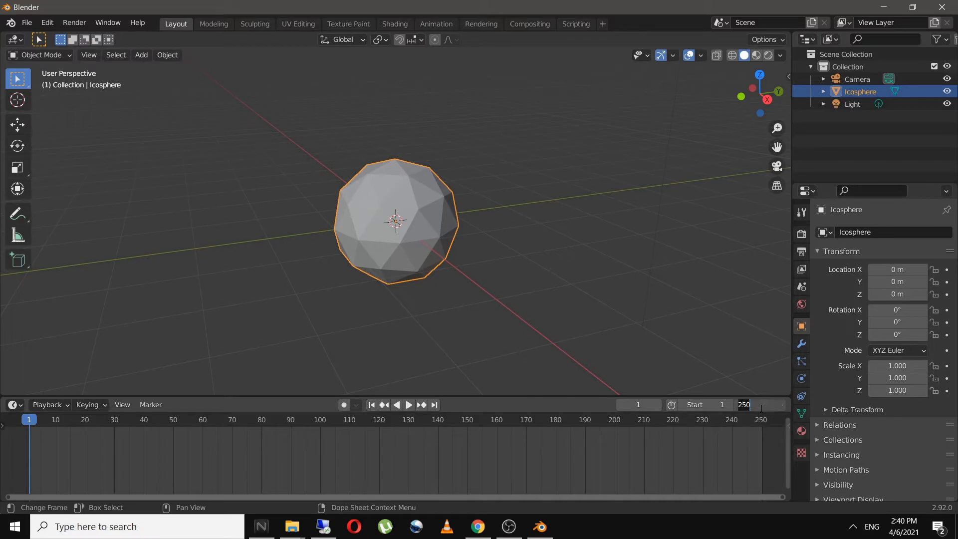
- Set the animation's end frame to 200 and jump to the last frame
type("200")
key("Return")
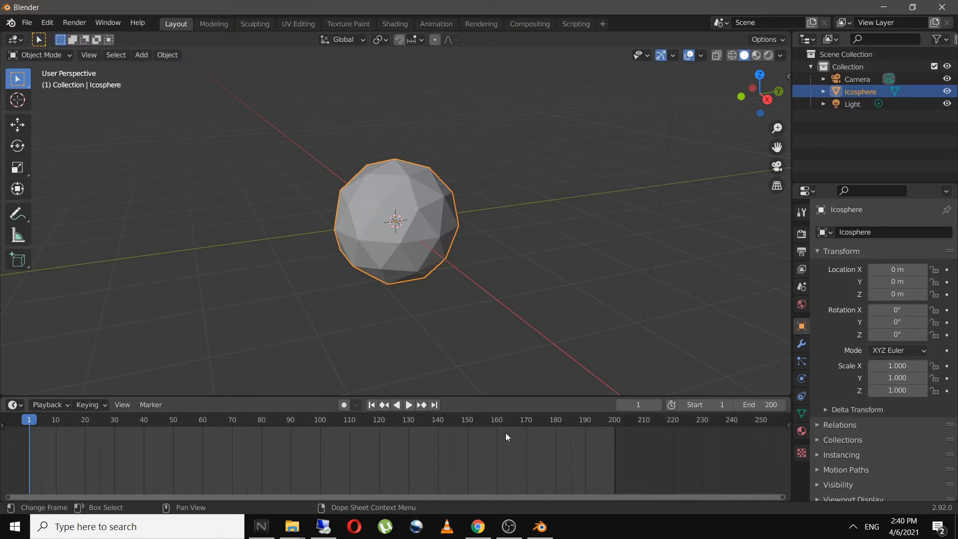
left_click(435, 405)
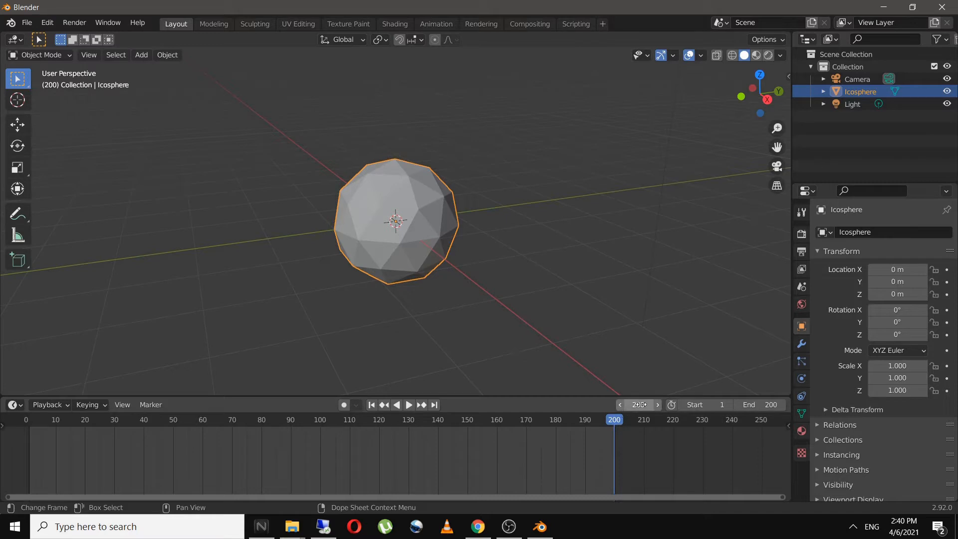
- Scrub the current frame backward through the timeline to frame 120, and return to the first frame
left_click_drag(641, 405, 630, 406)
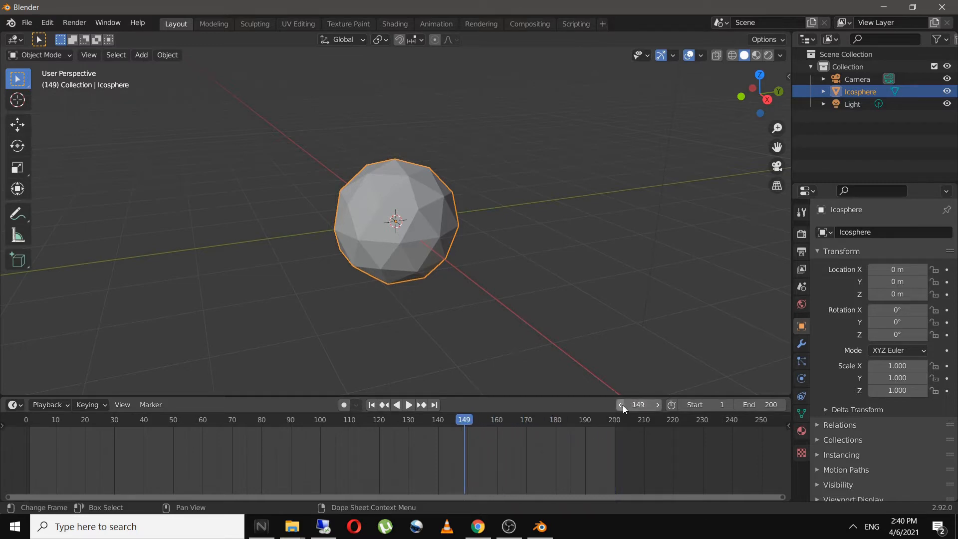
left_click(623, 405)
left_click(623, 406)
left_click(623, 405)
left_click_drag(456, 421, 379, 428)
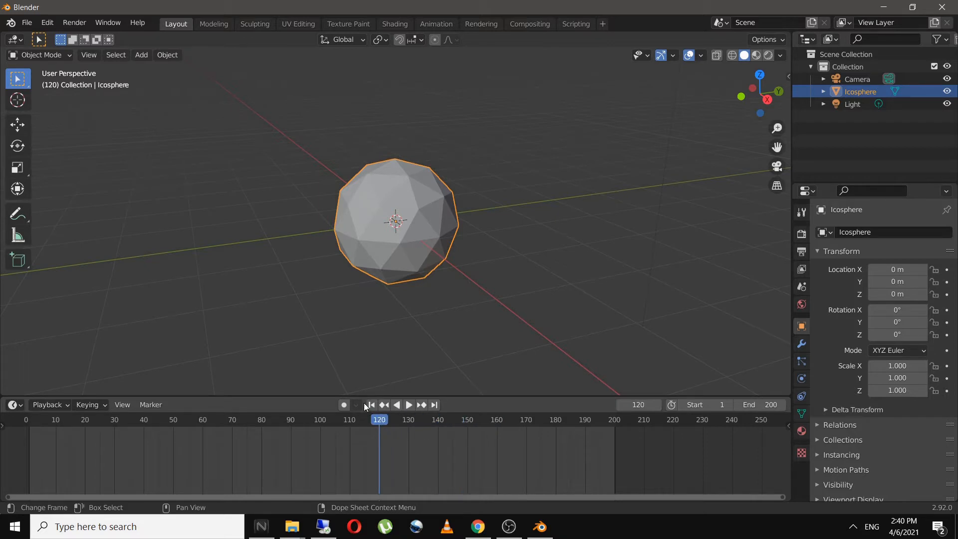
left_click(371, 405)
- Play the animation twice, stopping it and rewinding to the first frame each time
left_click(409, 405)
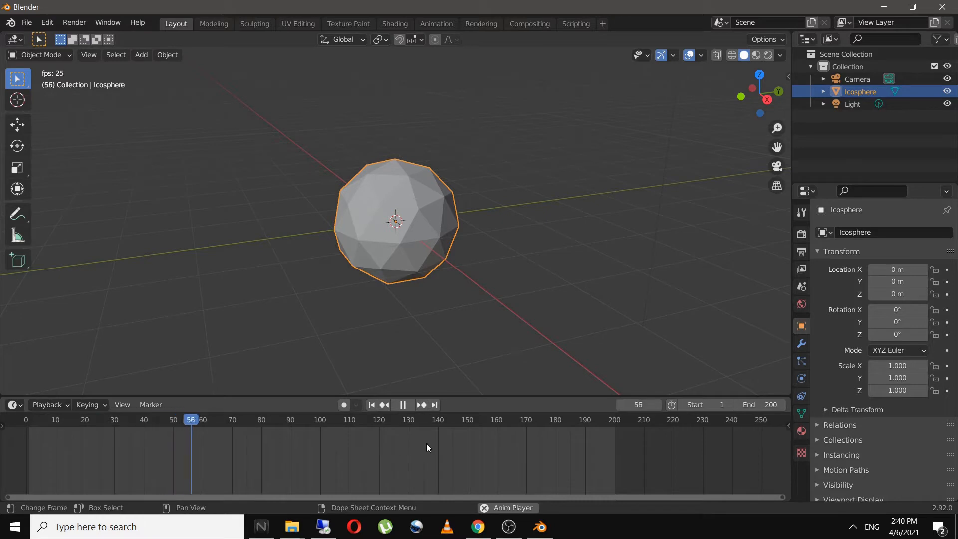
left_click(403, 406)
left_click(372, 405)
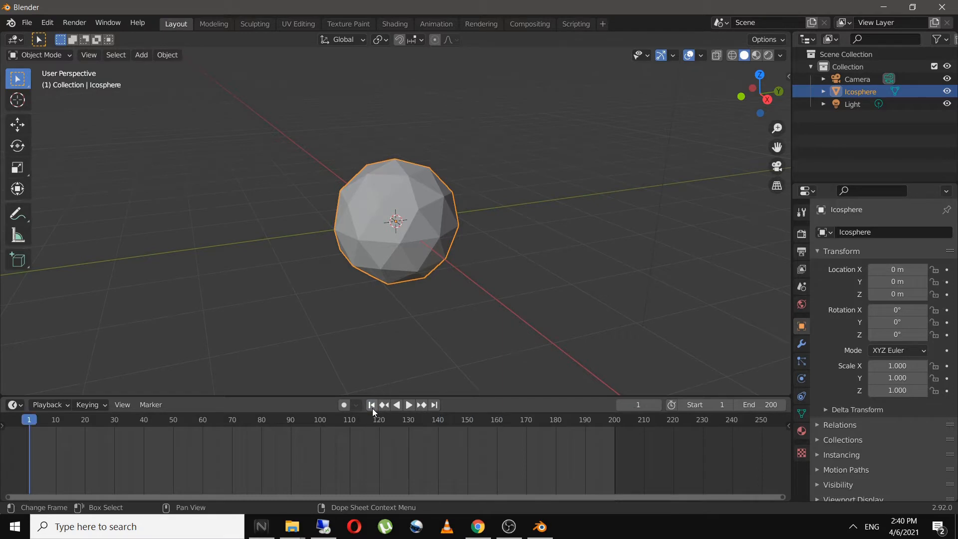
left_click(400, 405)
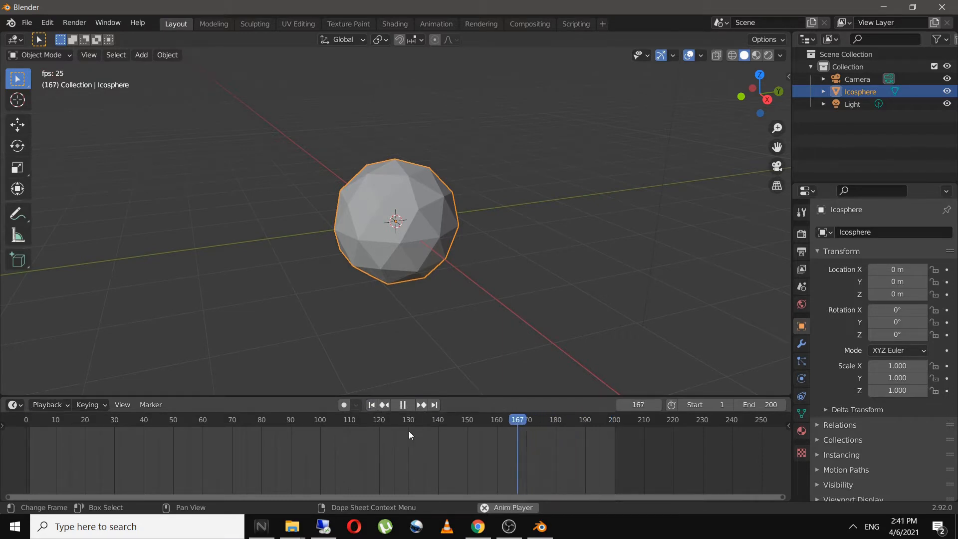
left_click(407, 405)
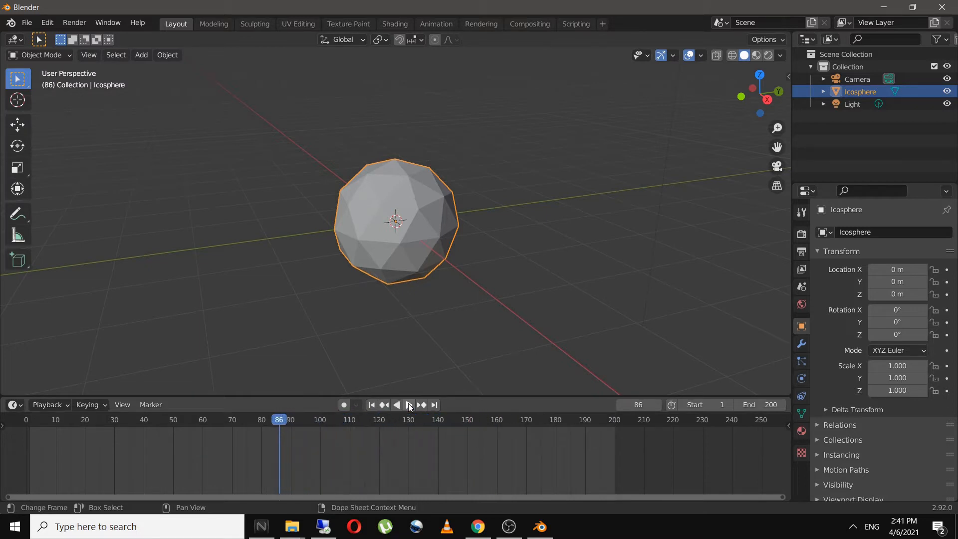
left_click(373, 405)
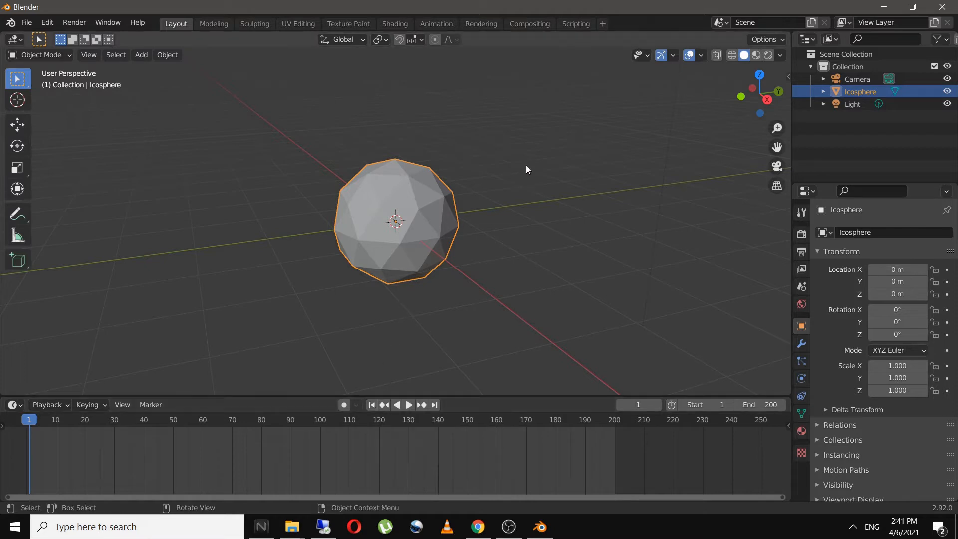
- Add a new emitter particle system to the icosphere
scroll(446, 248, "down", 4)
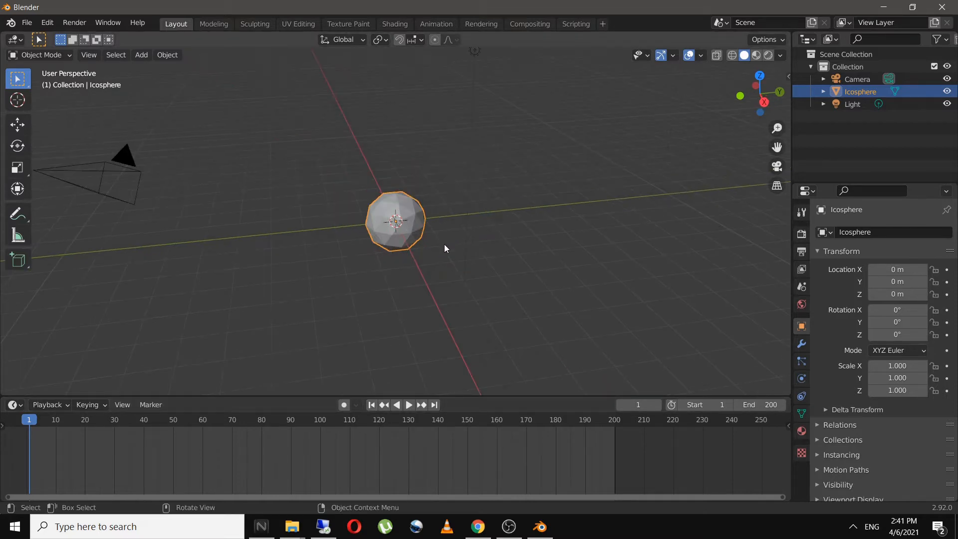
left_click(802, 361)
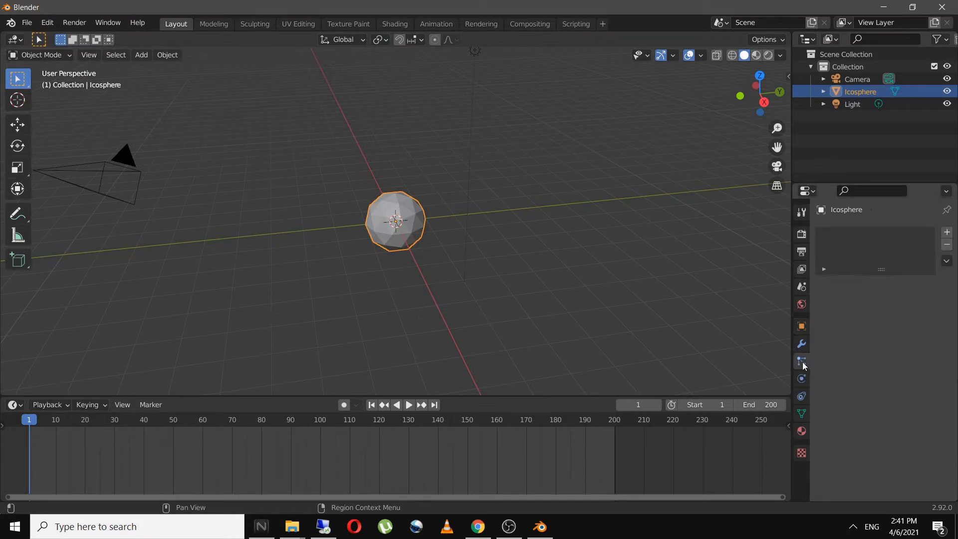
left_click(948, 233)
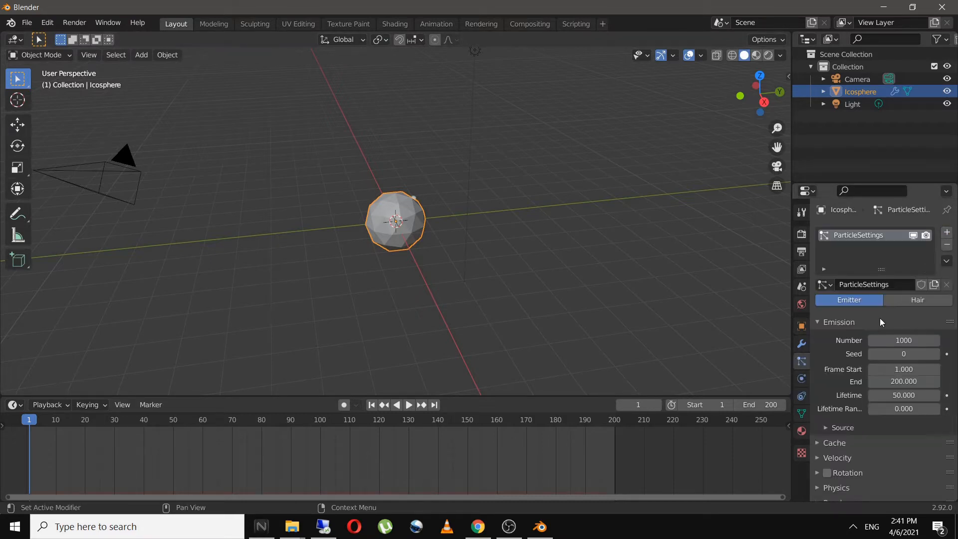
- Inspect the icosphere's first particle, play the default emission from several angles, and return to frame 1
middle_click_drag(406, 279, 430, 225)
scroll(430, 226, "up", 6)
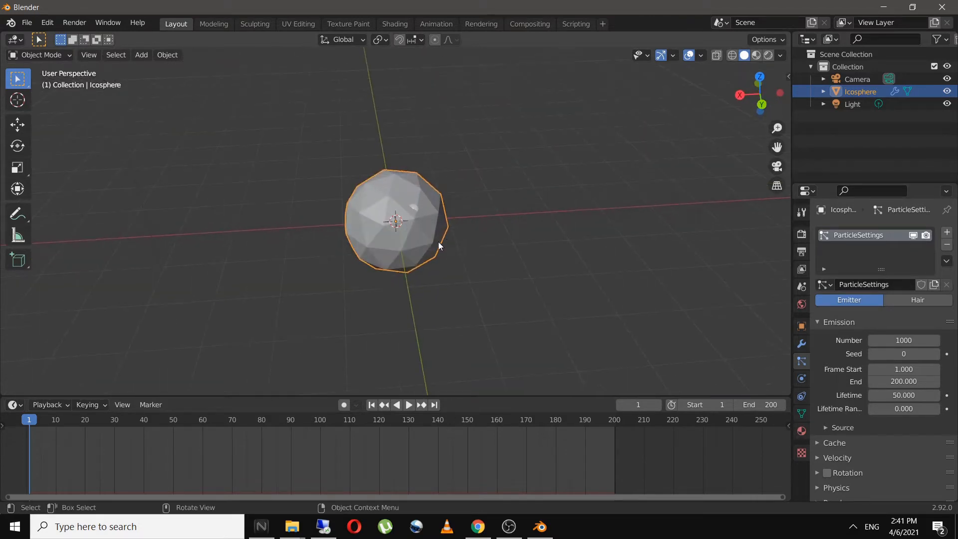
scroll(432, 241, "up", 3)
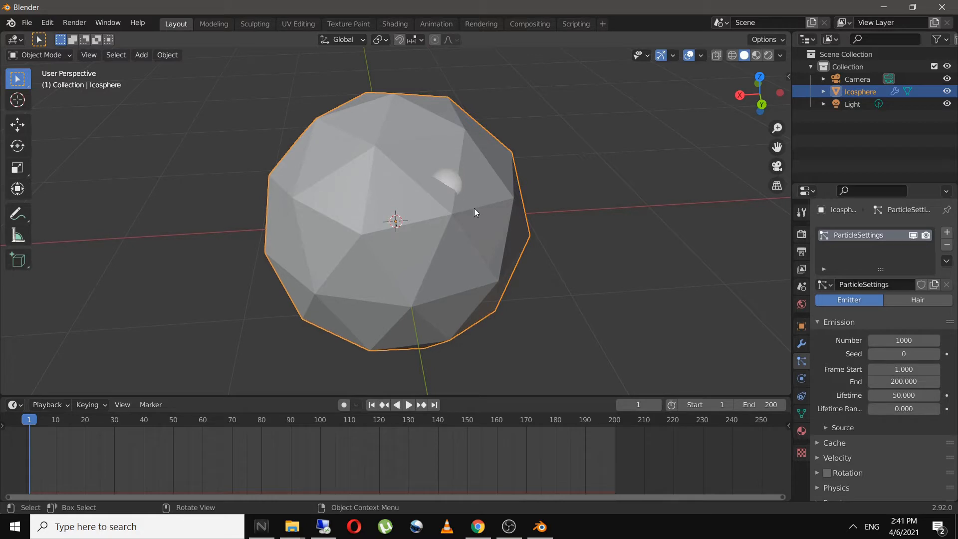
scroll(564, 278, "down", 5)
middle_click_drag(437, 334, 453, 377)
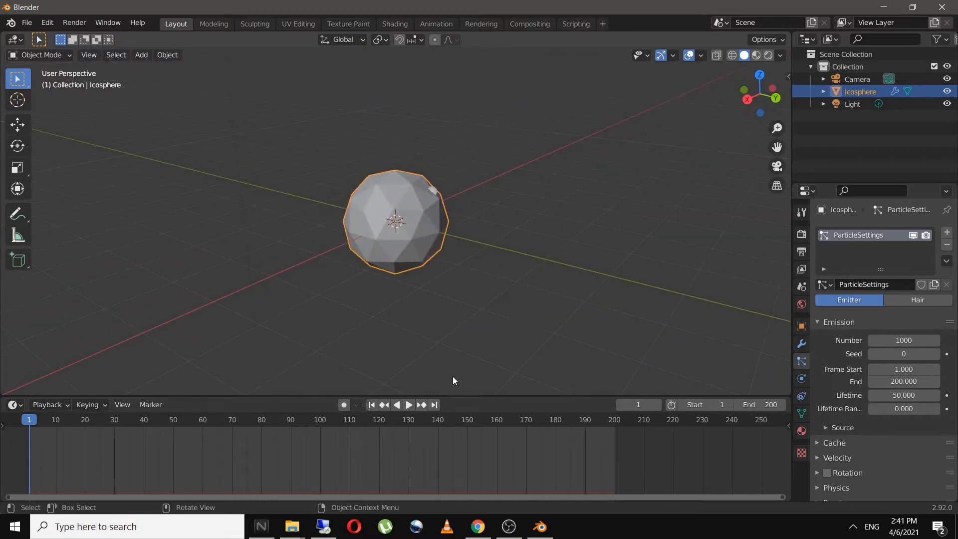
left_click(409, 405)
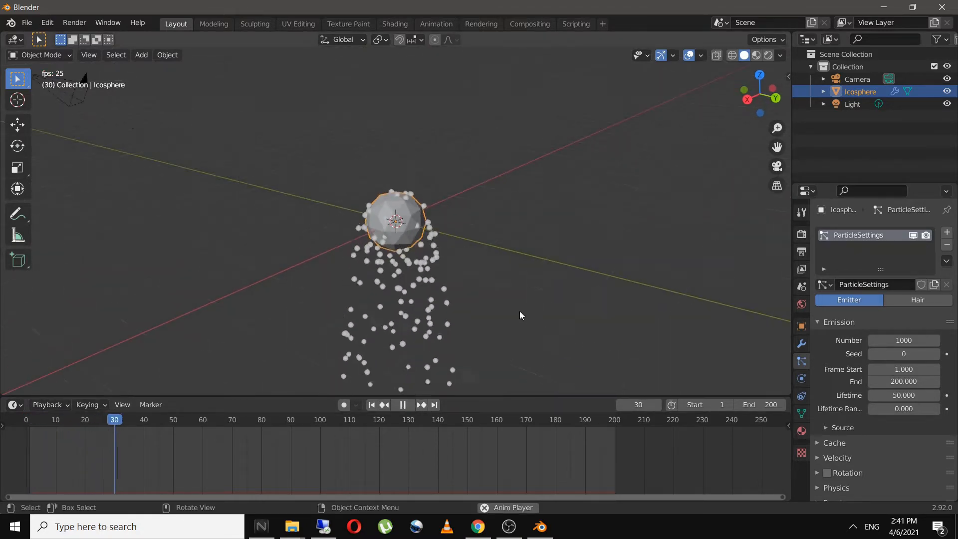
middle_click_drag(520, 310, 454, 385)
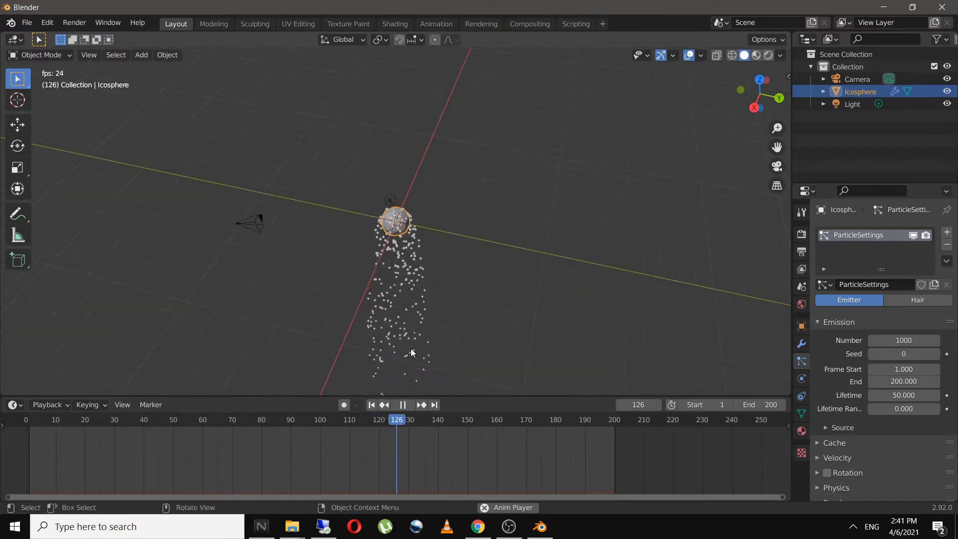
scroll(412, 348, "up", 5)
middle_click_drag(411, 346, 458, 330)
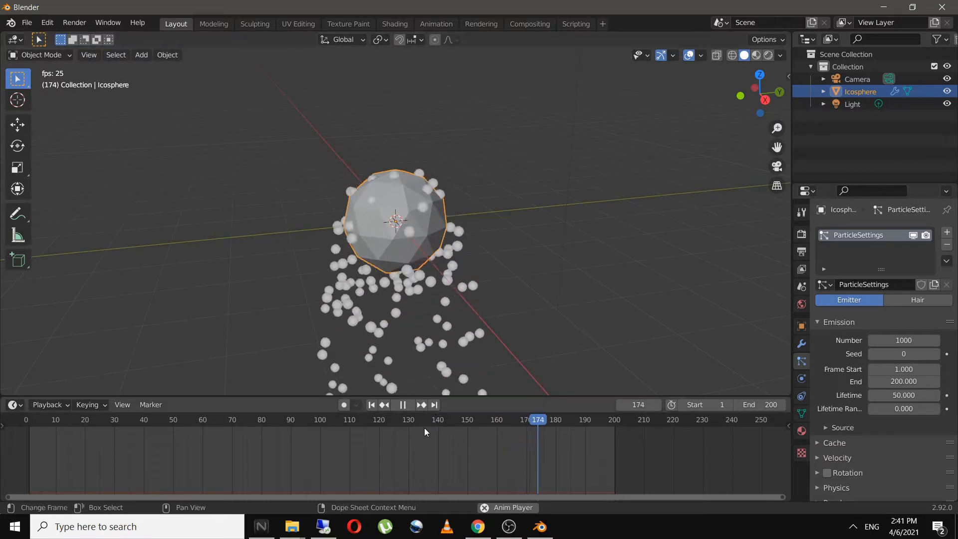
left_click(399, 406)
left_click(375, 404)
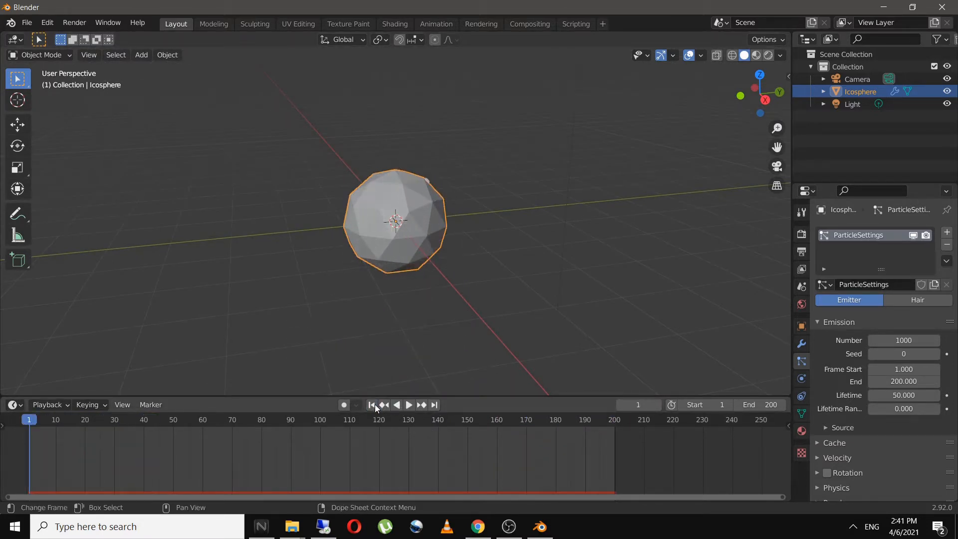
- Set the particle emission number to 20000
left_click(919, 341)
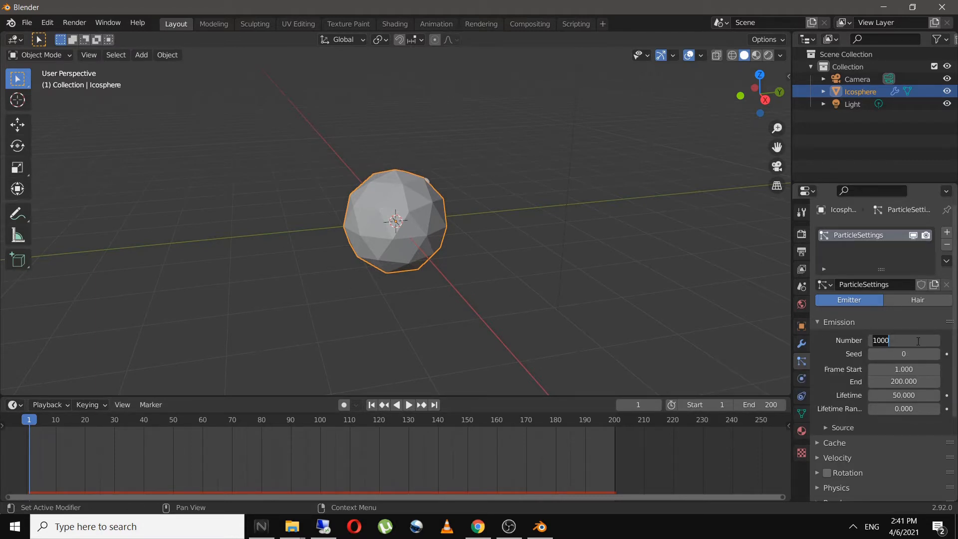
type("20000")
key("Return")
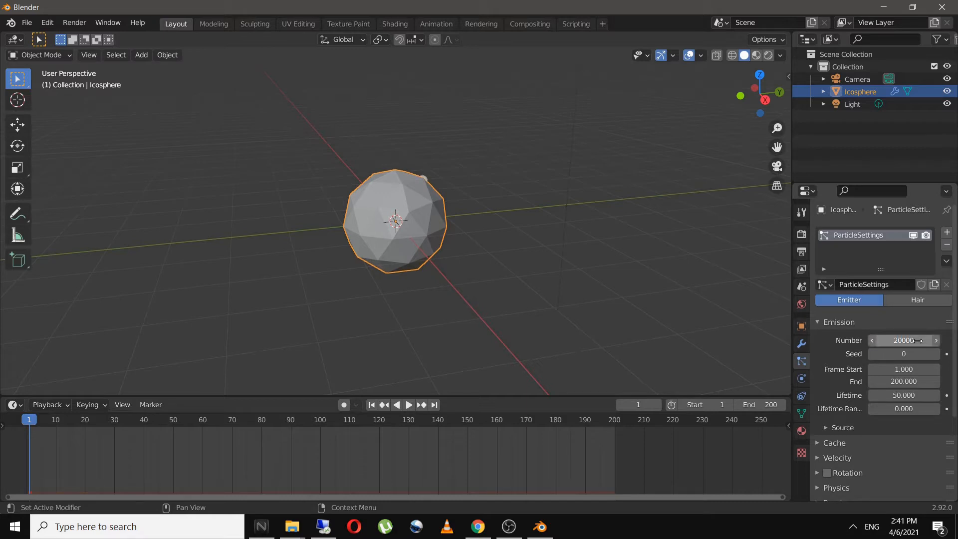
- Play the animation to check the denser particle emission, stop it, and return to the first frame
left_click(409, 404)
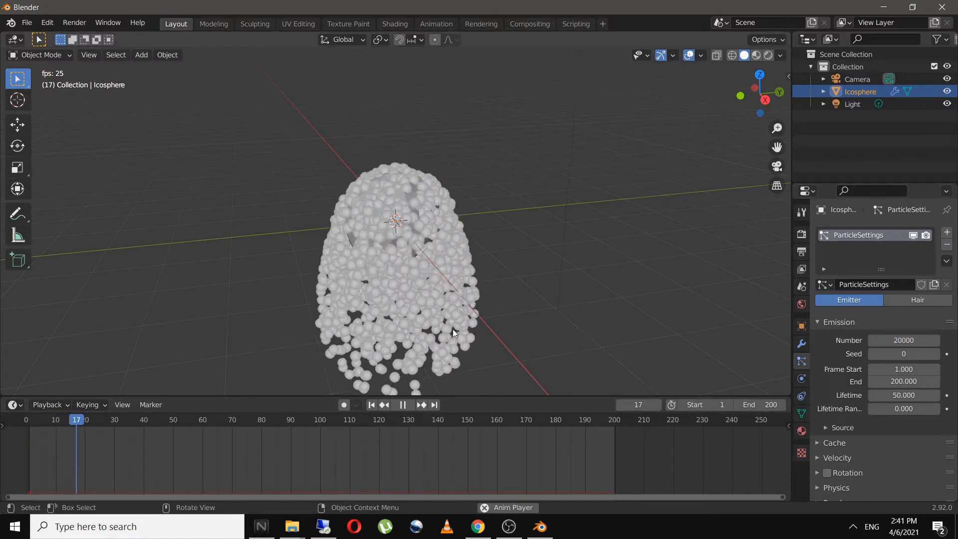
middle_click_drag(454, 328, 409, 325)
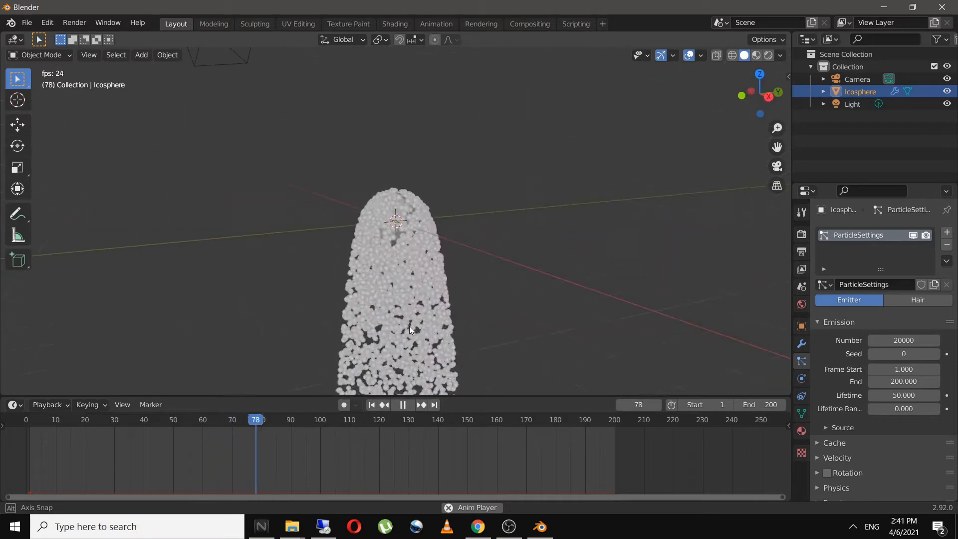
left_click(402, 405)
left_click(372, 405)
middle_click_drag(483, 317, 478, 336)
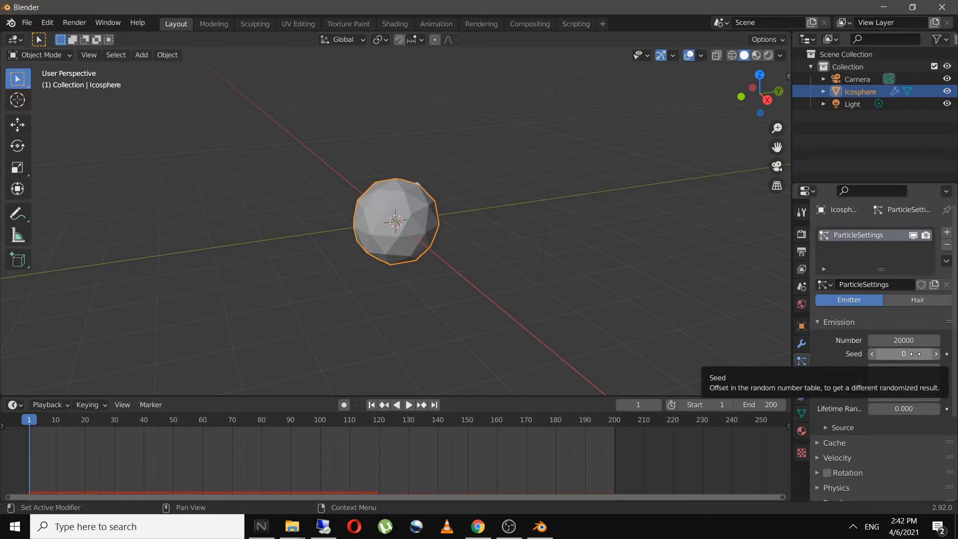
- Set the particle emission seed to 2 and the particle lifetime to 100
left_click(936, 354)
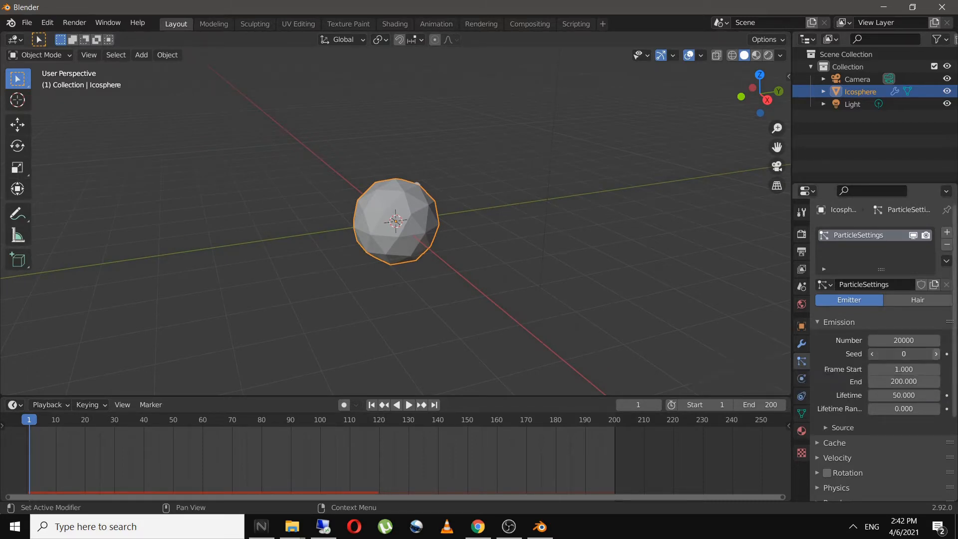
left_click(935, 354)
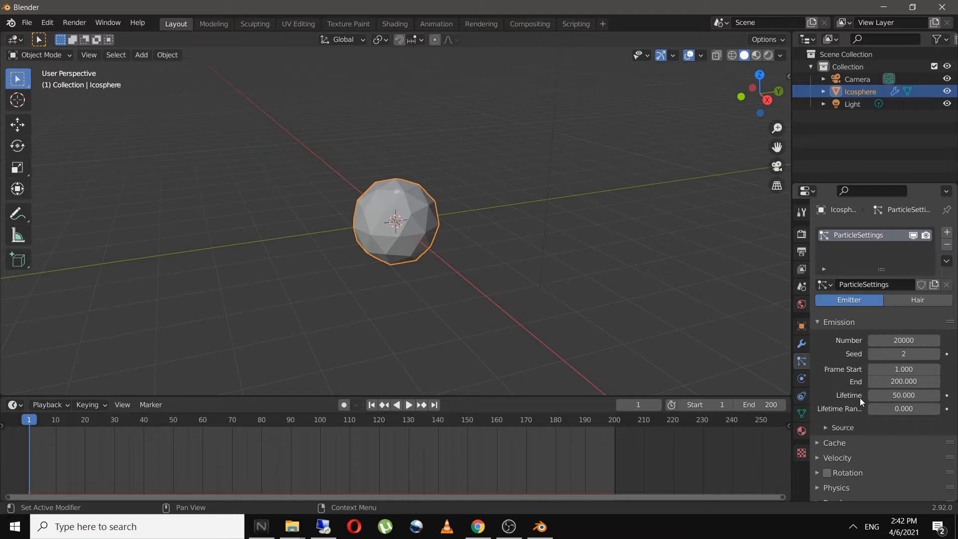
left_click(911, 396)
type("100")
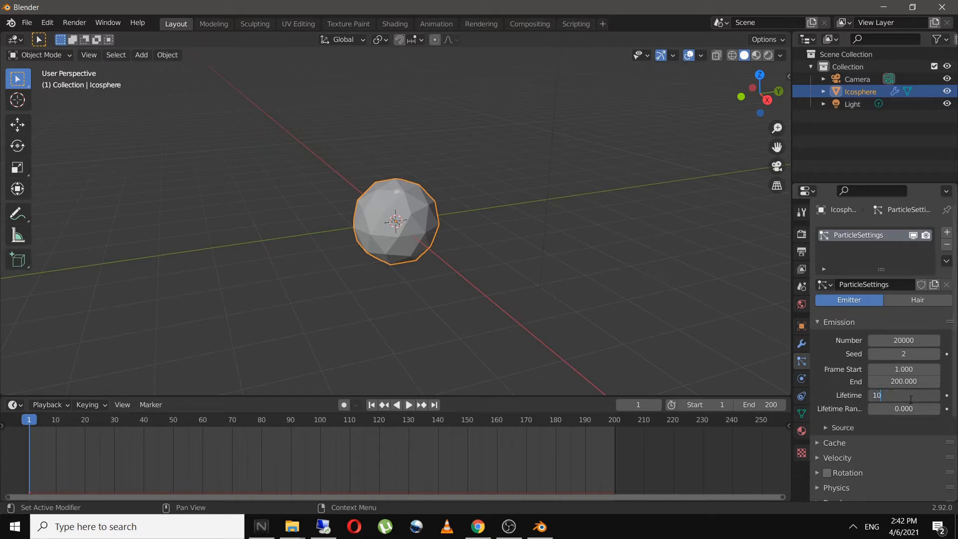
key("Return")
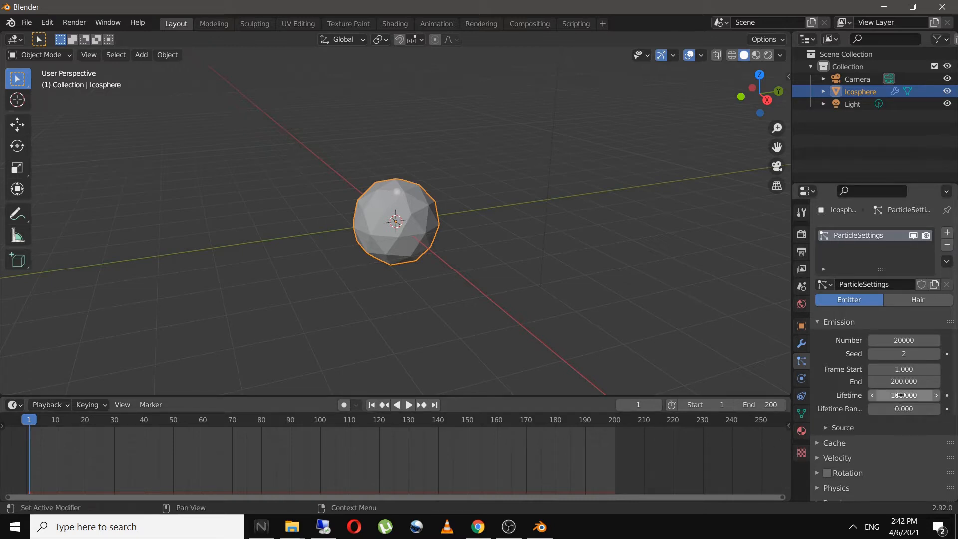
- Set the particle emission number to 50000 and the particle lifetime to 80
left_click(911, 344)
type("50000")
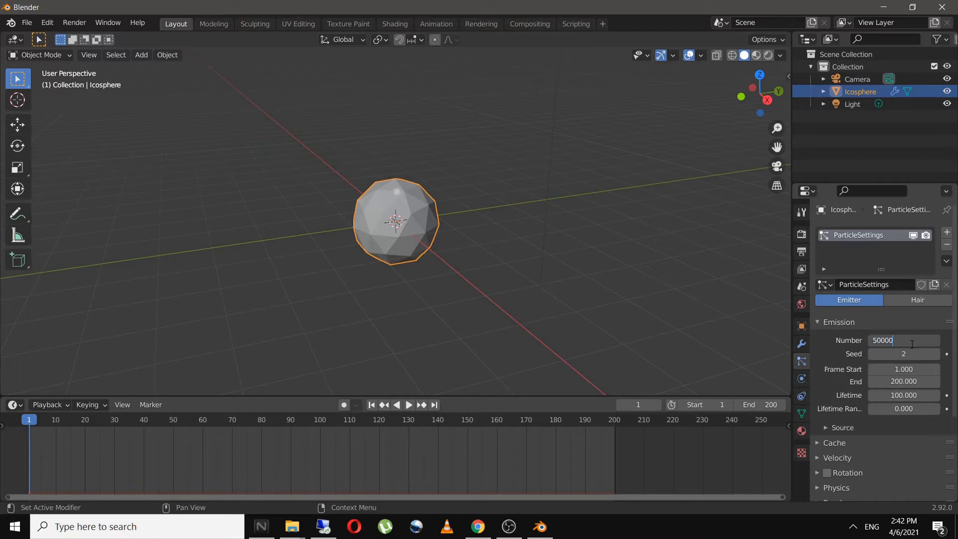
key("Return")
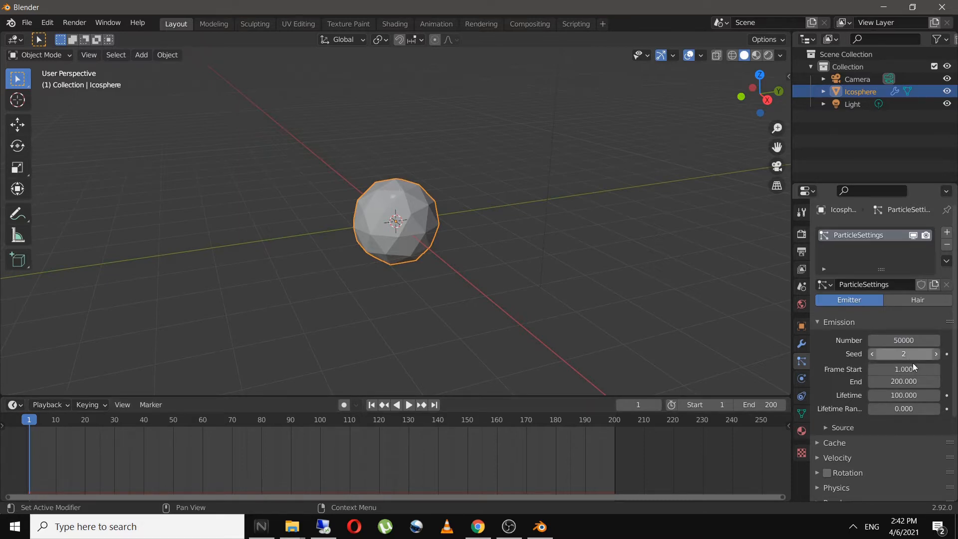
left_click(916, 393)
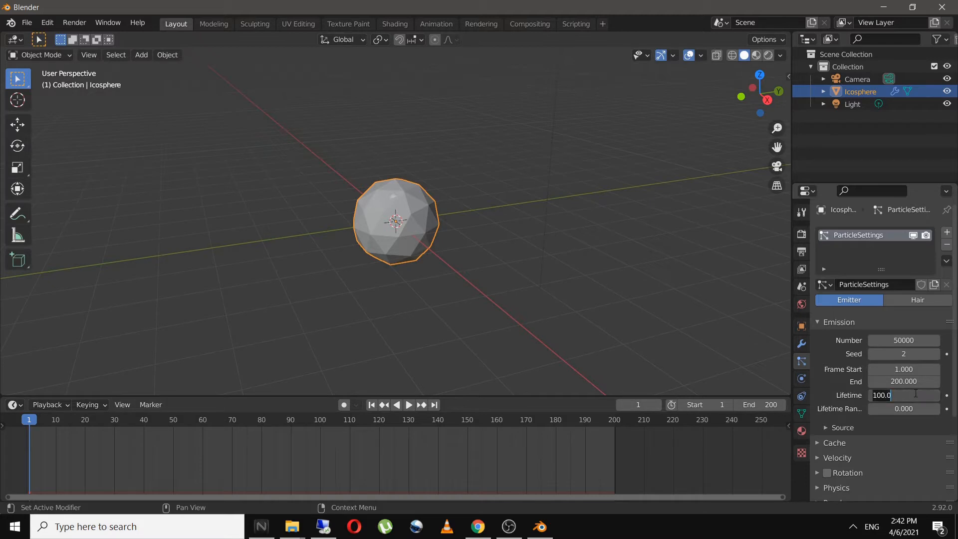
type("80")
key("Return")
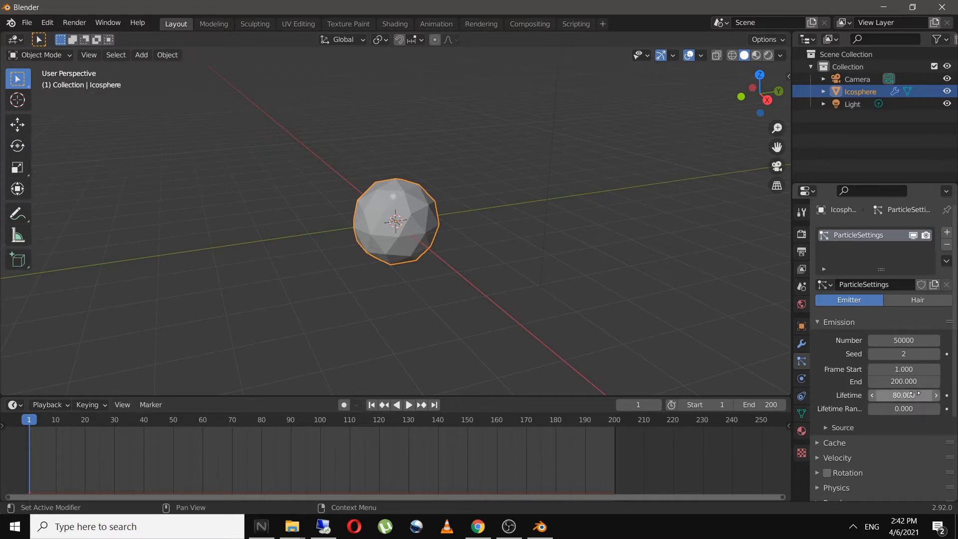
- Play the animation to review the updated emission from another angle, and rewind to the first frame with the icosphere seen close up
left_click(412, 406)
middle_click_drag(370, 315, 471, 358)
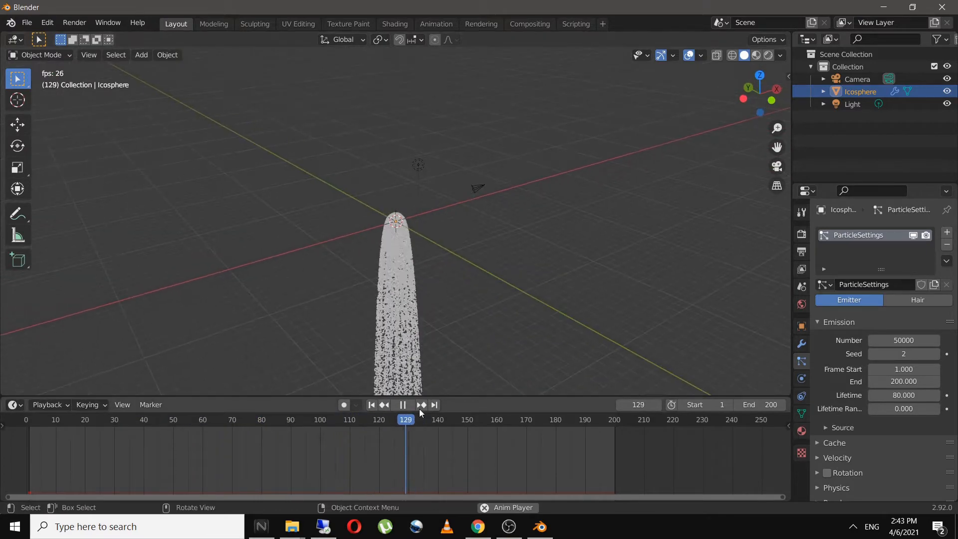
left_click(404, 405)
left_click(372, 405)
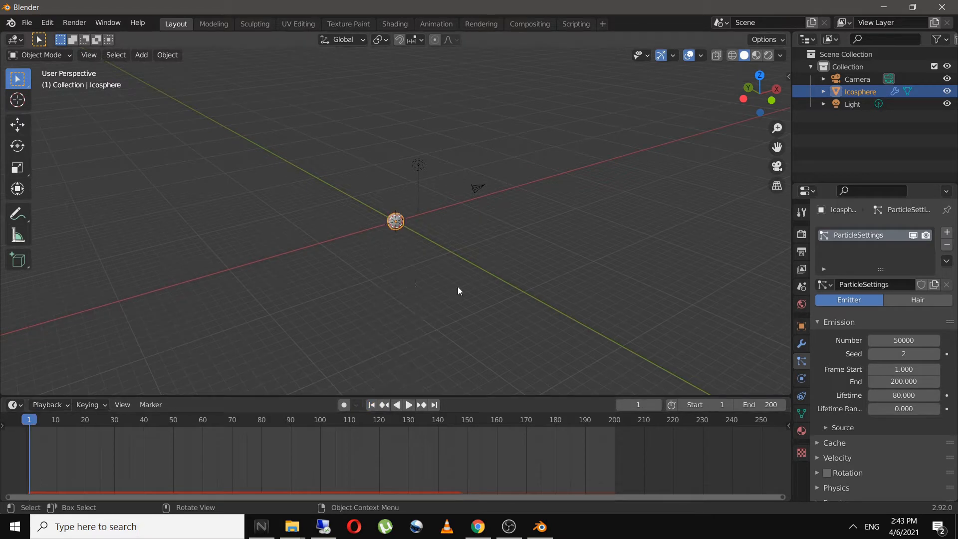
scroll(467, 257, "up", 9)
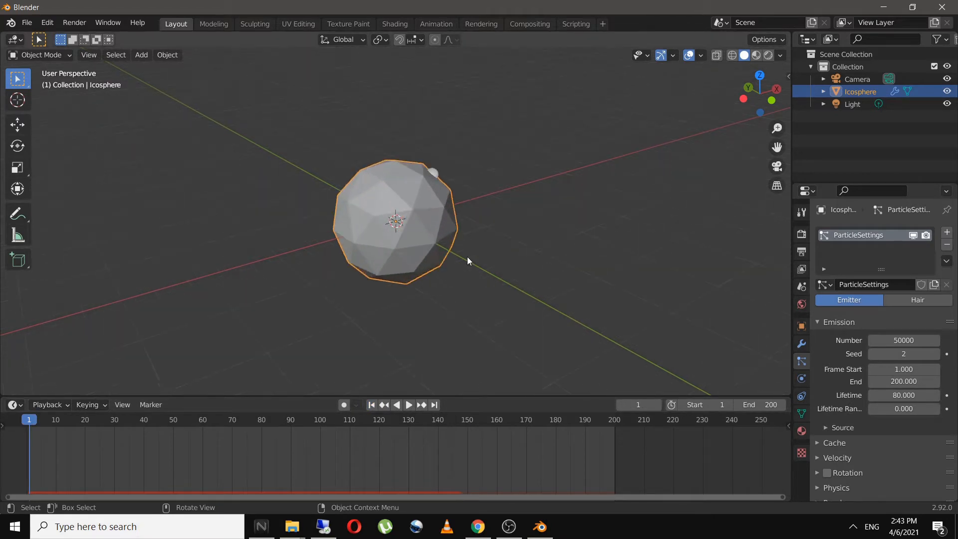
middle_click_drag(468, 256, 451, 198)
scroll(464, 181, "up", 3)
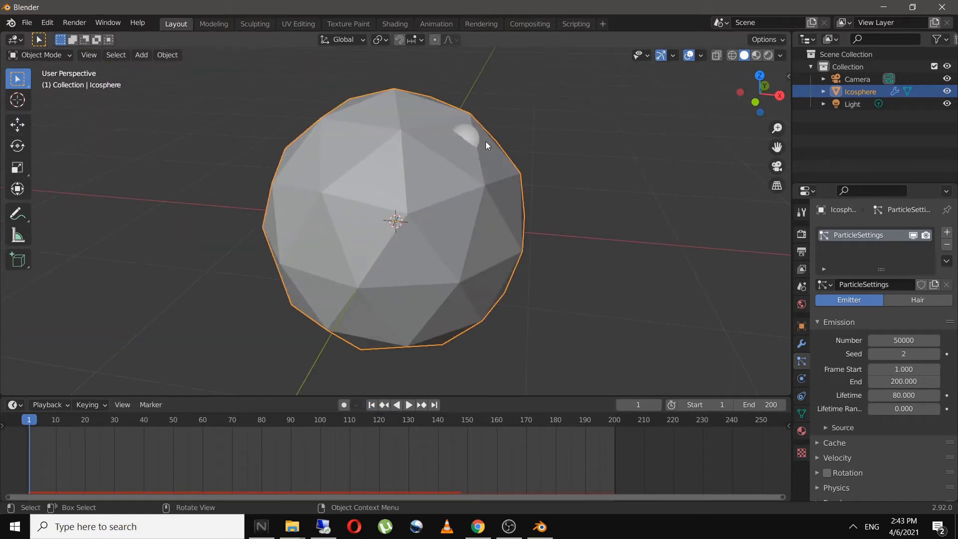
scroll(513, 214, "down", 10)
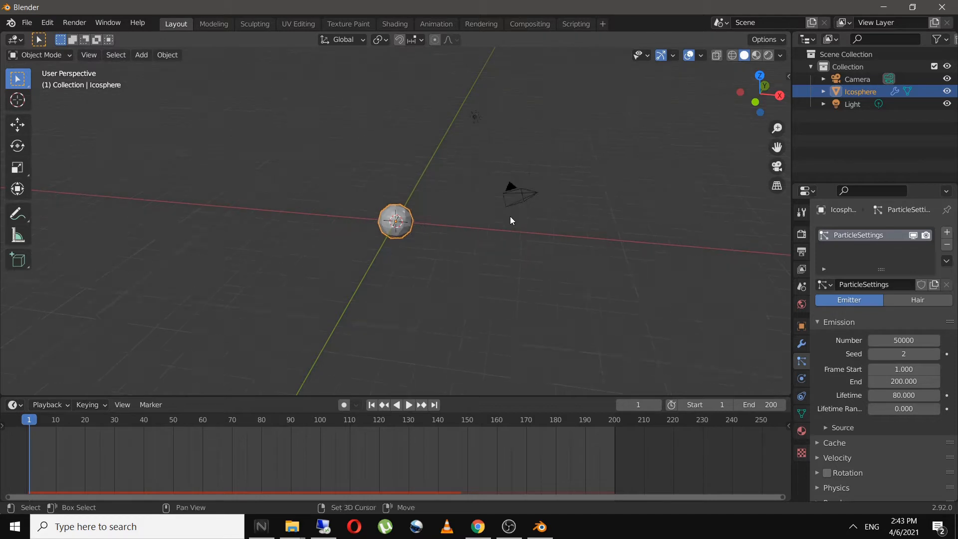
key("shift+a")
mouse_move(510, 216)
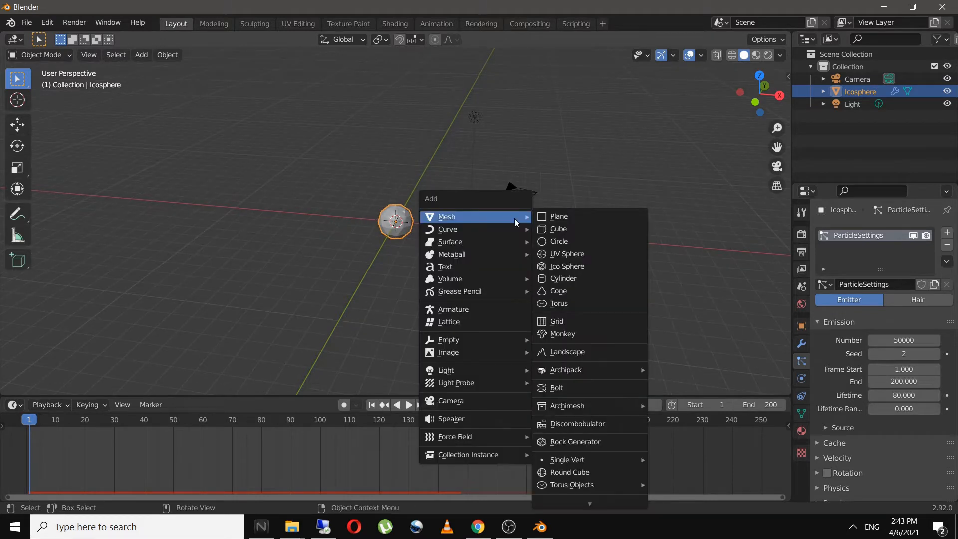
left_click(576, 266)
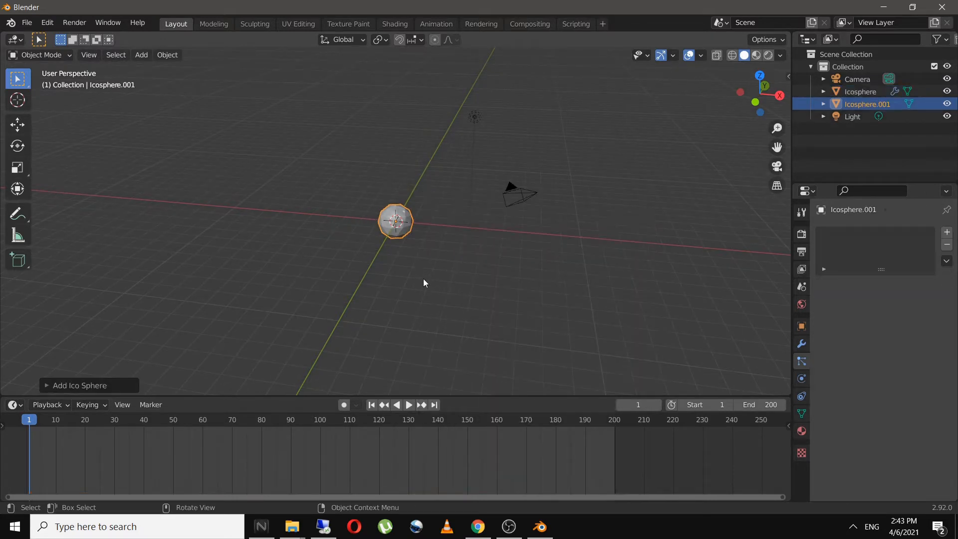
key("g")
key("x")
left_click(686, 298)
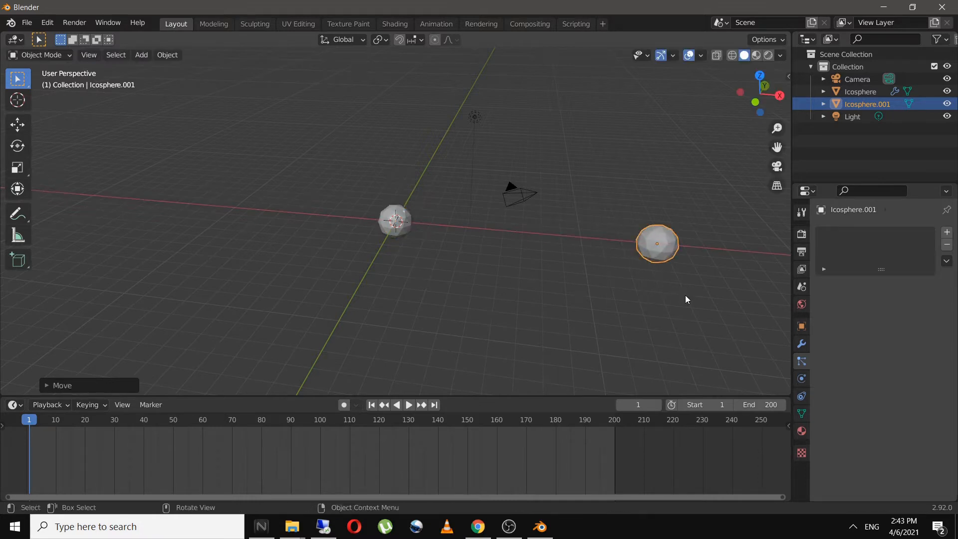
middle_click_drag(684, 295, 539, 277)
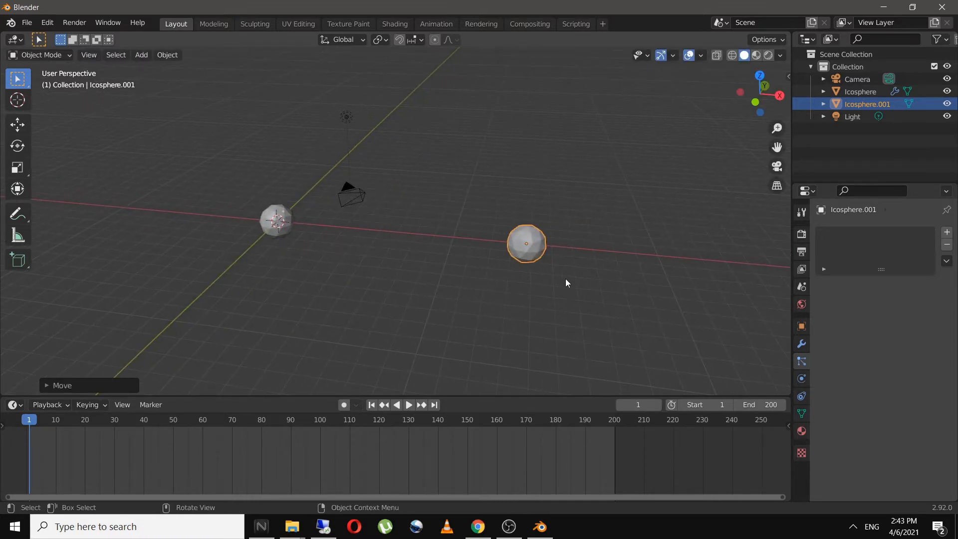
key("Delete")
- Add a second ico sphere mesh and set its subdivisions to 1
key("shift+a")
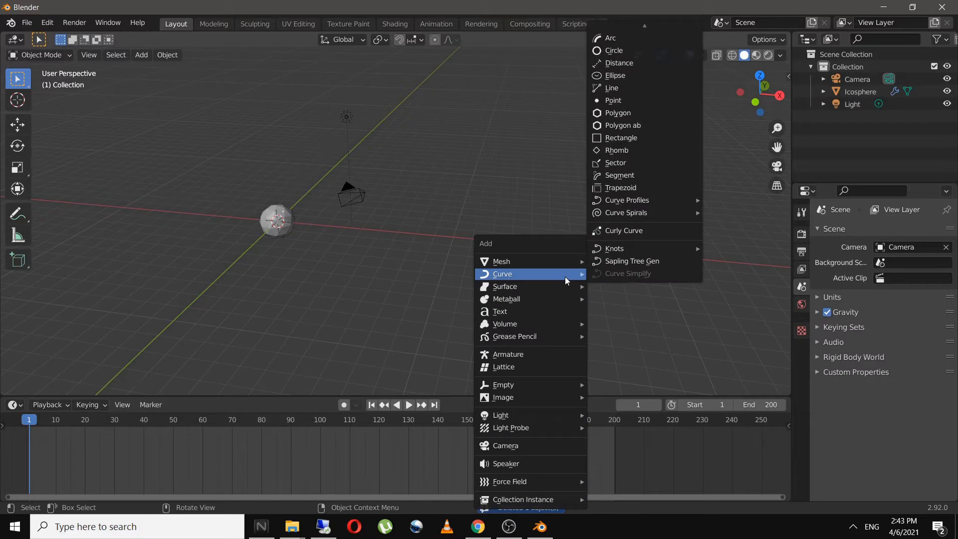
mouse_move(544, 263)
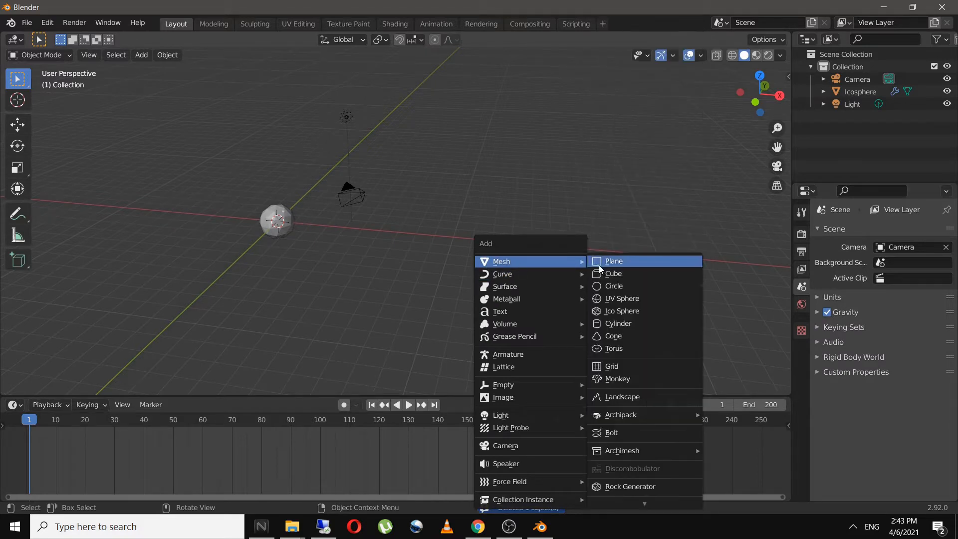
left_click(632, 310)
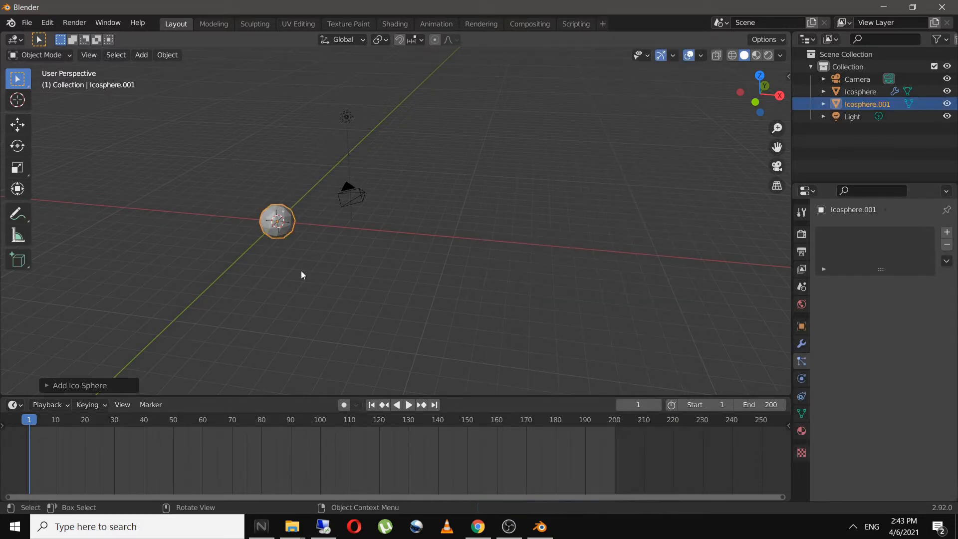
left_click(52, 384)
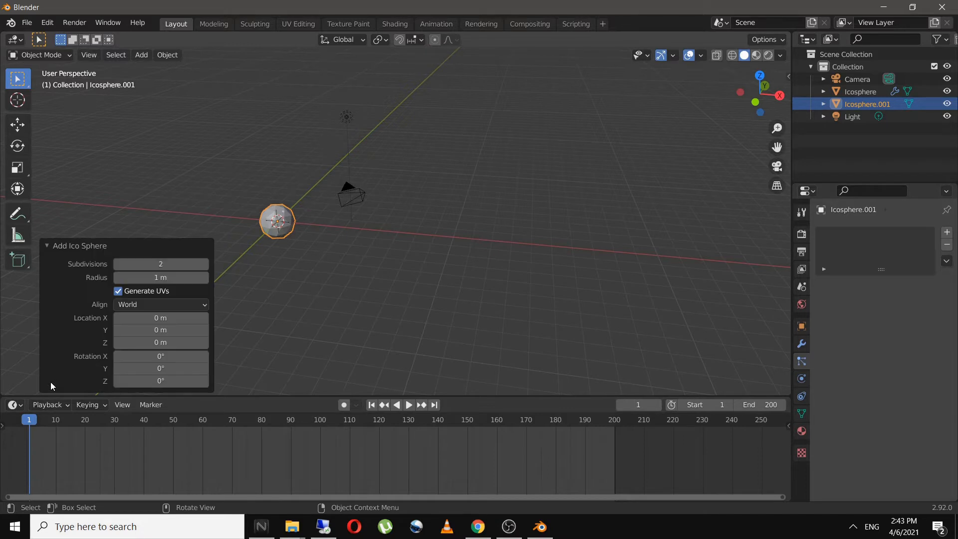
left_click(117, 264)
- Move the new ico sphere about 11.4 m along the X axis, clear of the emitter
key("g")
key("x")
left_click(516, 270)
scroll(534, 266, "up", 8)
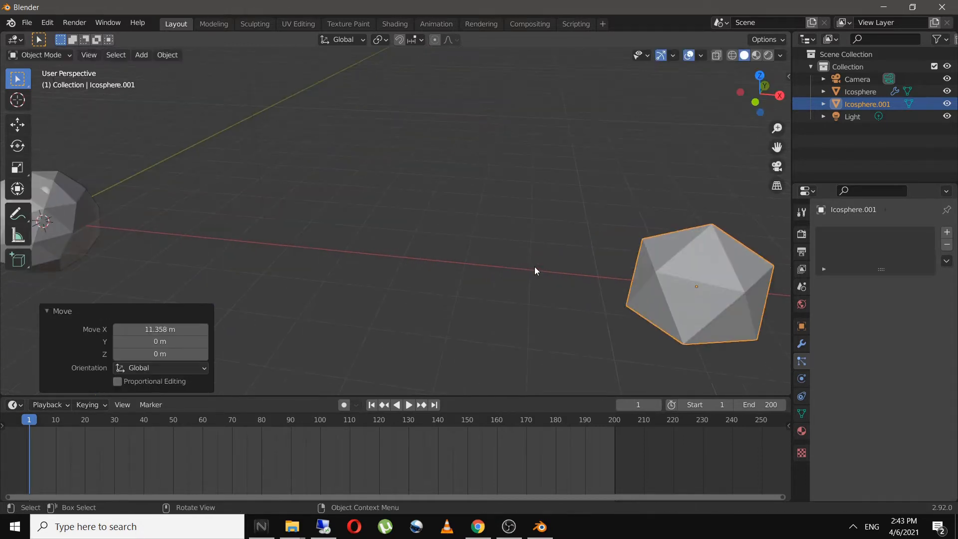
middle_click_drag(534, 267, 664, 265)
scroll(665, 265, "down", 5)
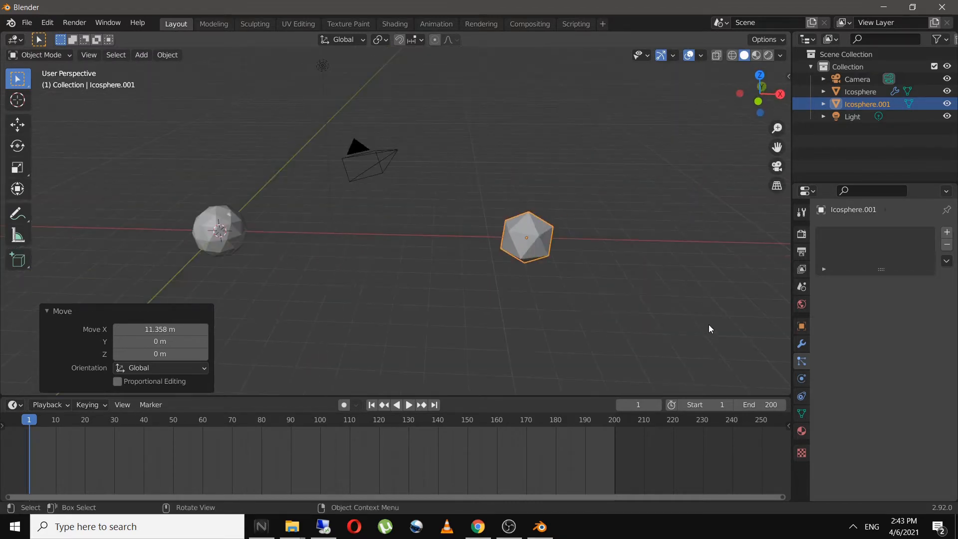
- Scale the new ico sphere by about 0.11 and again by 0.44, moving it about 5.9 m in X, 1.9 m in Y and 3.5 m in Z
key("s")
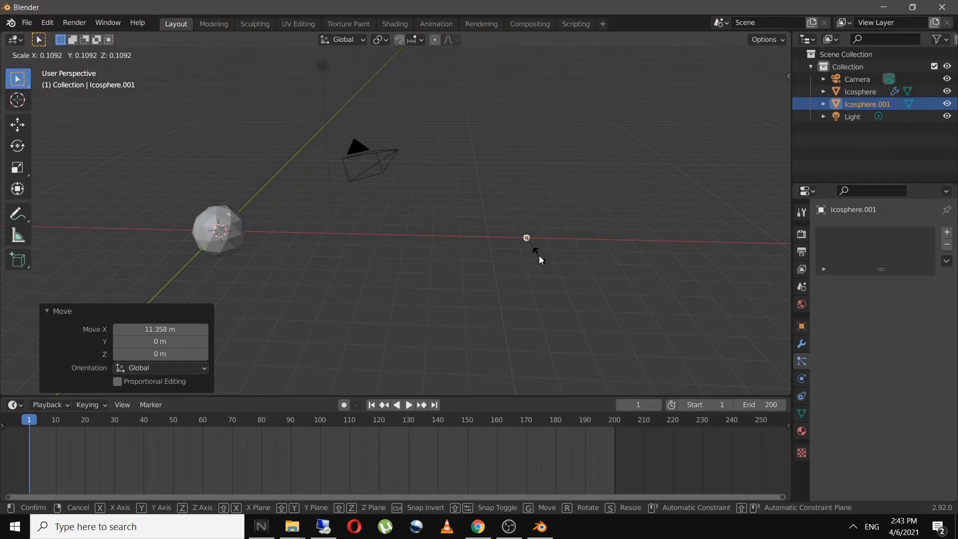
left_click(540, 258)
key("g")
left_click(735, 278)
key("s")
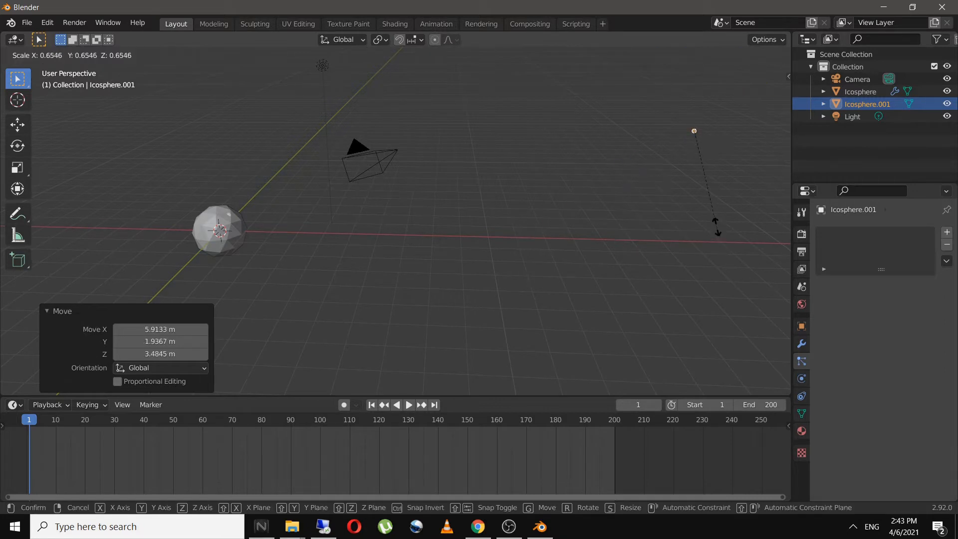
left_click(706, 198)
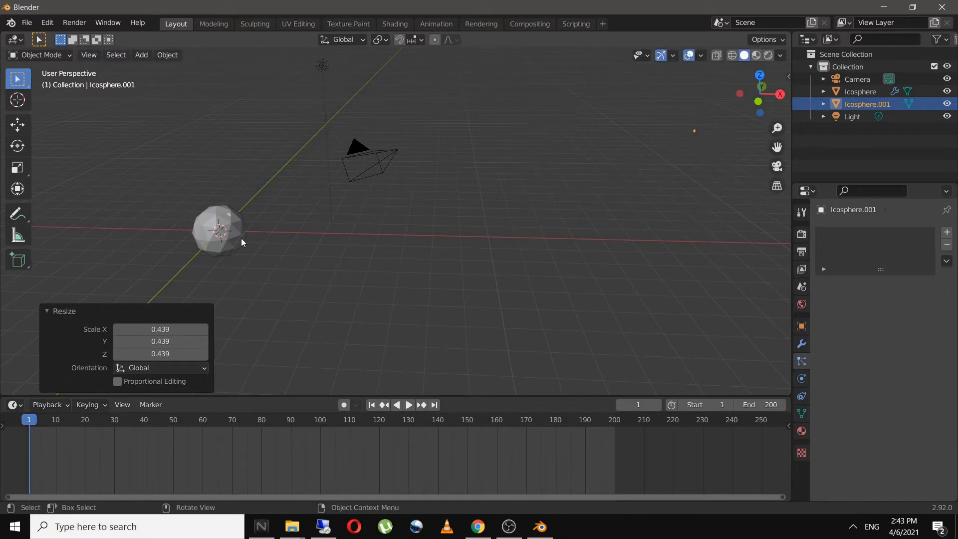
- Enable particle rotation on the original icosphere with Randomize 1, Phase 1 and Randomize Phase 2
left_click(217, 246)
middle_click_drag(345, 216, 404, 226)
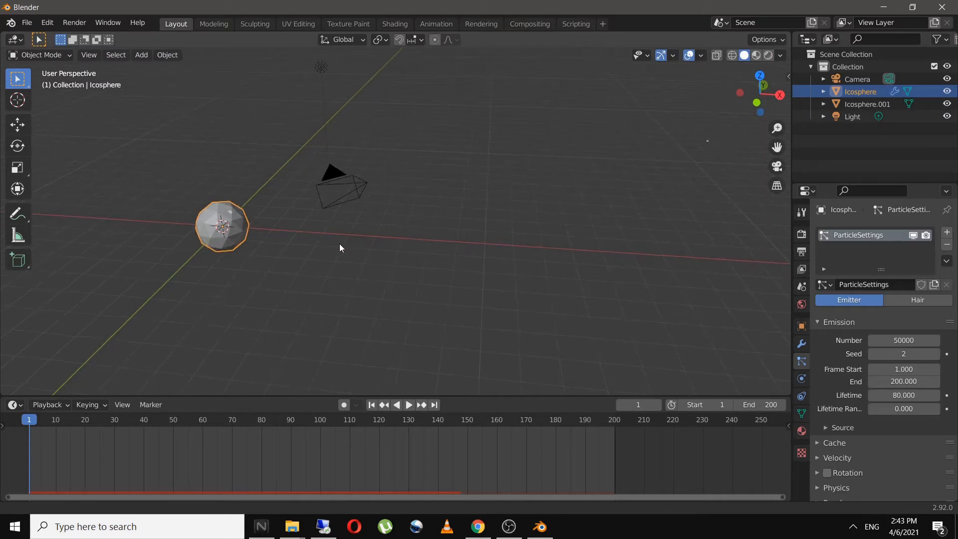
middle_click_drag(340, 244, 397, 241)
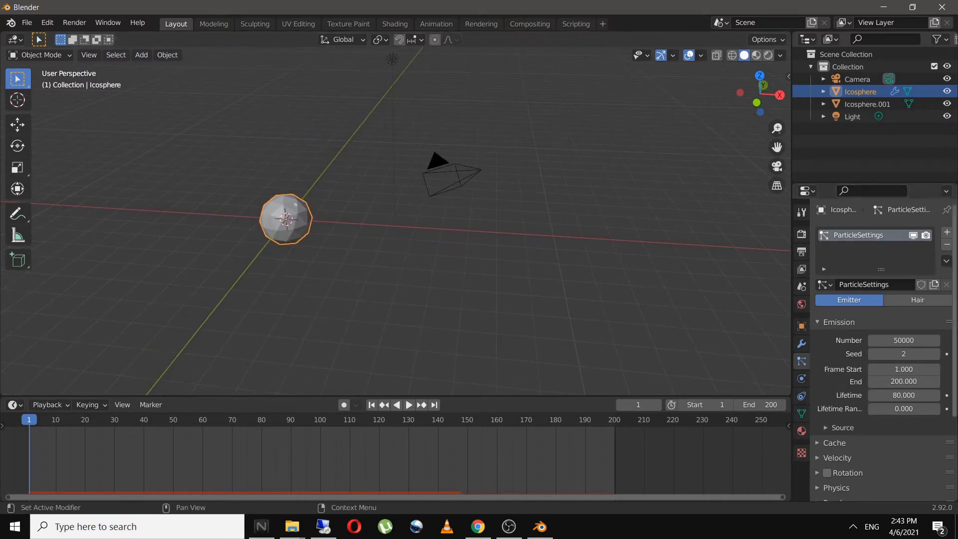
scroll(850, 381, "down", 5)
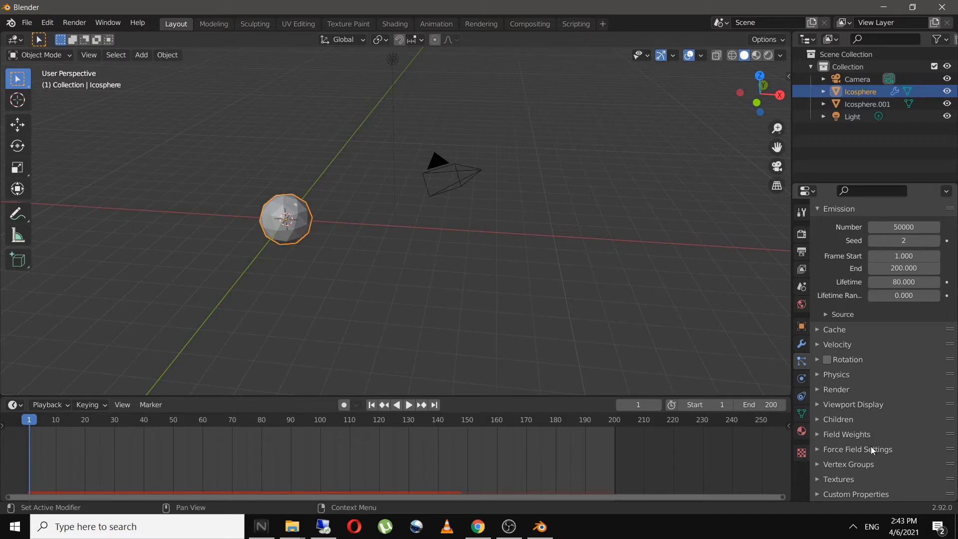
left_click(819, 360)
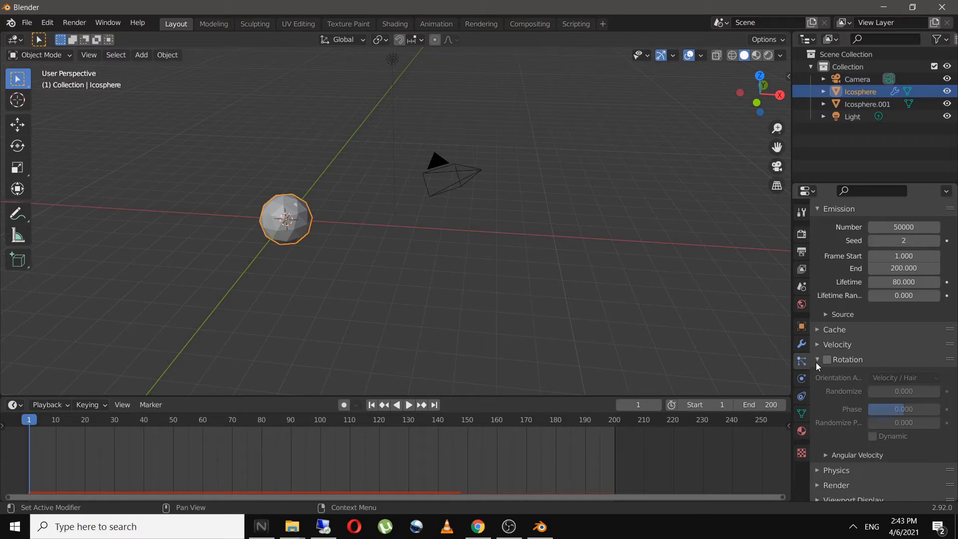
scroll(817, 363, "down", 2)
left_click(827, 321)
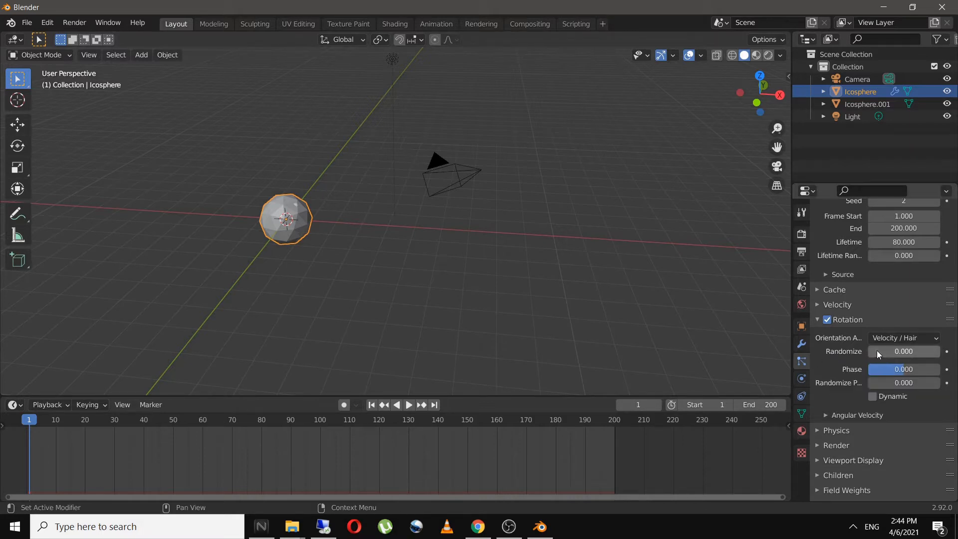
left_click_drag(879, 354, 943, 383)
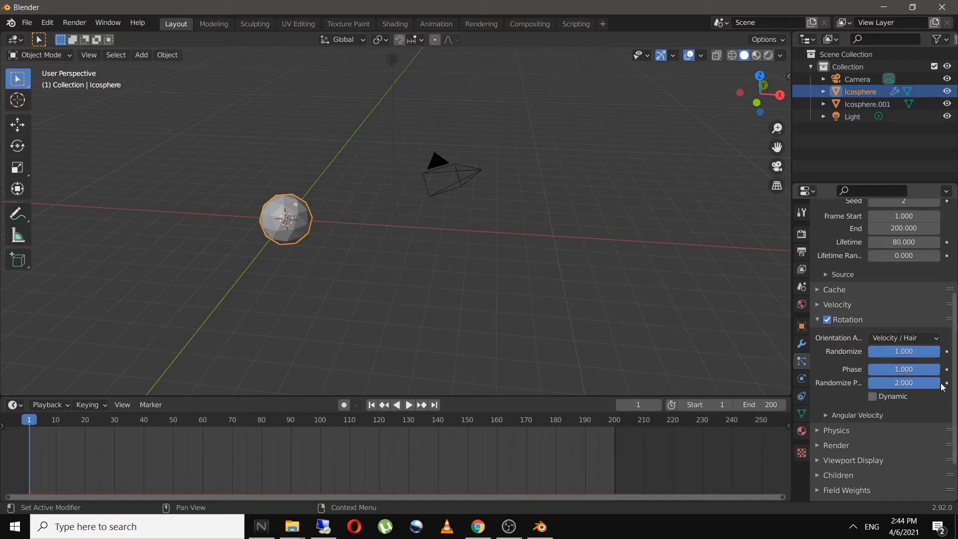
- Render the emitter's particles as Object, using Icosphere.001 as the instance object
scroll(894, 413, "down", 3)
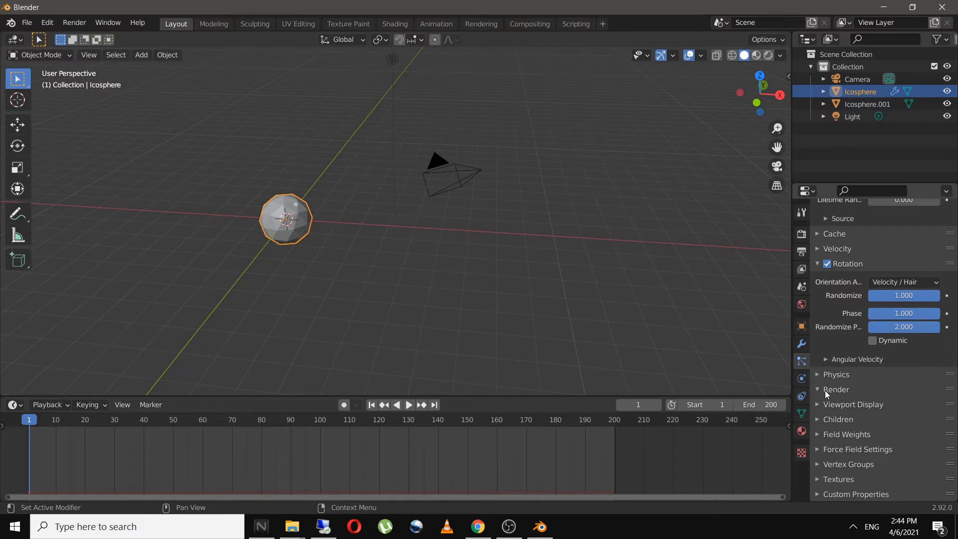
left_click(825, 390)
scroll(834, 413, "down", 2)
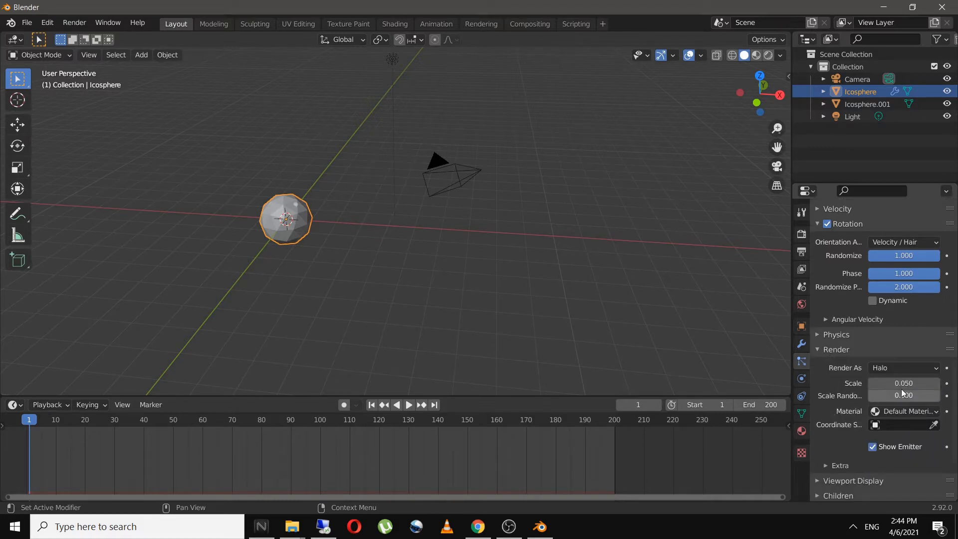
left_click(919, 369)
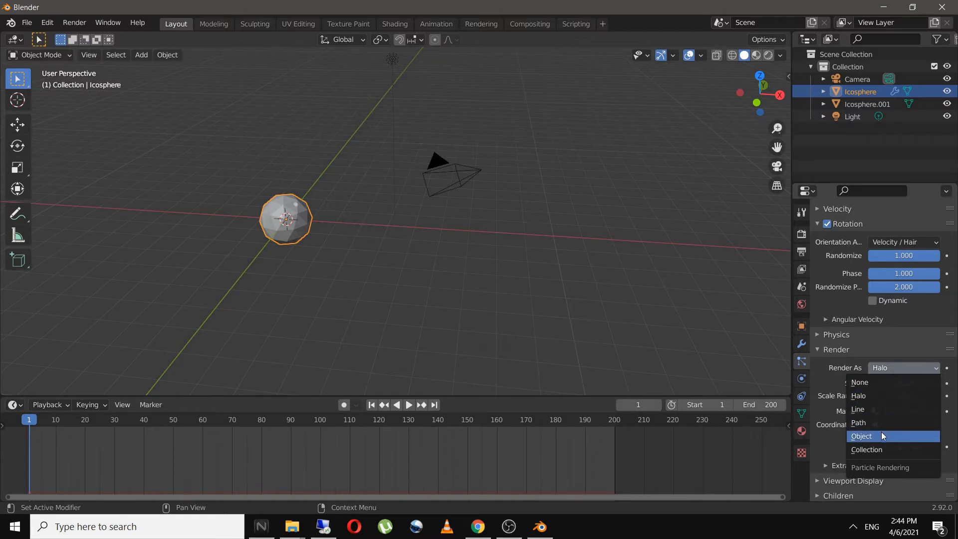
left_click(900, 433)
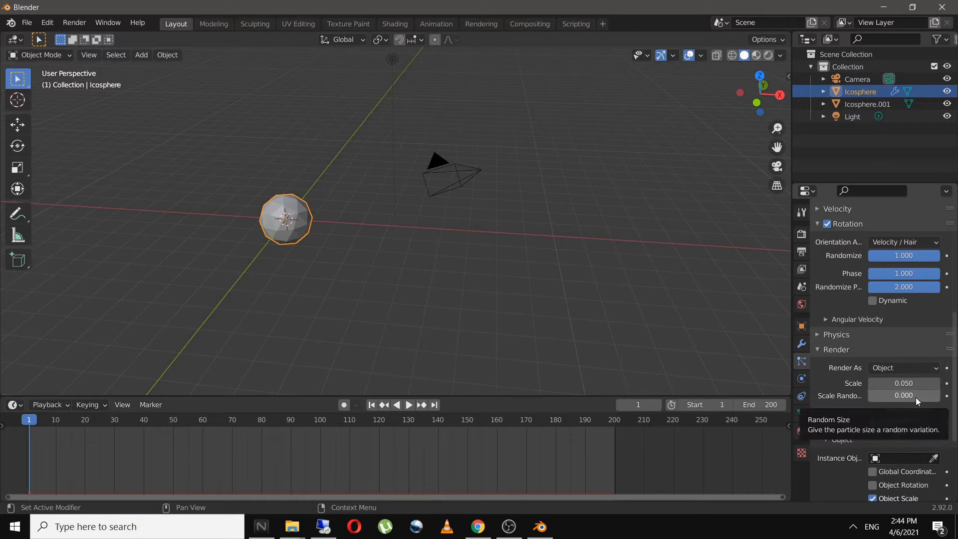
scroll(916, 398, "down", 2)
left_click(897, 420)
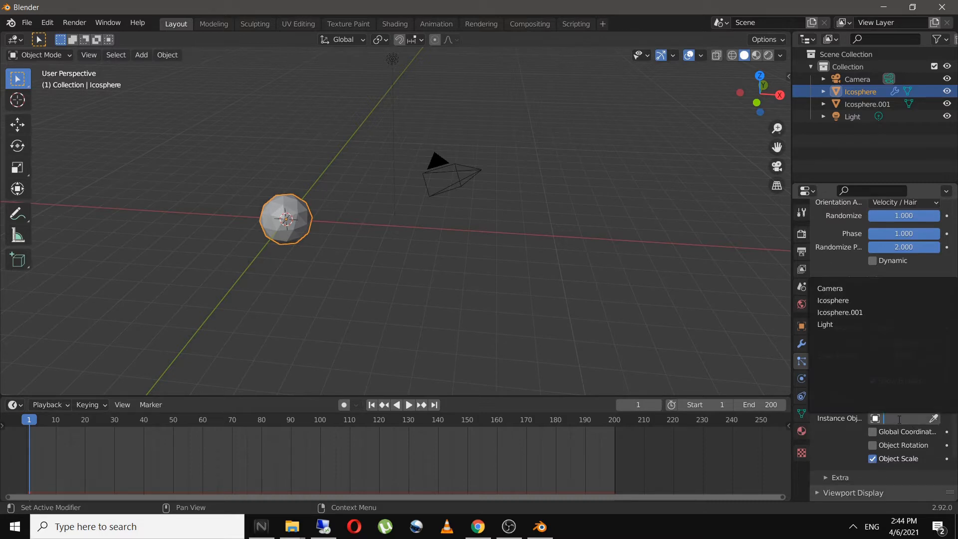
left_click(862, 313)
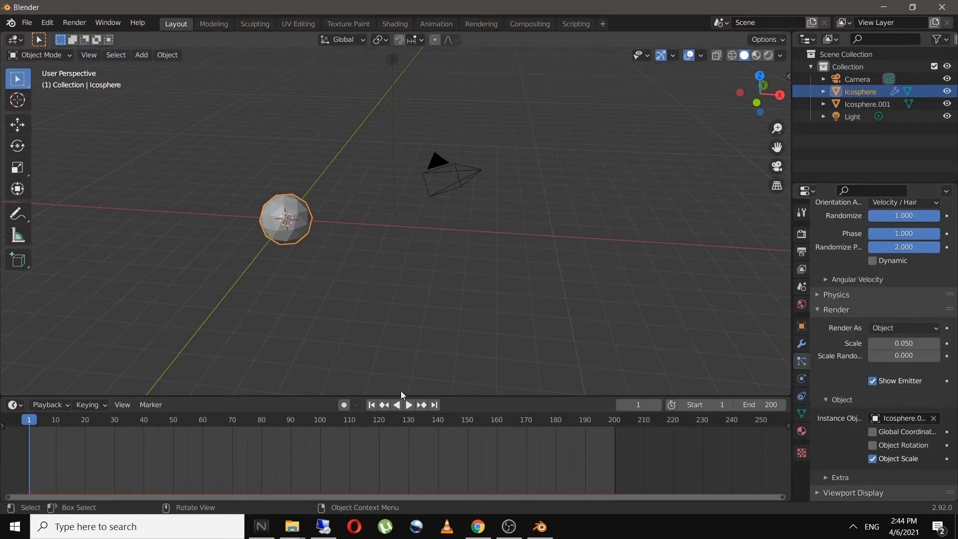
- Play the animation, pause it around frame 88, and examine the instanced particles up close around the emitter
scroll(269, 289, "up", 1)
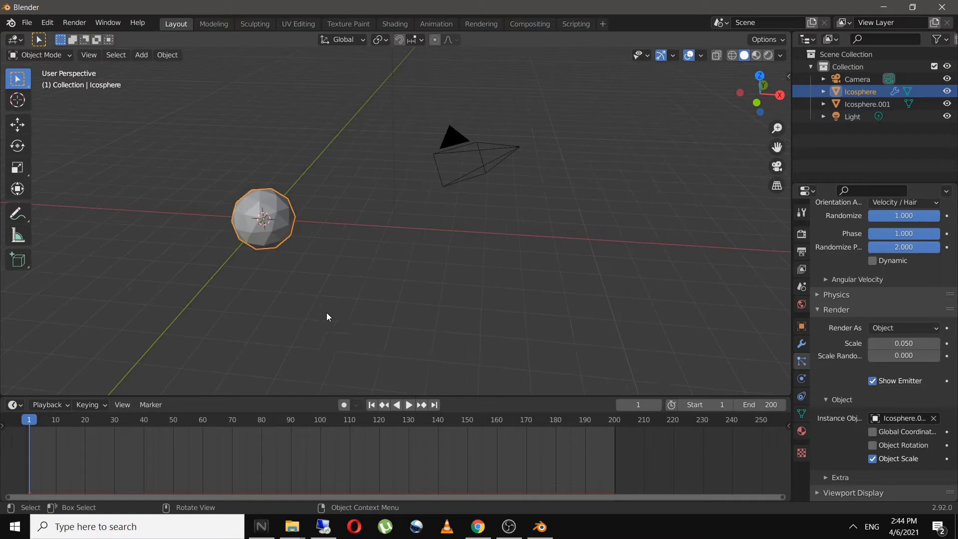
left_click(408, 405)
scroll(271, 317, "up", 4)
middle_click_drag(208, 314, 304, 283)
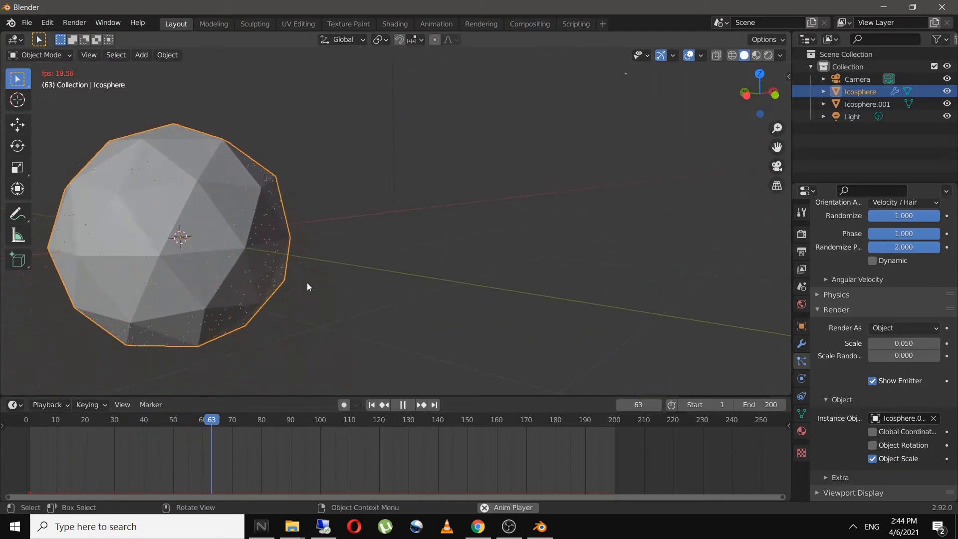
left_click(402, 405)
scroll(282, 347, "up", 5)
scroll(334, 332, "down", 1)
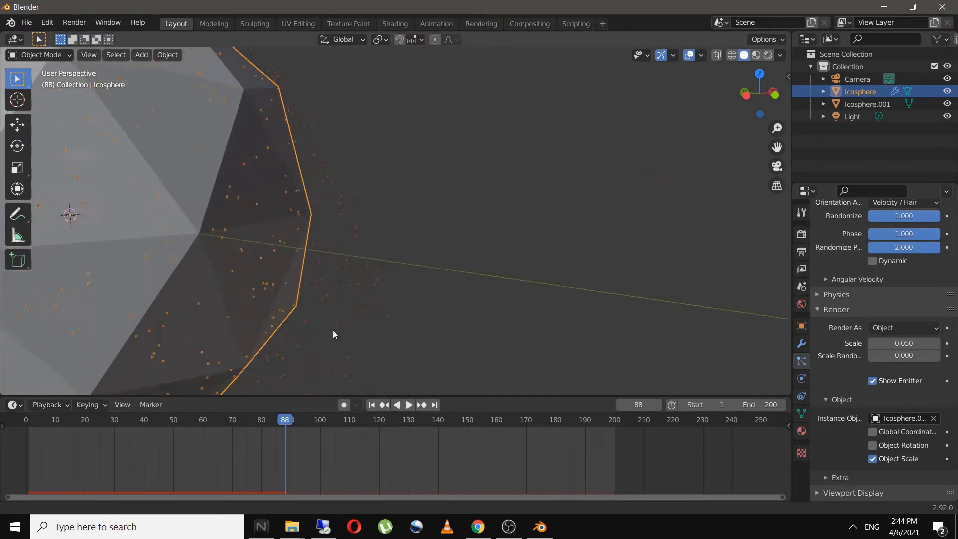
middle_click_drag(333, 334, 354, 301)
scroll(355, 302, "down", 8)
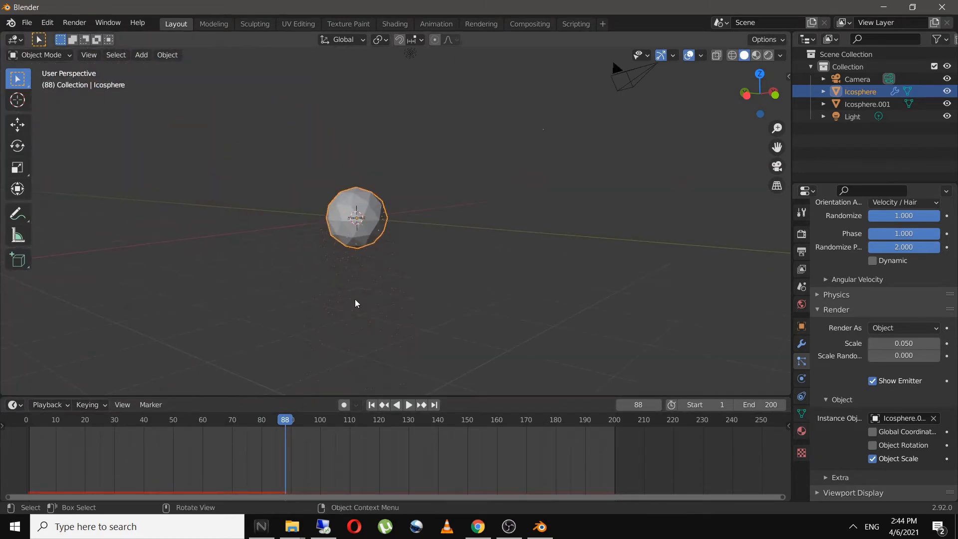
- Scale the small instance icosphere up by about 2.5 to enlarge the particles
left_click(544, 131)
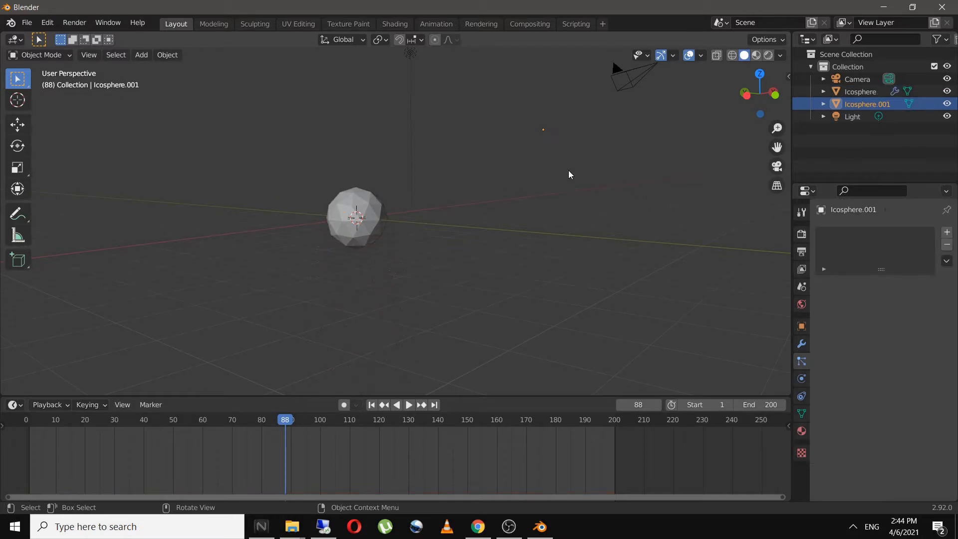
key("s")
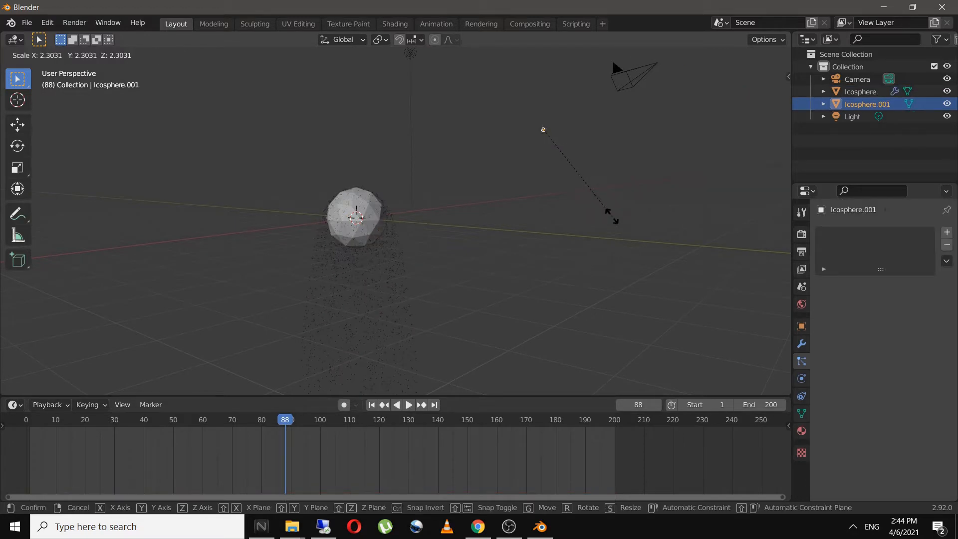
left_click(609, 234)
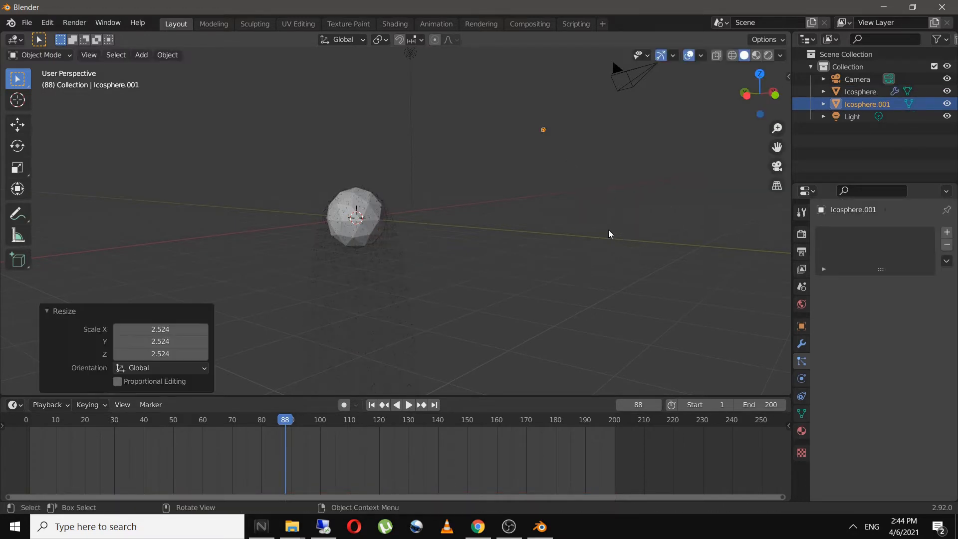
- Replay the animation from the first frame, pause it around frame 117, and examine the enlarged particles around the emitter
left_click(371, 405)
left_click(408, 405)
middle_click_drag(405, 370, 404, 332)
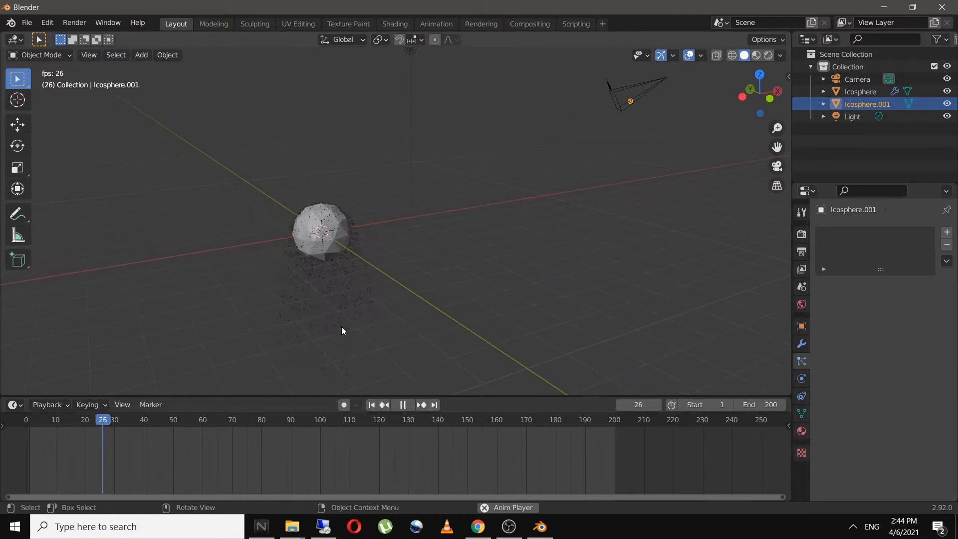
scroll(341, 326, "up", 6)
scroll(342, 326, "up", 2)
middle_click_drag(342, 326, 494, 295, "shift")
scroll(376, 316, "up", 5)
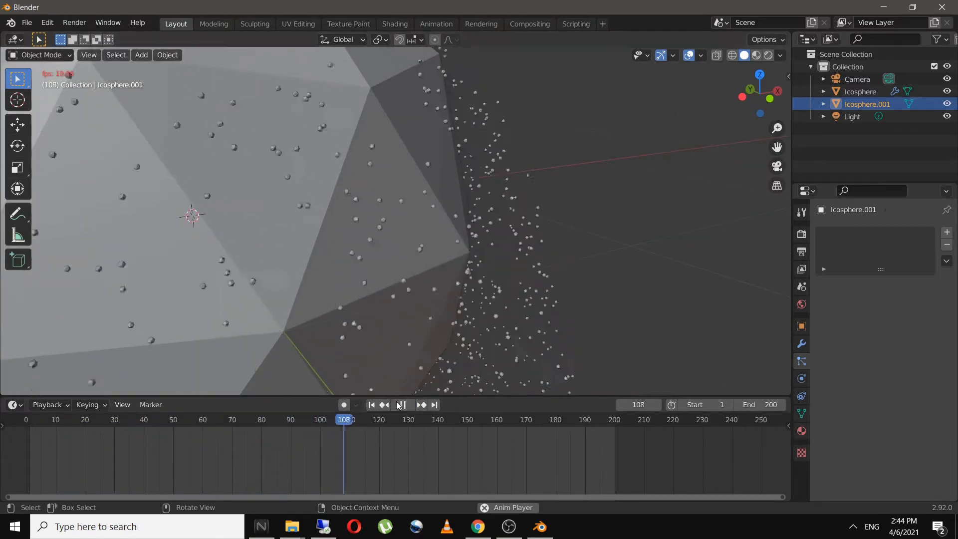
key("space")
scroll(619, 245, "down", 8)
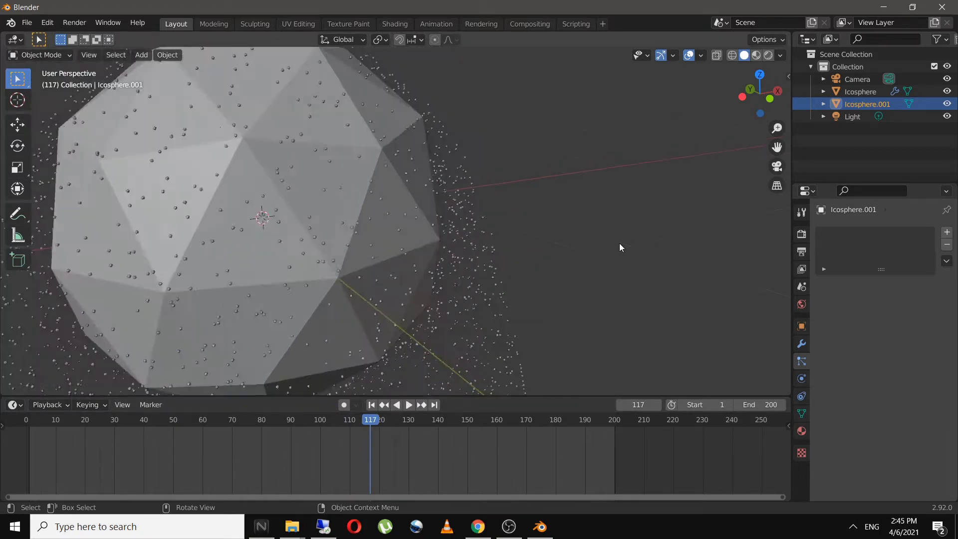
- Scale the small instance icosphere up by a further factor of about 1.12
key("a")
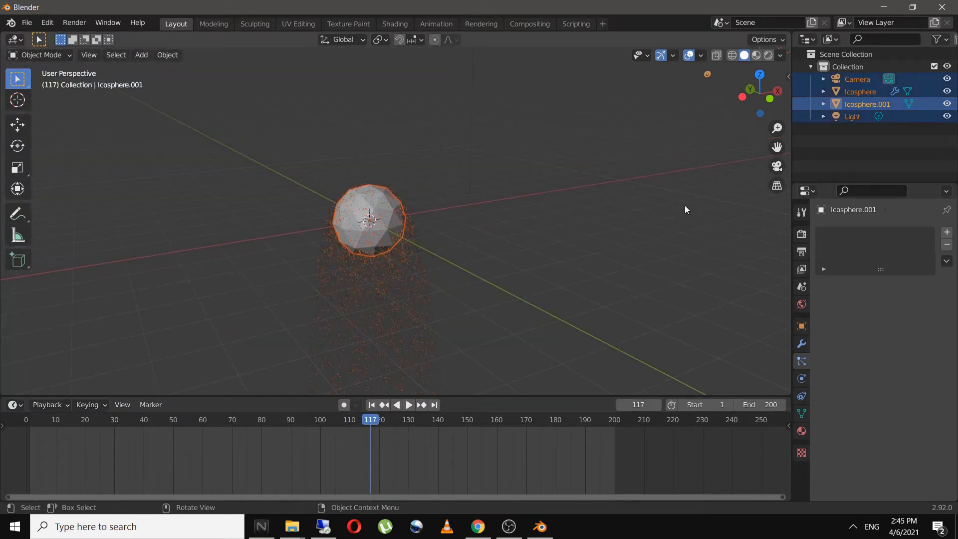
left_click(702, 138)
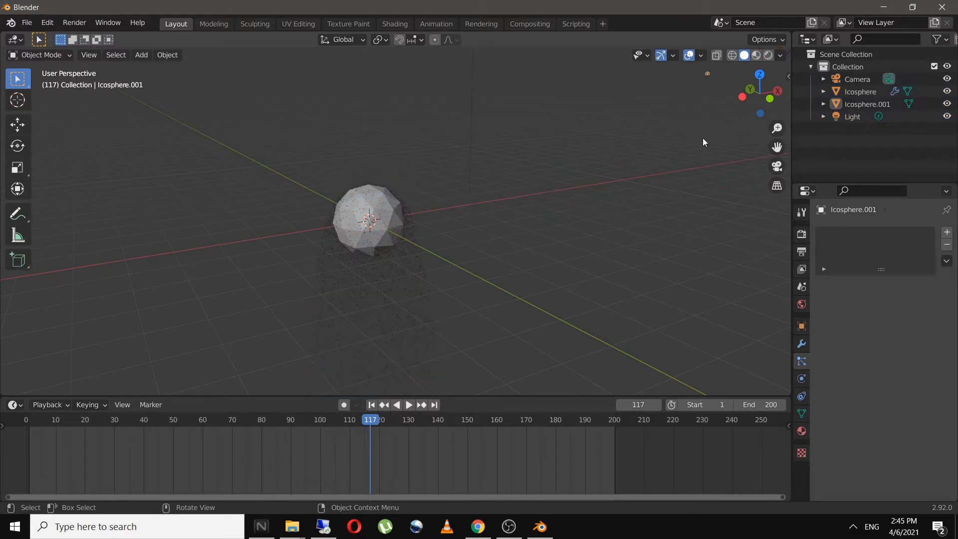
left_click(707, 74)
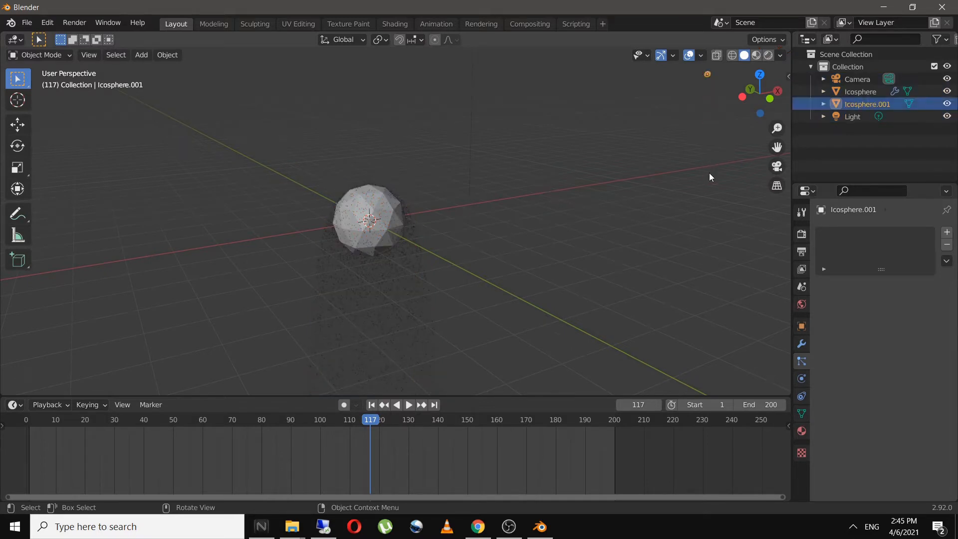
key("s")
left_click(714, 185)
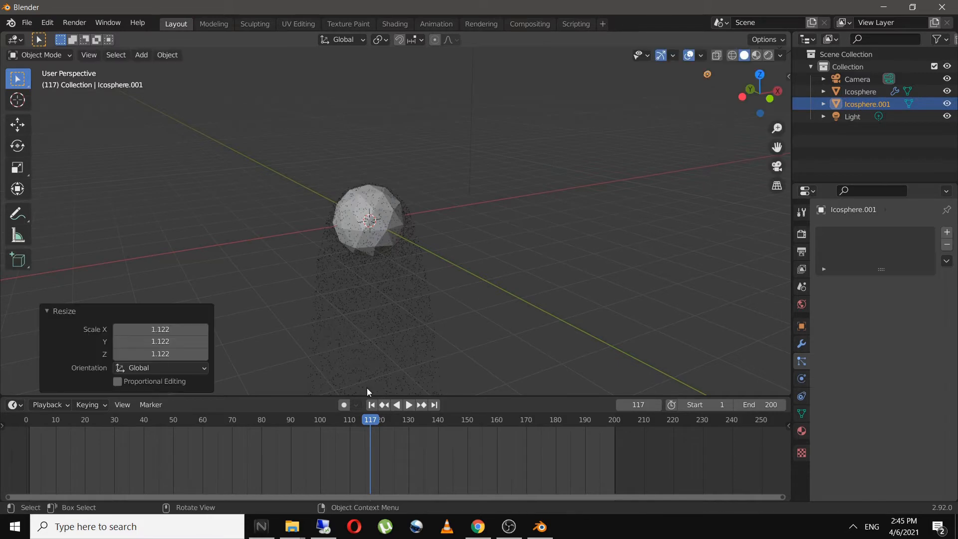
- Return to frame 1 and review the emitter icosphere's particle render settings, including Scale and Scale Randomness
key("shift+Left")
left_click(388, 212)
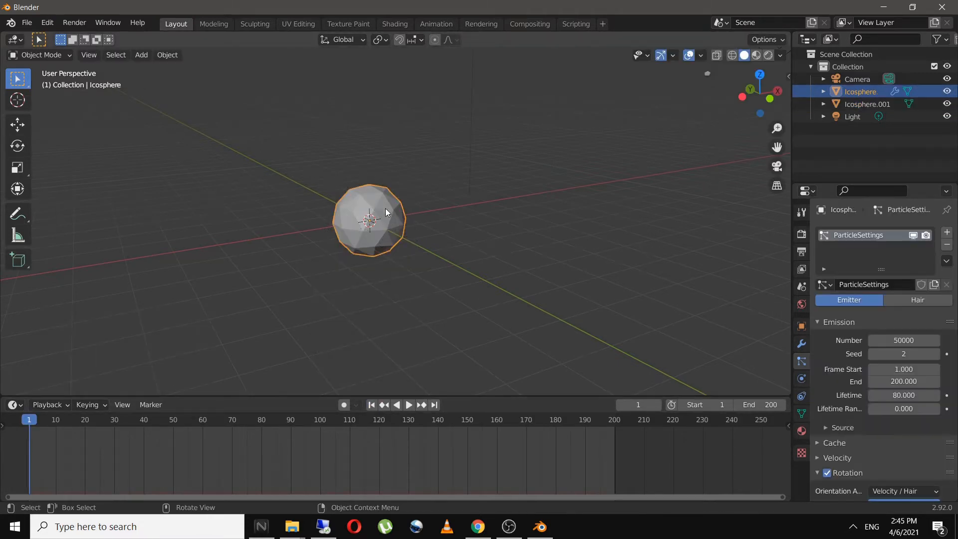
scroll(885, 448, "down", 5)
scroll(887, 447, "down", 5)
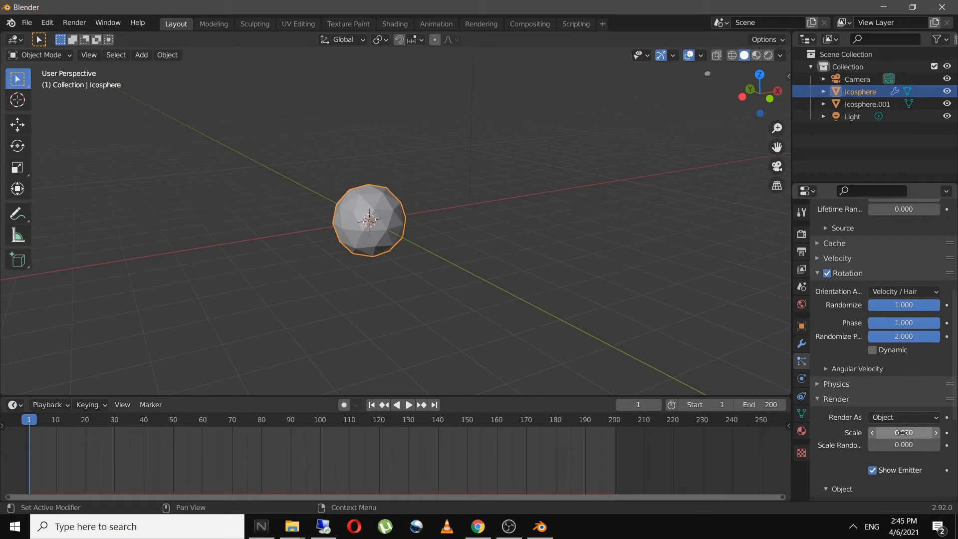
left_click_drag(893, 448, 906, 449)
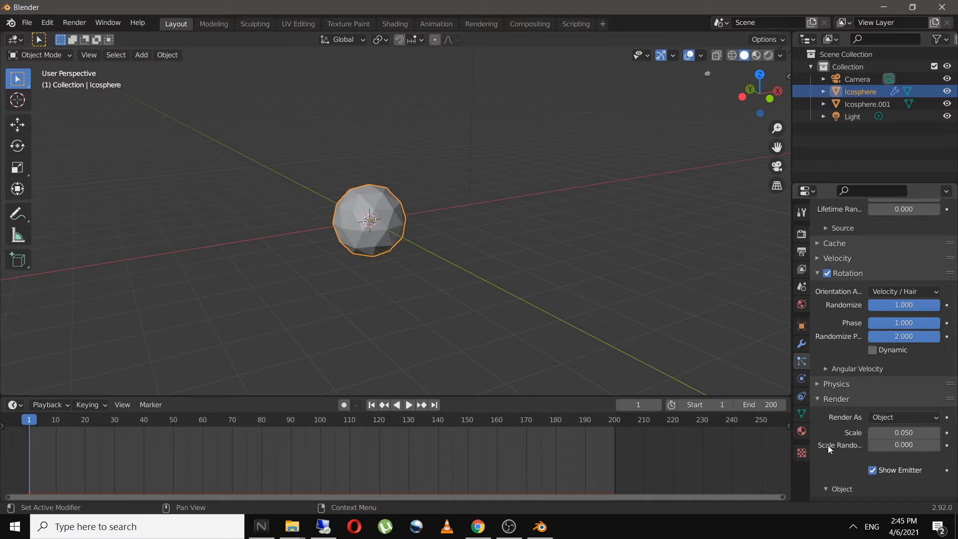
scroll(826, 445, "down", 3)
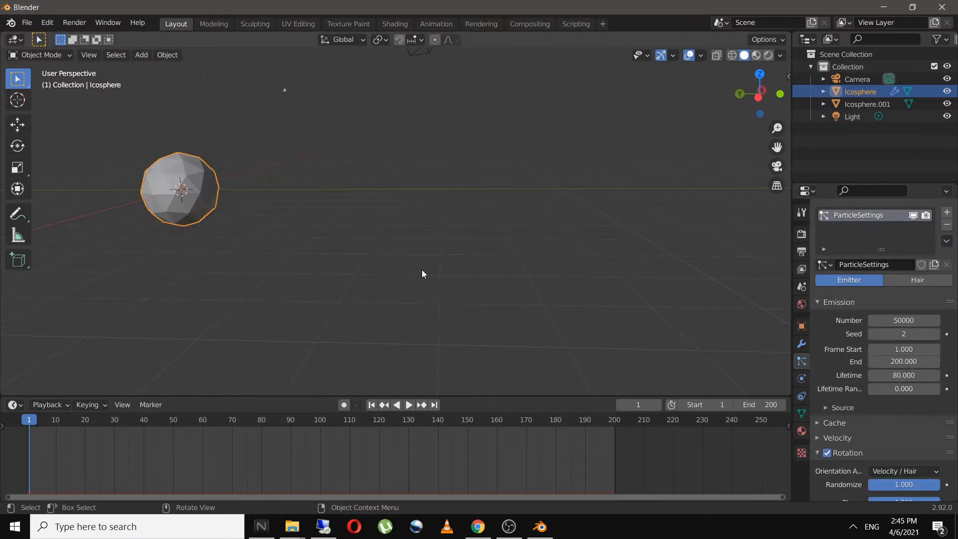
- Hide all existing objects and add a plane at the origin, scaled up by about 2.76
key("a")
key("h")
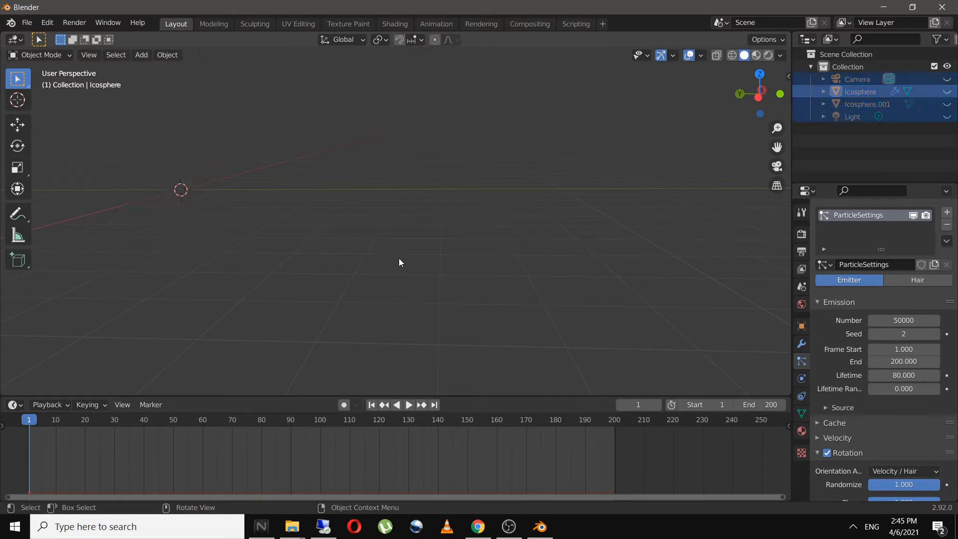
key("shift+a")
mouse_move(429, 261)
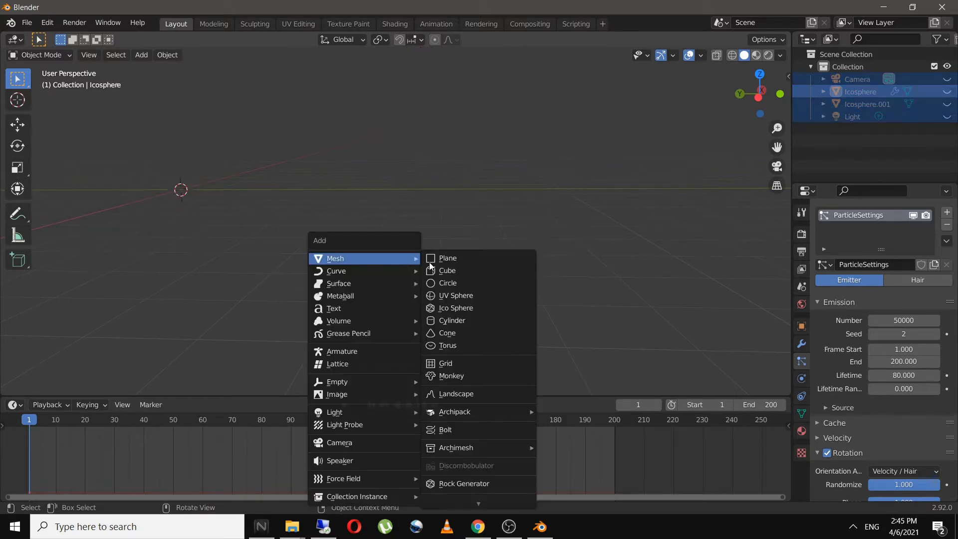
left_click(463, 260)
middle_click_drag(421, 259, 439, 267)
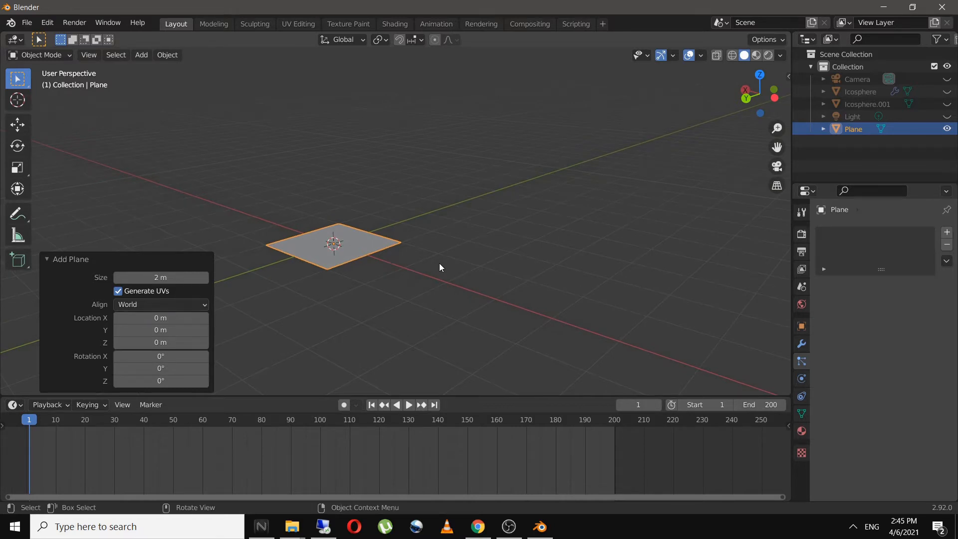
key("s")
left_click(623, 310)
- Add a cube, move it about -2.1 m in X, -3.05 m in Y and 2.4 m in Z, and scale it to about 0.17
key("shift+a")
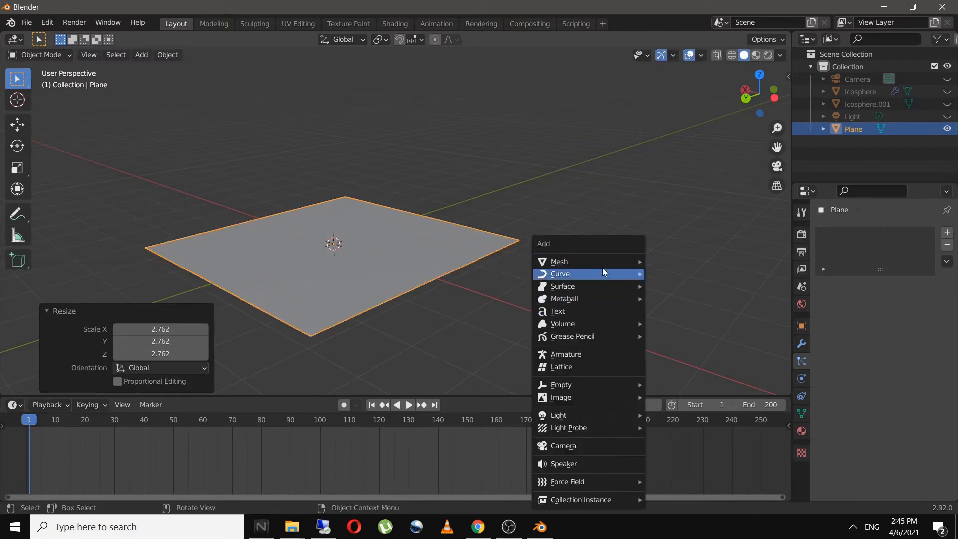
mouse_move(621, 262)
left_click(676, 273)
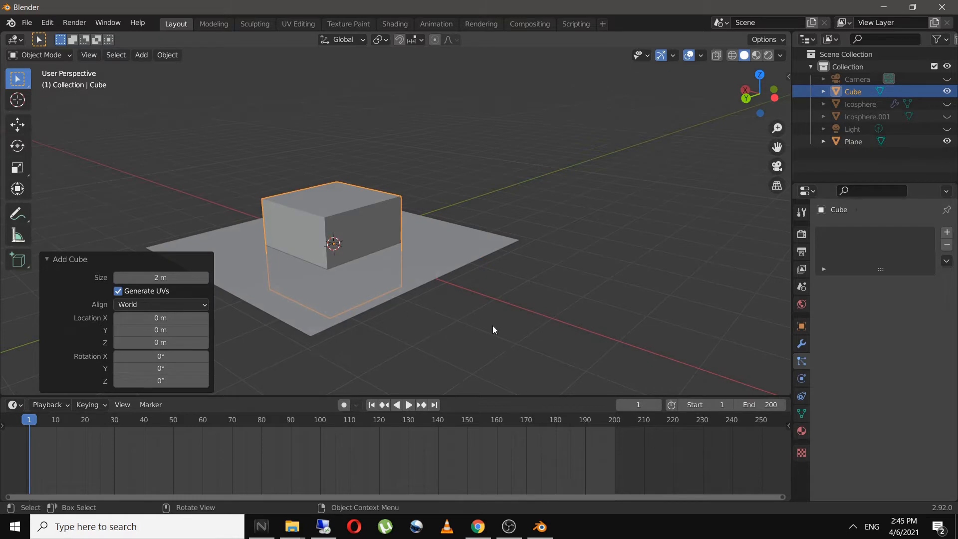
key("g")
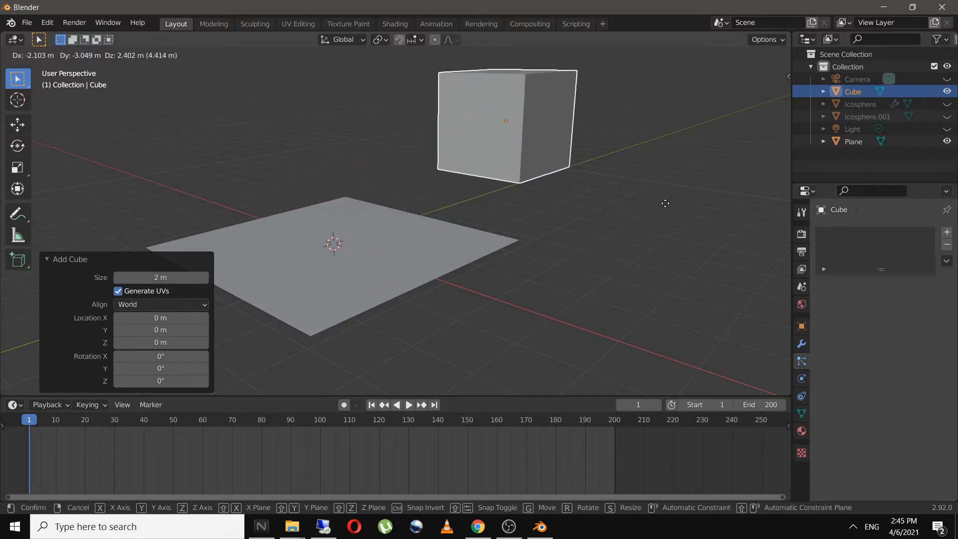
left_click(665, 203)
middle_click_drag(644, 225, 627, 295)
key("s")
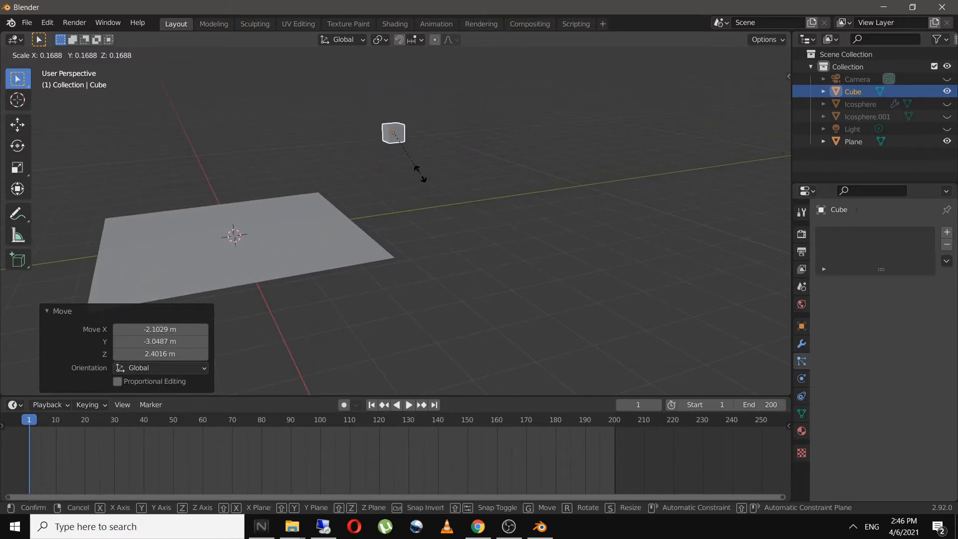
left_click(421, 178)
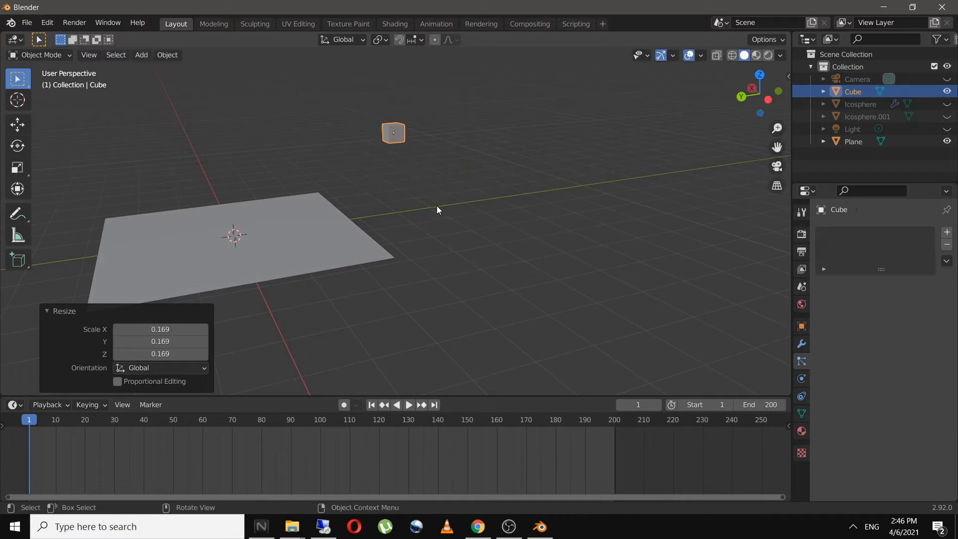
- Show the cube's object transform properties and keyframe its Y location at frame 1
middle_click_drag(439, 208, 411, 223)
middle_click_drag(422, 151, 514, 259)
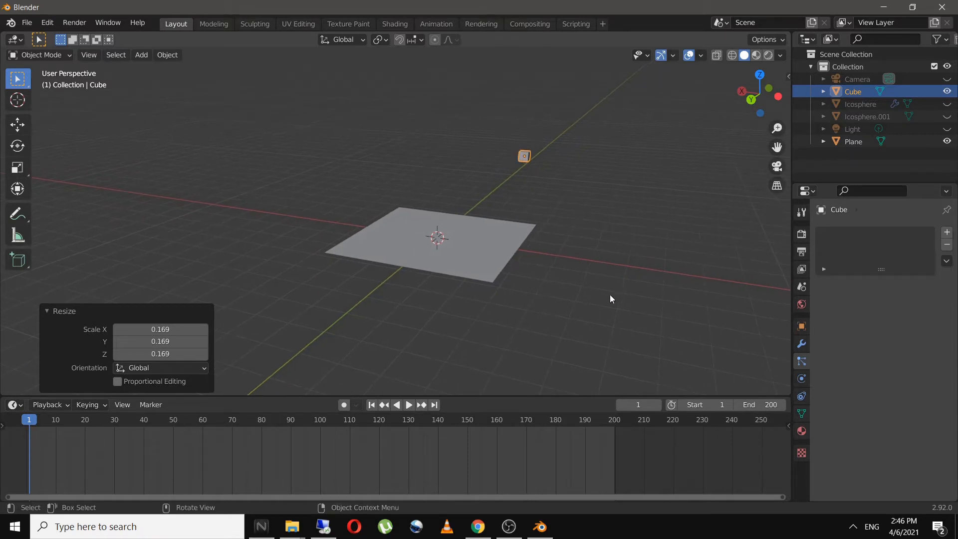
left_click(802, 326)
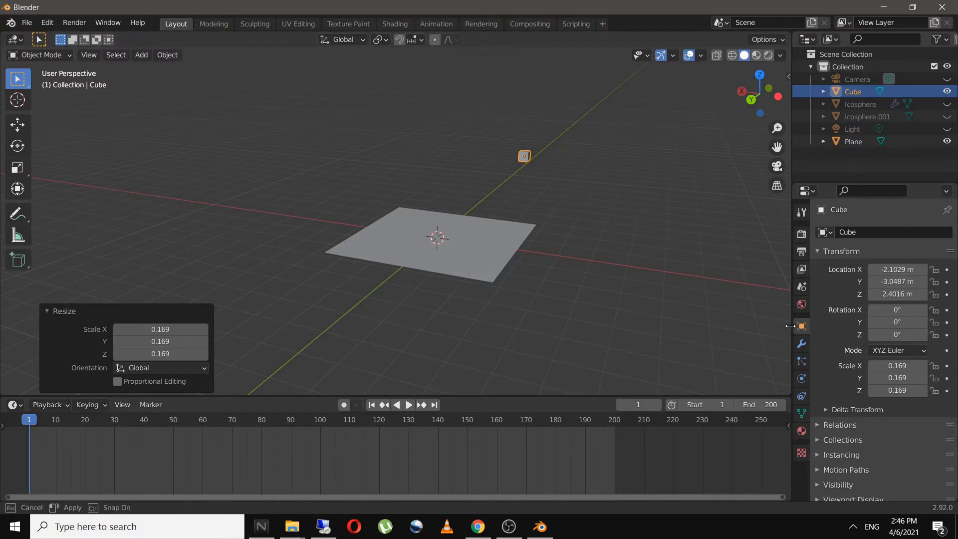
left_click_drag(790, 327, 763, 327)
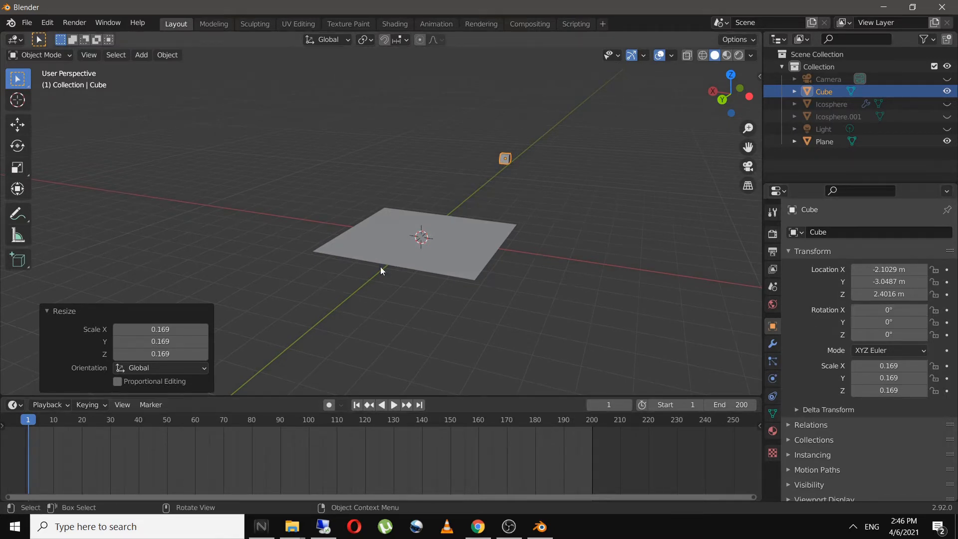
middle_click_drag(381, 271, 403, 270)
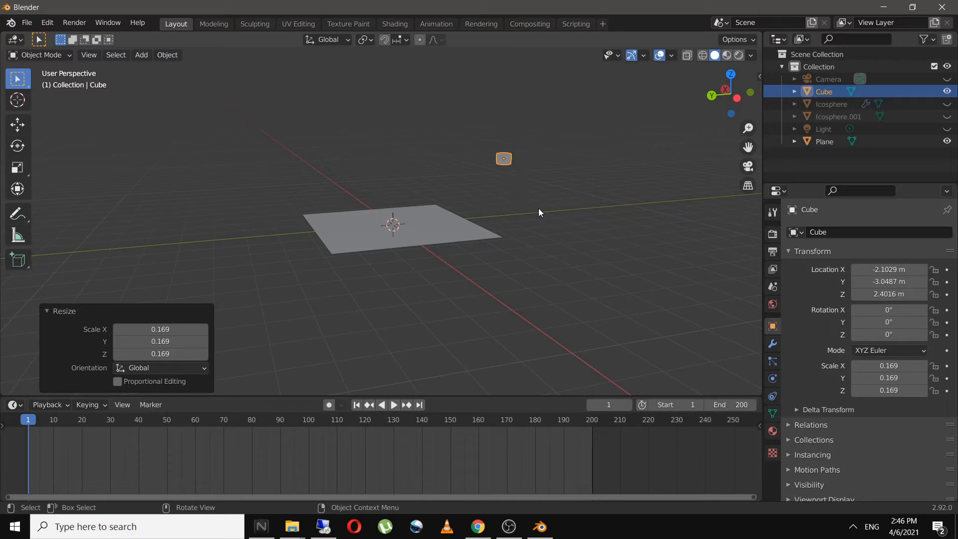
left_click(947, 283)
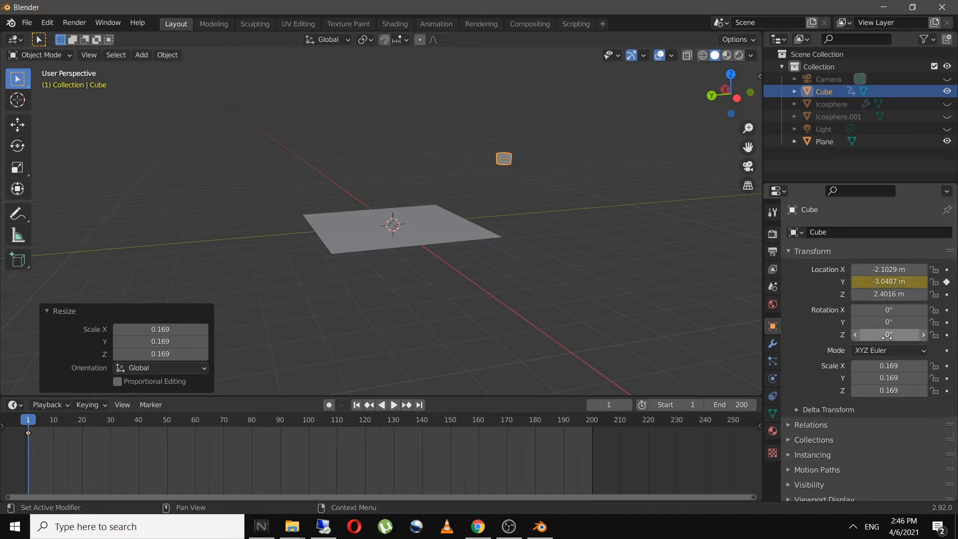
- At frame 200, move the cube about 10.3 m along Y and keyframe its Y location
left_click(419, 405)
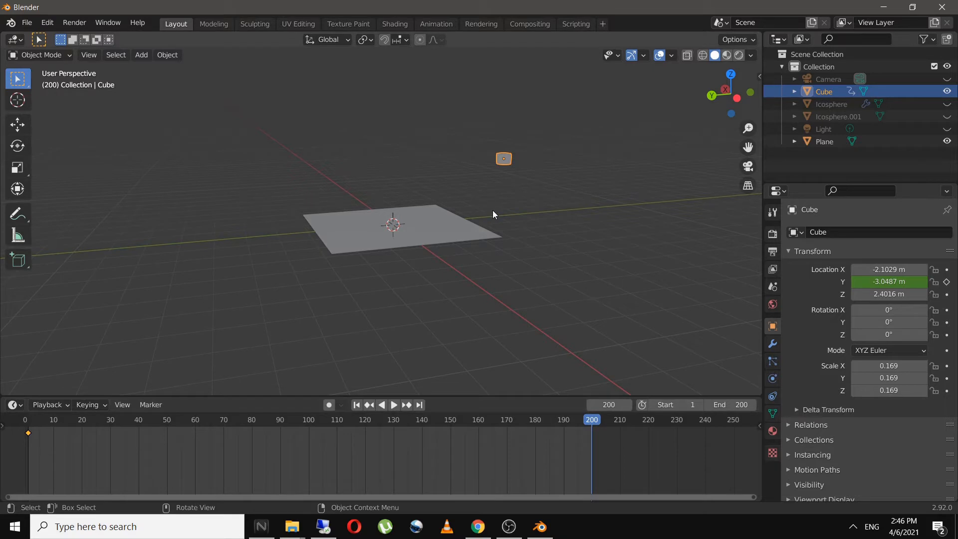
key("g")
key("y")
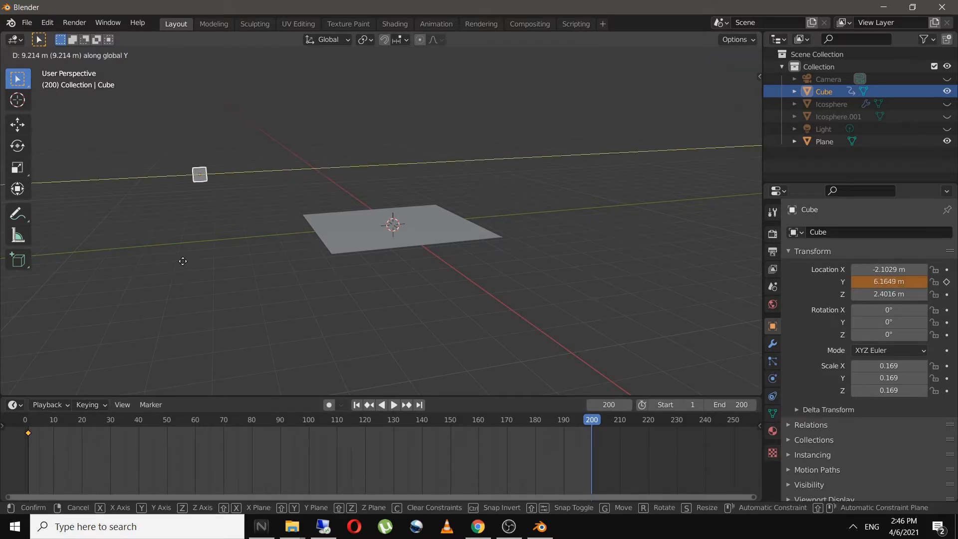
left_click(148, 267)
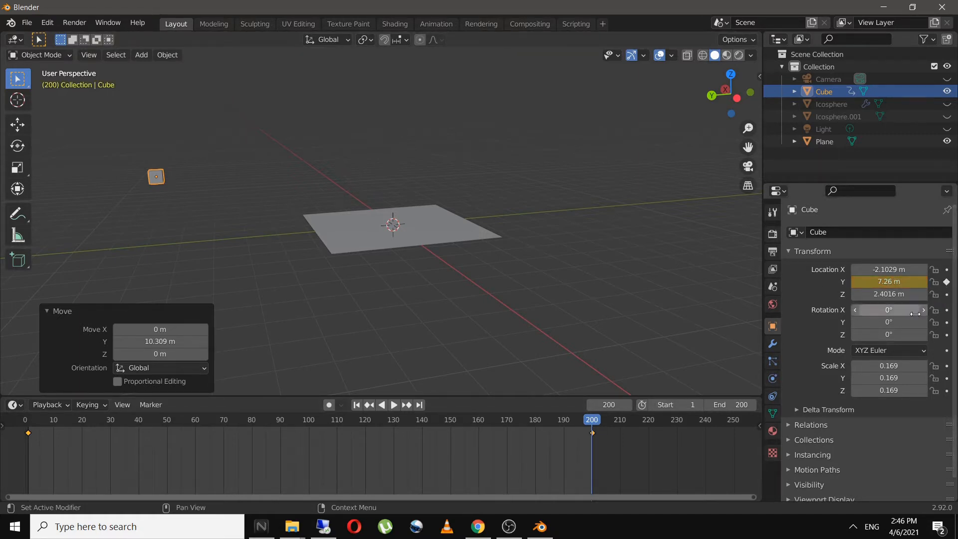
left_click(947, 282)
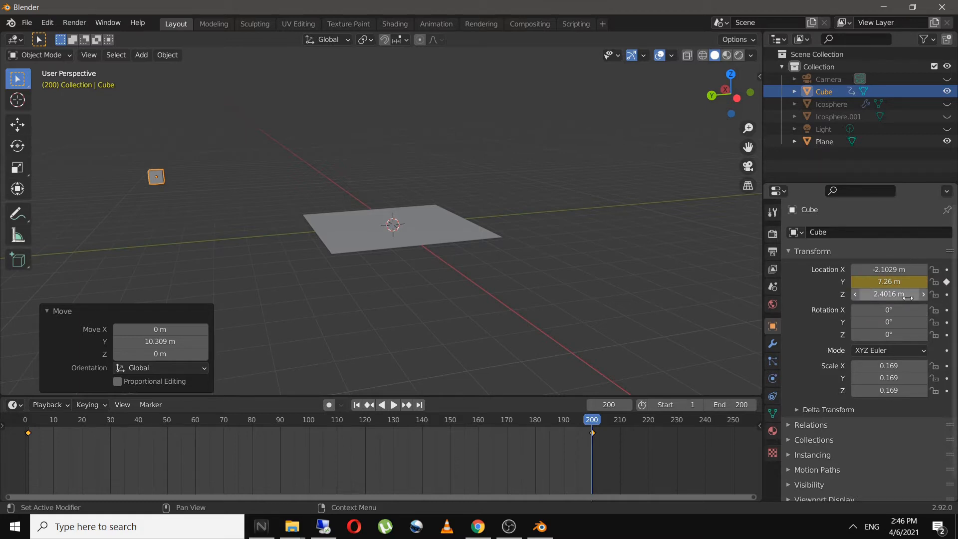
- Play the animation from frame 1 to check the cube's motion along Y, then stop playback
left_click(358, 405)
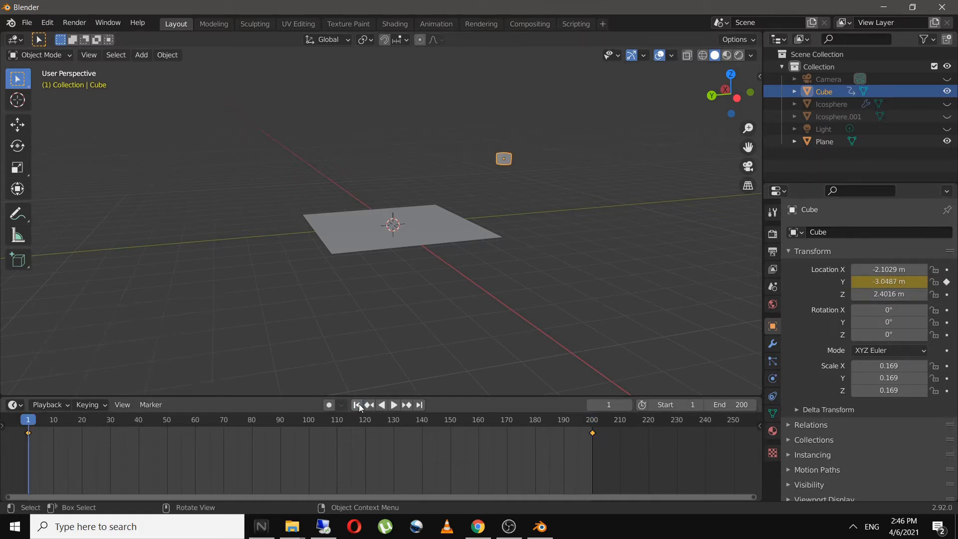
left_click(394, 405)
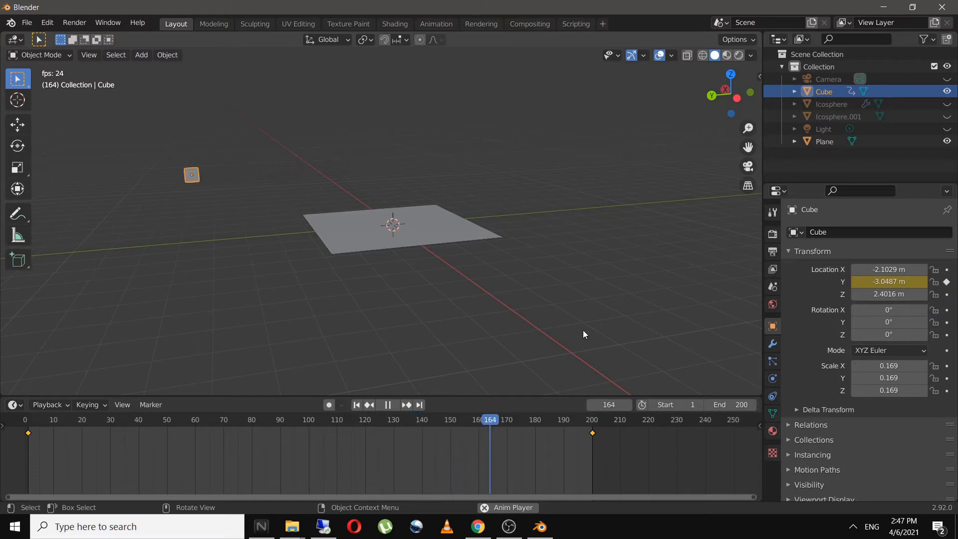
left_click(385, 406)
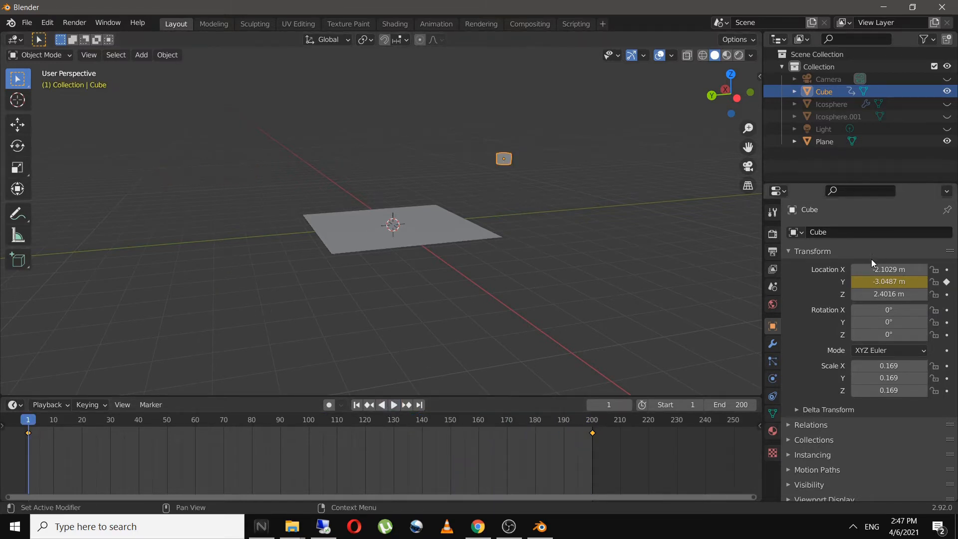
- Keyframe the cube's X location at frame 1, and at frame 200 move it about 9.67 m along X and keyframe X again
left_click(949, 270)
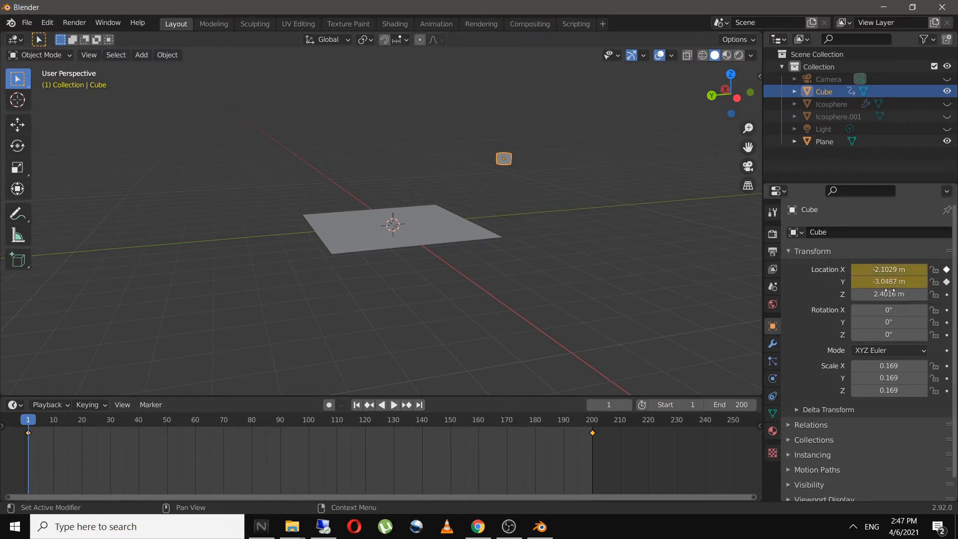
left_click(421, 404)
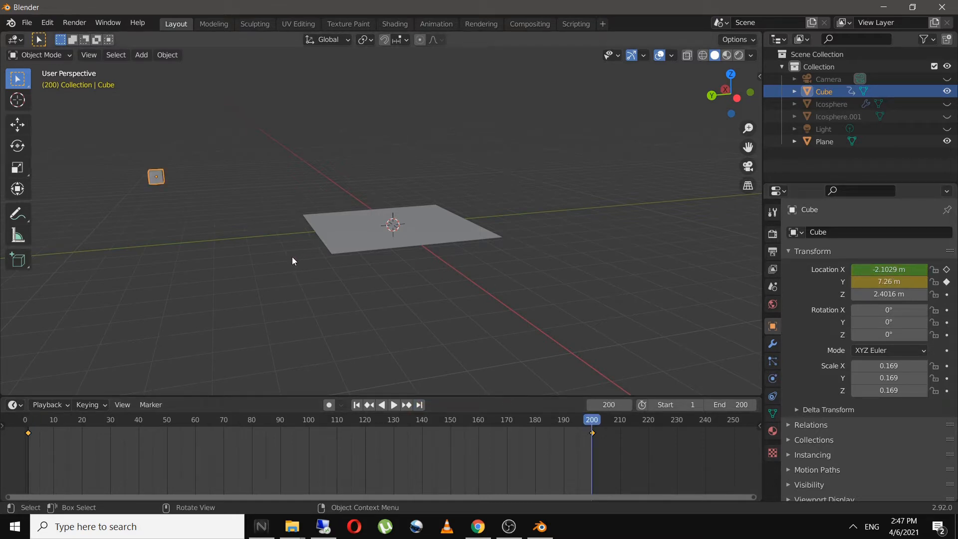
key("g")
key("x")
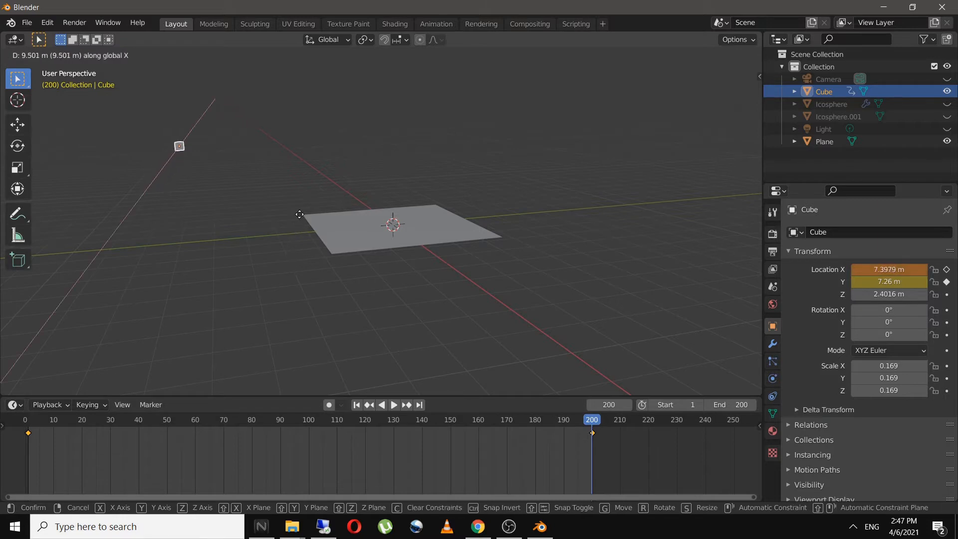
left_click(300, 214)
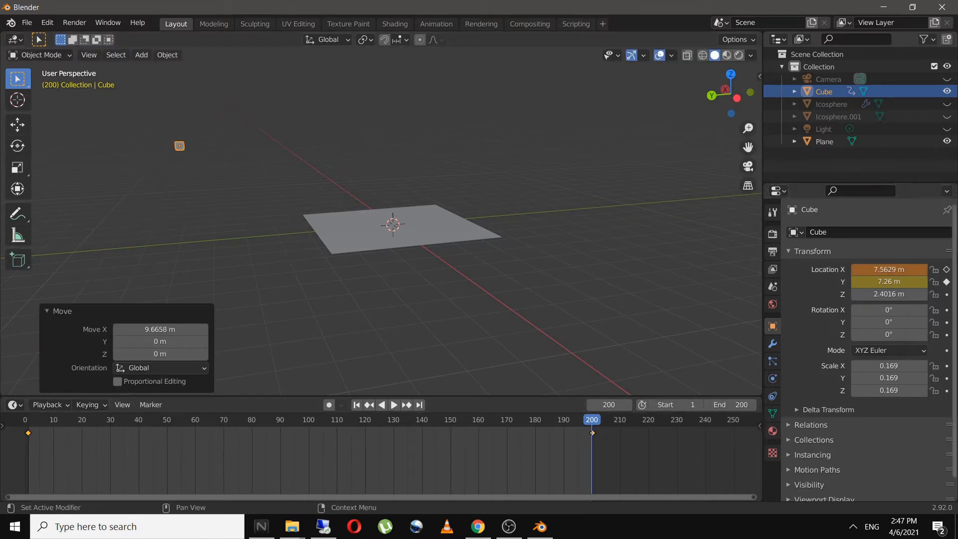
left_click(947, 269)
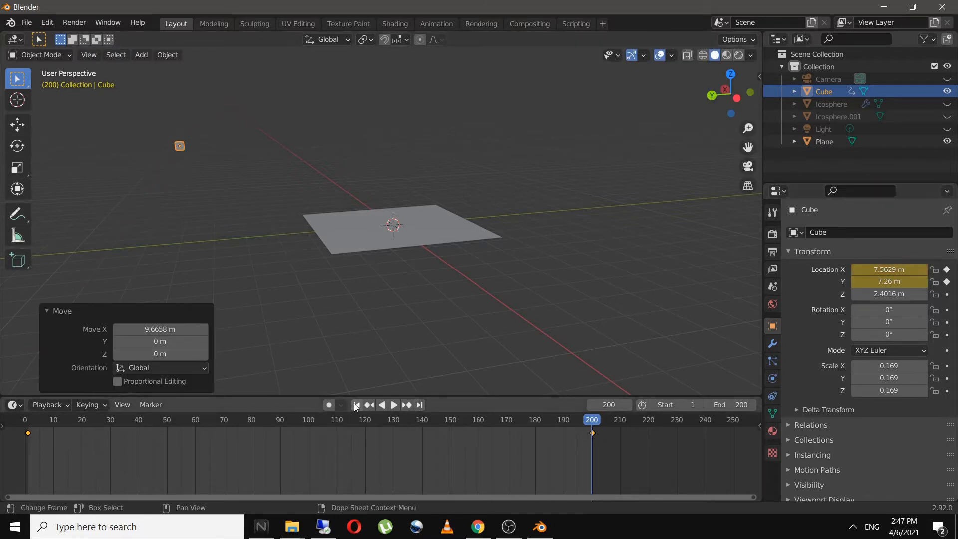
- Play the animation from frame 1, check the cube's diagonal path in top view, and stop playback
left_click(356, 405)
left_click(394, 405)
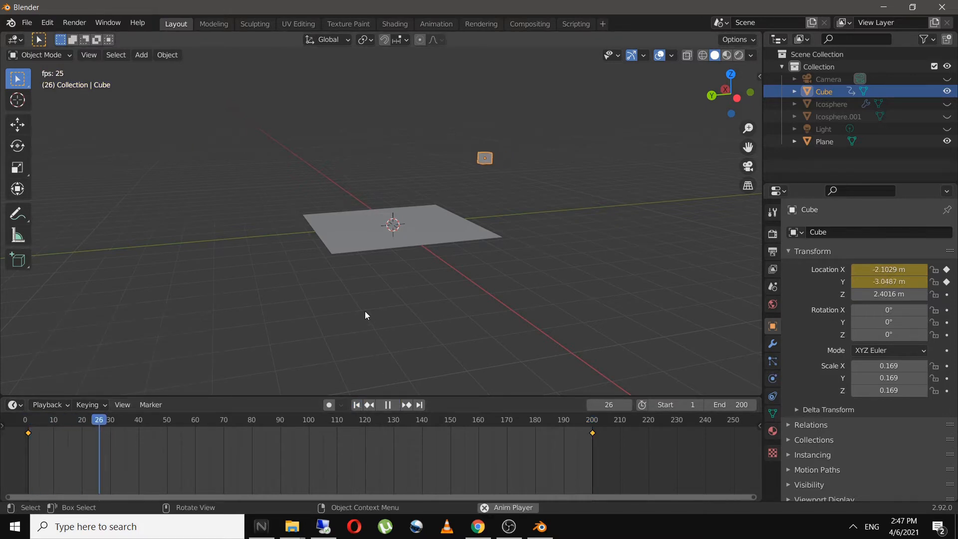
key("KP_7")
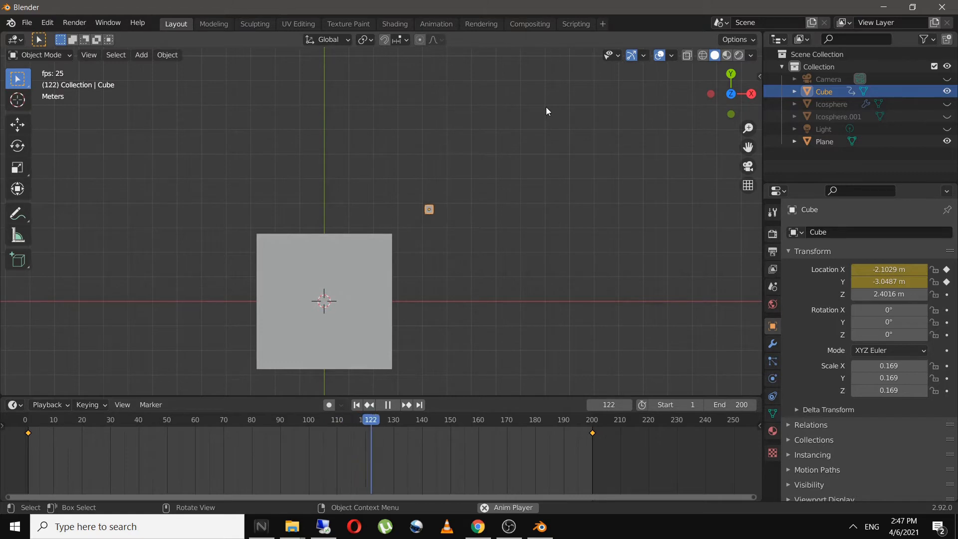
left_click(388, 406)
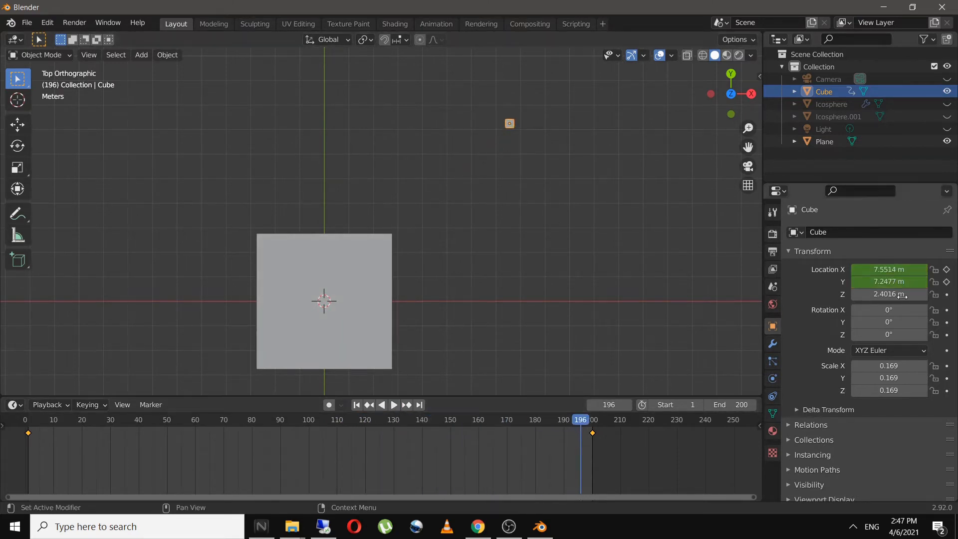
left_click(870, 315)
left_click_drag(900, 315, 872, 315)
left_click(871, 315)
key("Return")
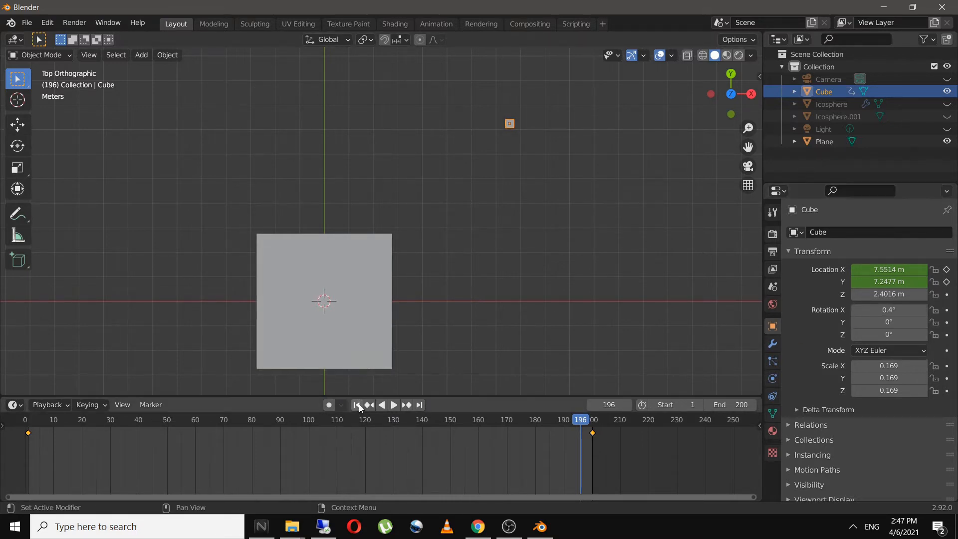
- At frame 1, set the cube's X rotation to 0° and keyframe its X, Y and Z rotation
left_click(358, 405)
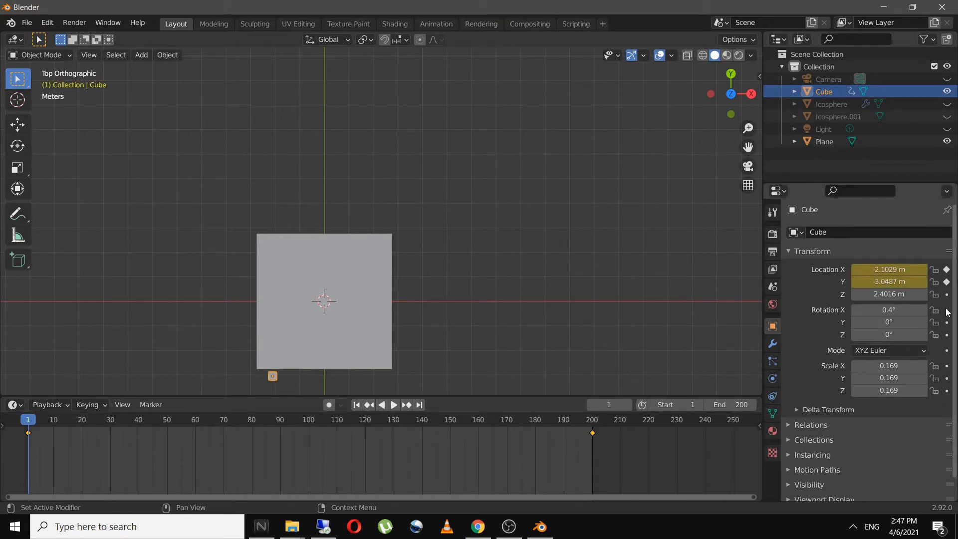
left_click(892, 310)
type("0")
key("Return")
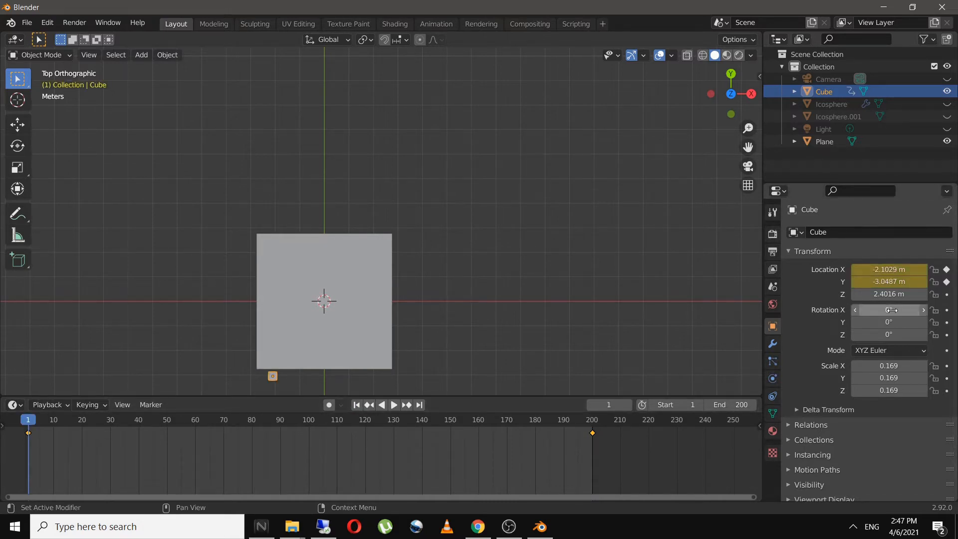
left_click(947, 311)
left_click(947, 335)
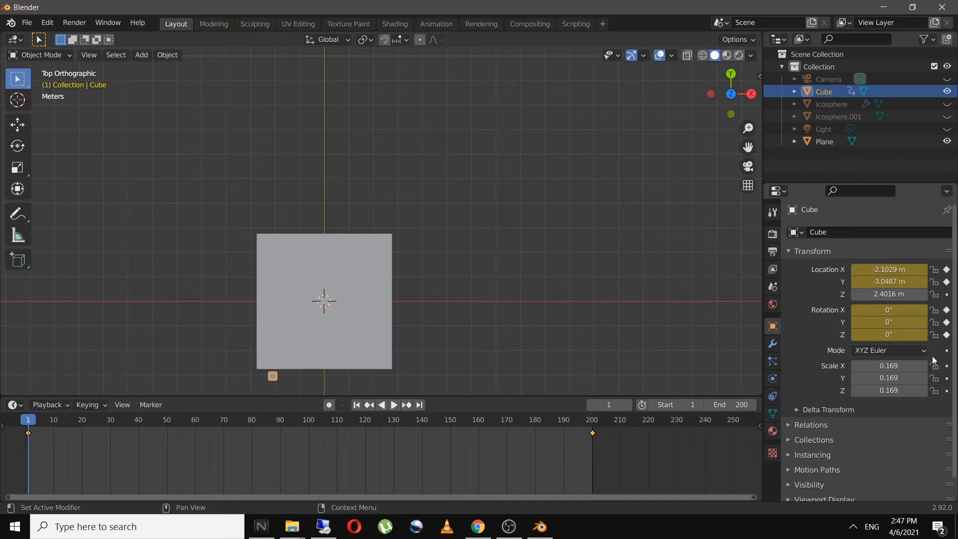
- At frame 200, set the cube's X, Y and Z rotation to 500° each and keyframe all three
left_click(419, 405)
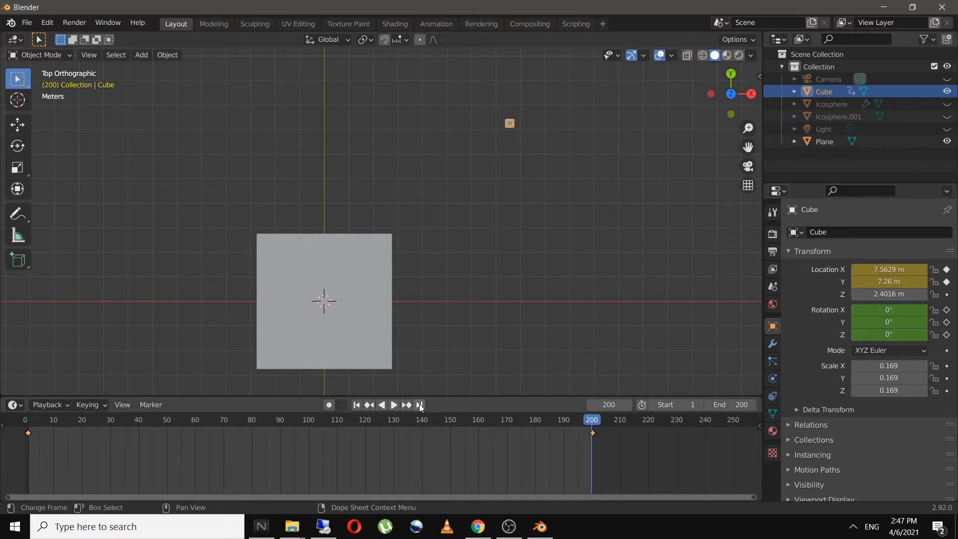
left_click(893, 311)
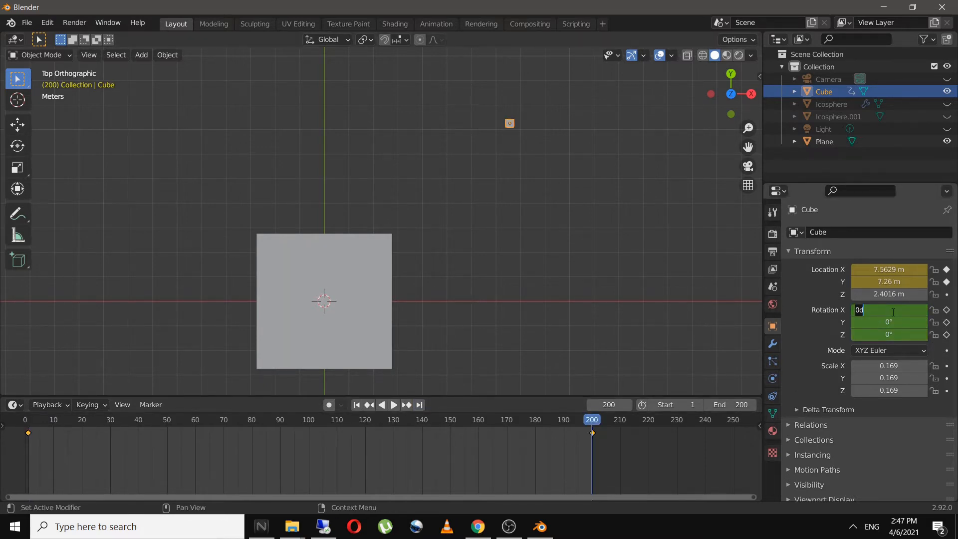
type("500")
key("Tab")
type("500")
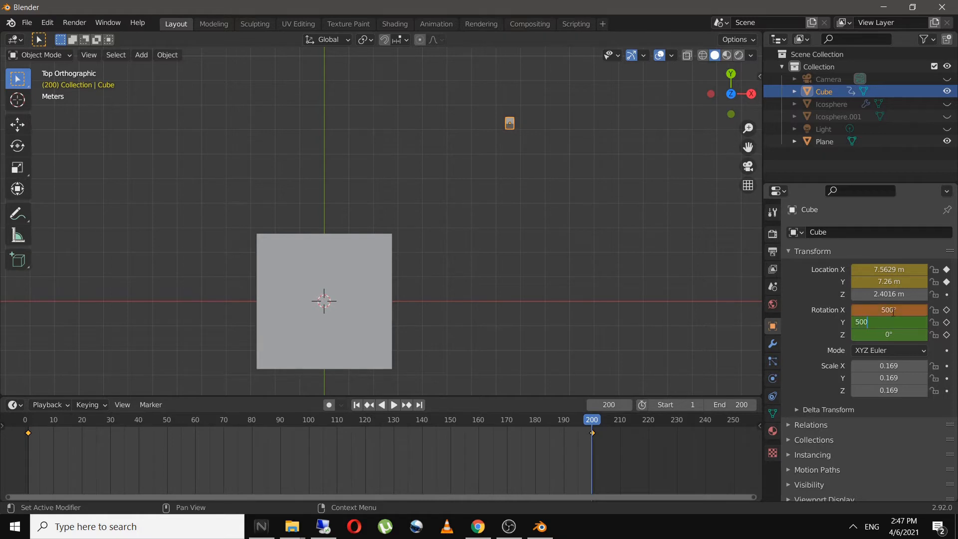
key("Tab")
type("500")
key("Return")
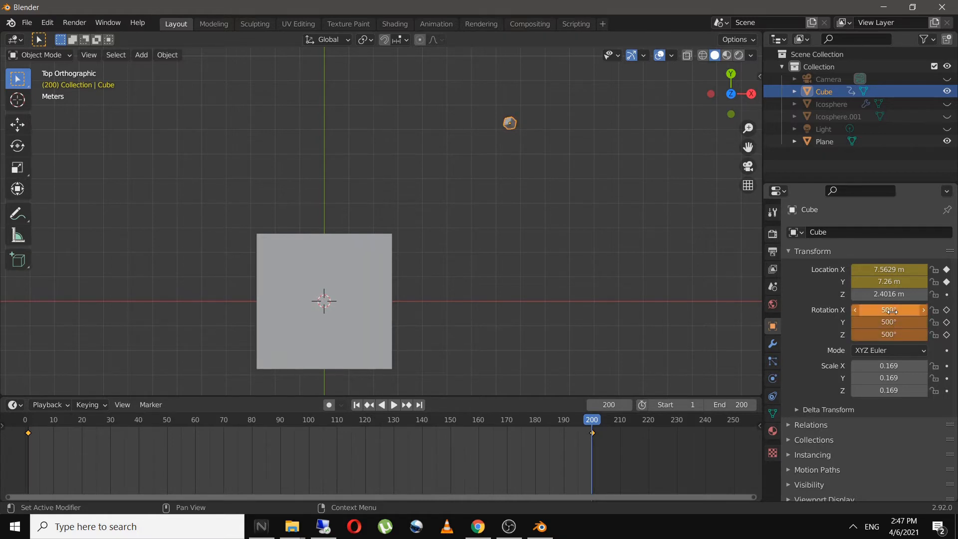
left_click(947, 310)
left_click(947, 322)
left_click(947, 334)
- Play the animation from frame 1 to check the cube's combined movement and rotation in perspective view, and stop playback
middle_click_drag(480, 329, 646, 254)
key("shift+Left")
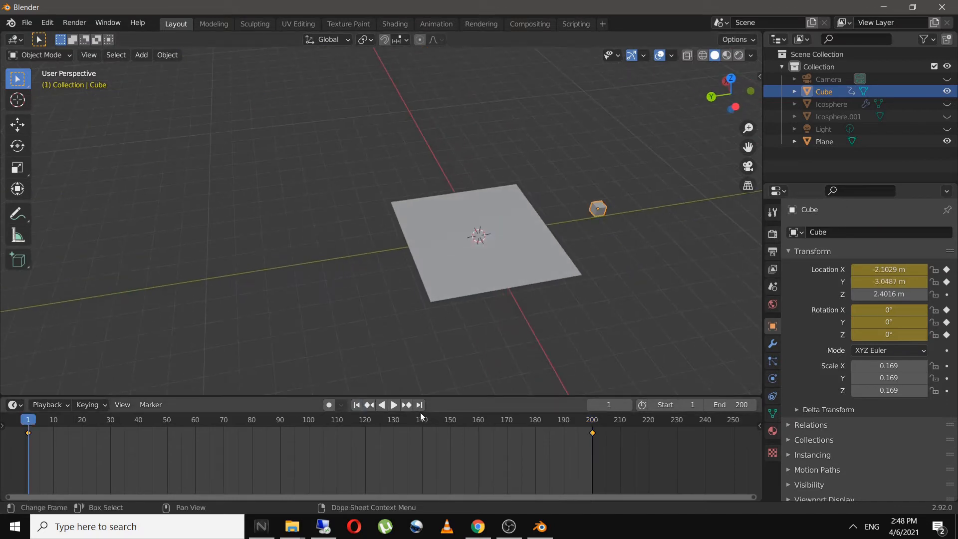
left_click(394, 405)
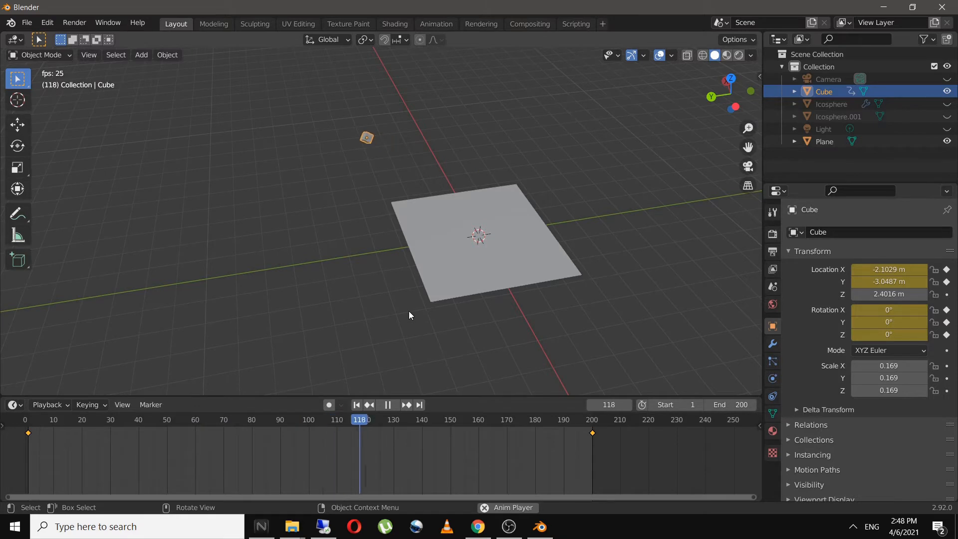
middle_click_drag(409, 315, 736, 290)
middle_click_drag(359, 293, 426, 293)
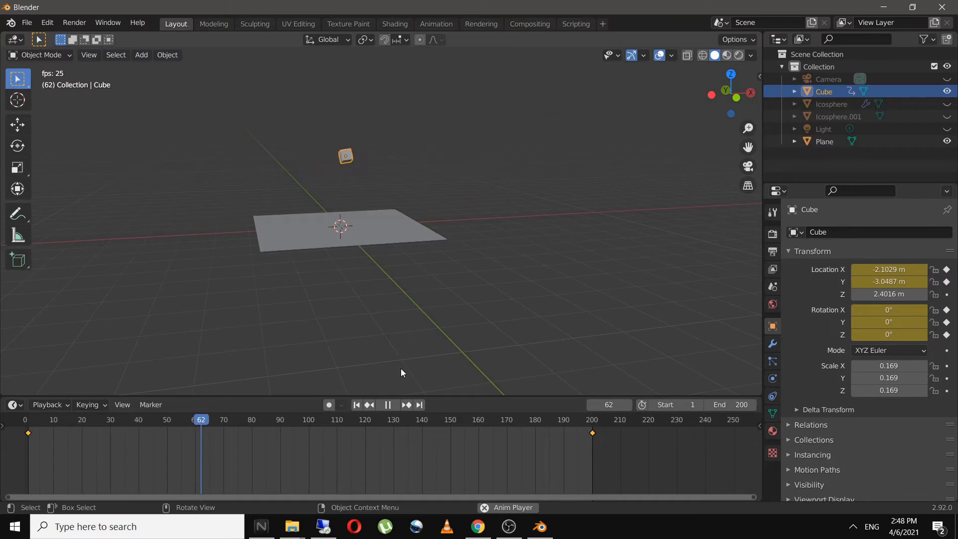
left_click(397, 405)
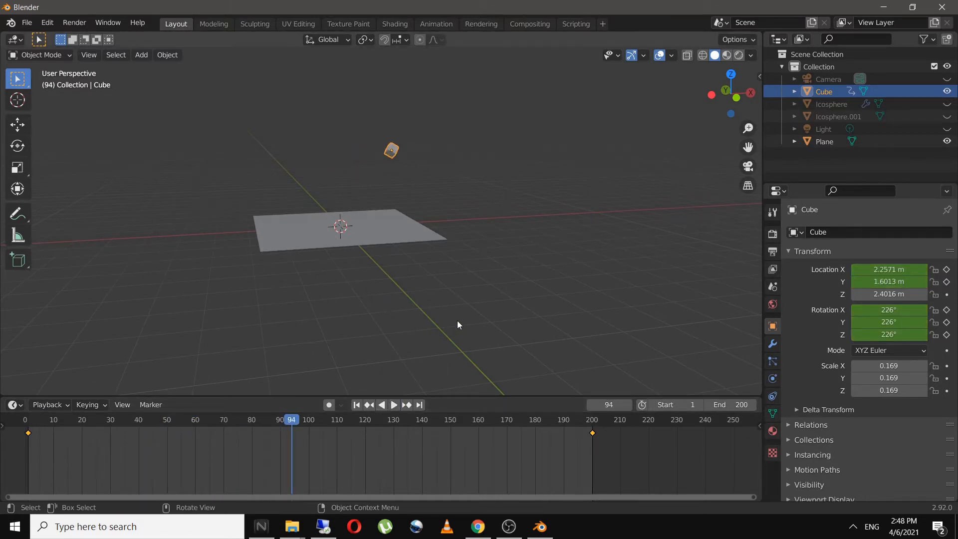
- Show the scene's output properties and set the frame rate to 60 fps
left_click(771, 255)
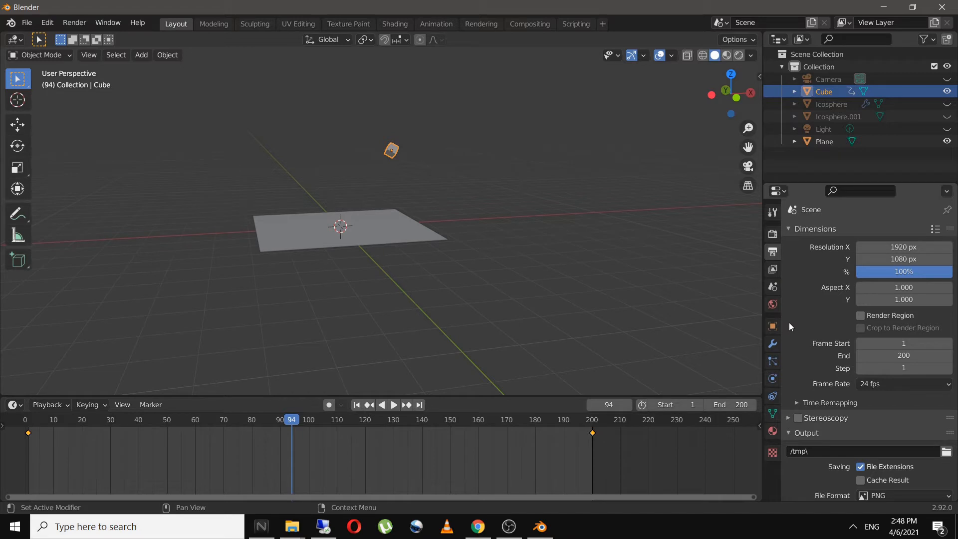
scroll(810, 355, "down", 2)
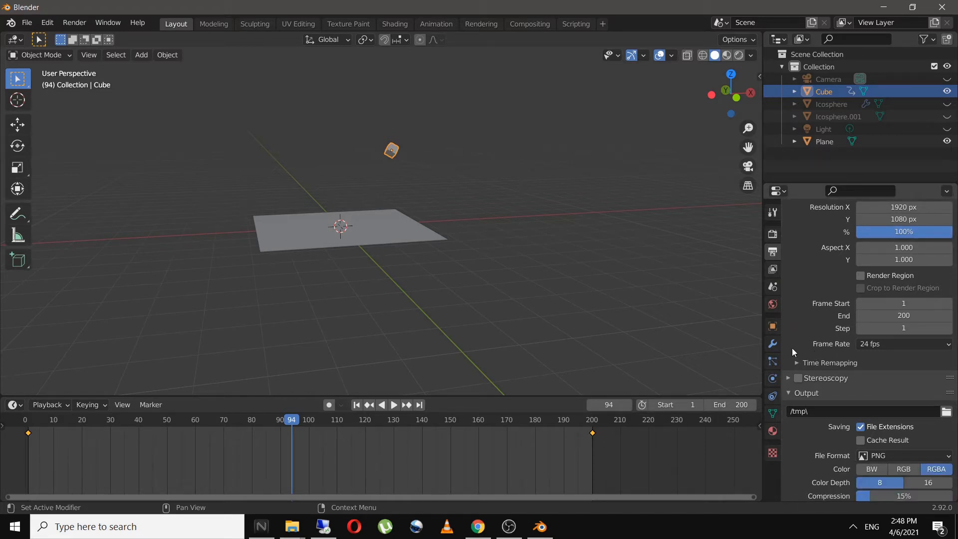
scroll(792, 349, "up", 1)
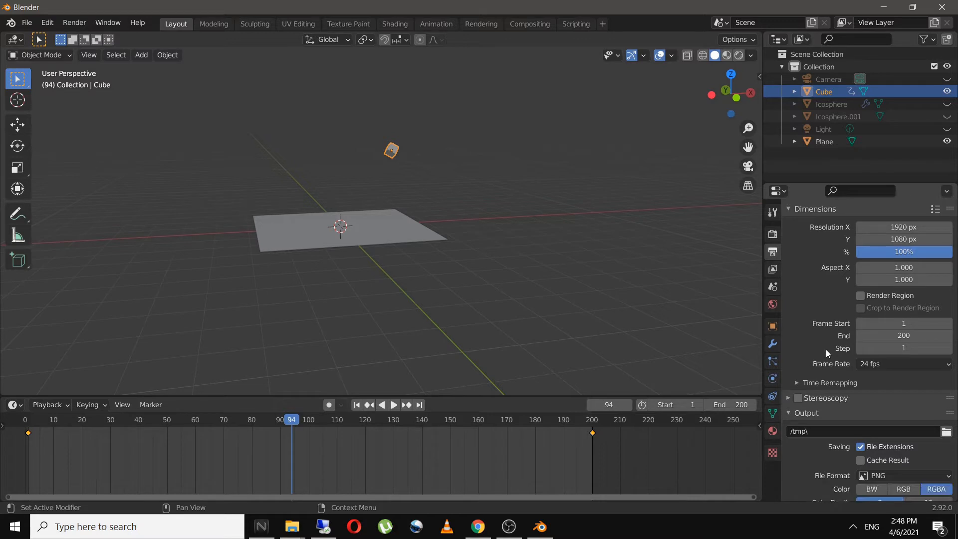
left_click(946, 367)
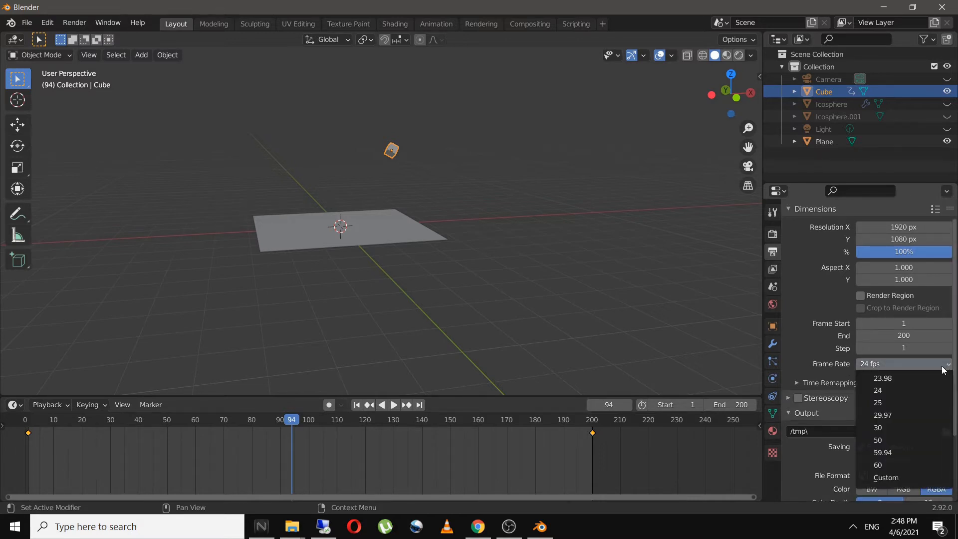
left_click(897, 466)
- Play the animation from frame 1 at the 60 fps setting to check the cube's speed, and stop playback
left_click(356, 405)
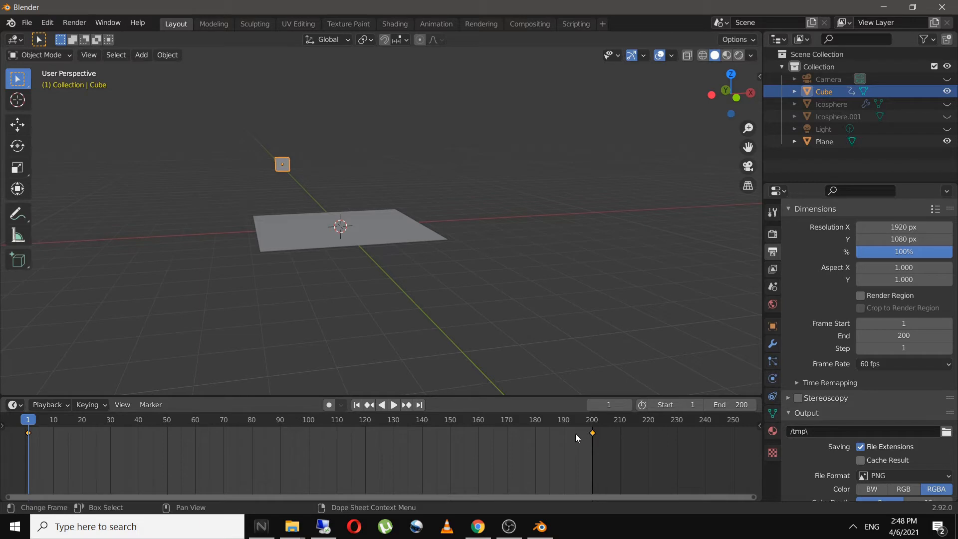
left_click(394, 405)
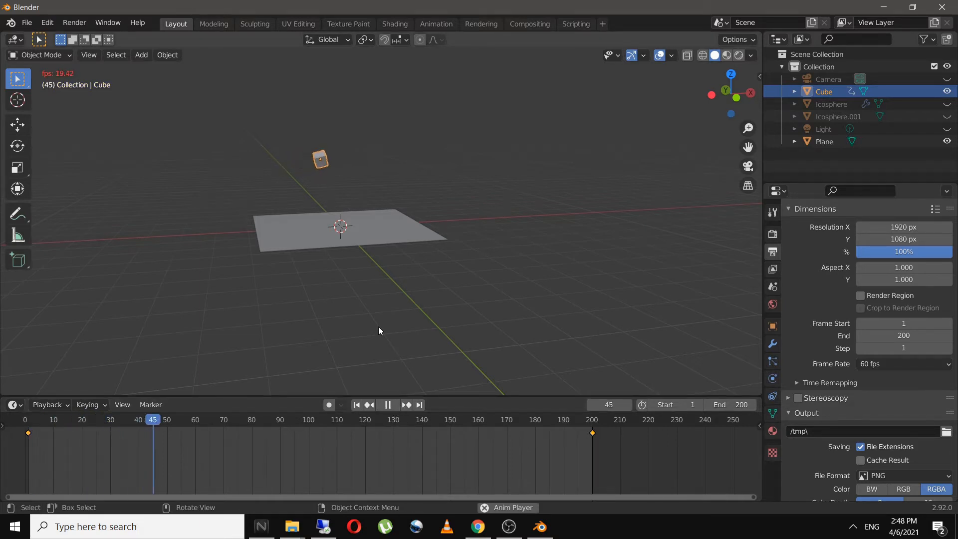
middle_click_drag(379, 326, 450, 210)
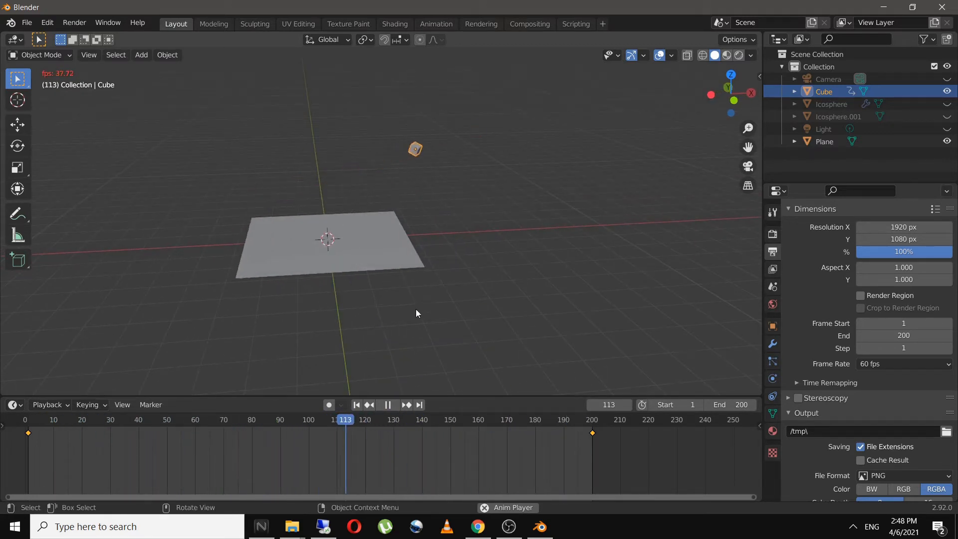
left_click(390, 406)
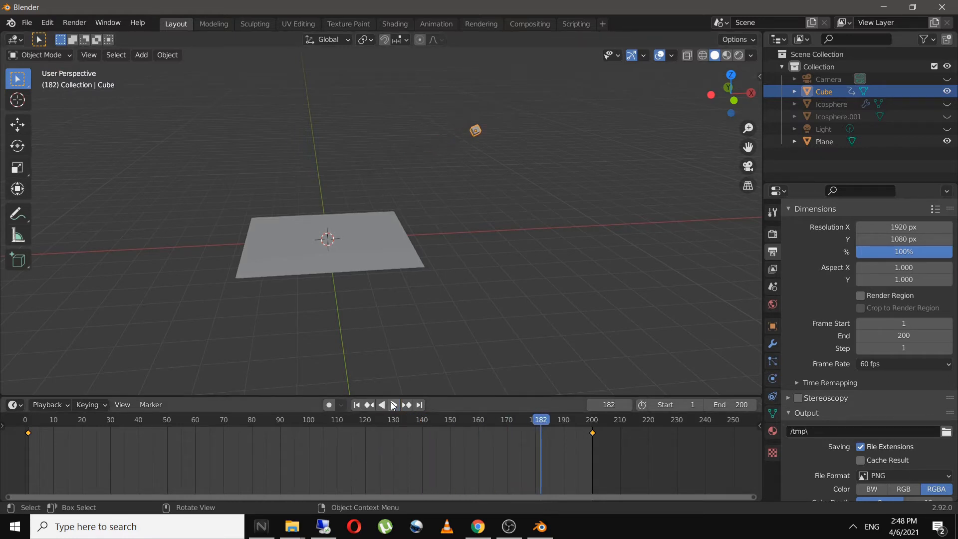
- Set the scene's frame rate to 24 fps
left_click(730, 405)
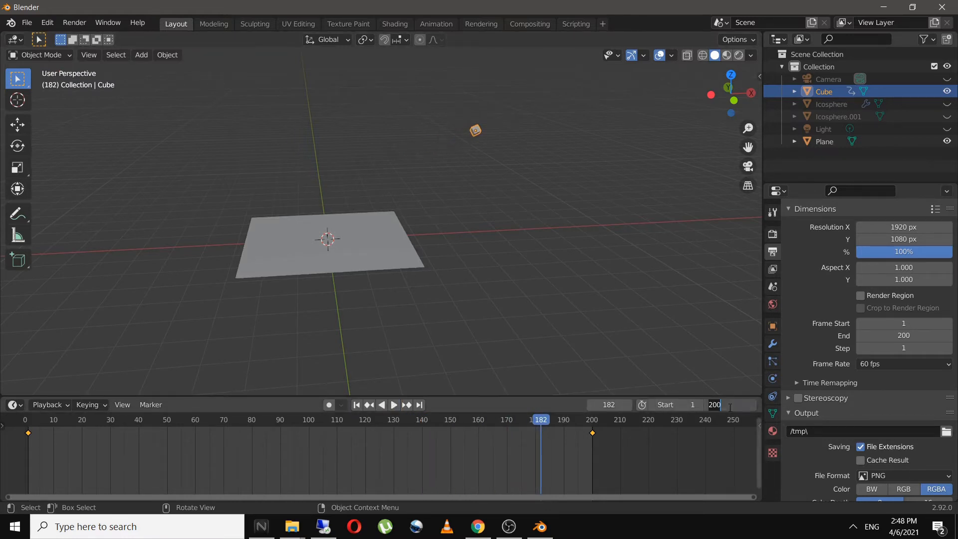
left_click(920, 336)
key("Return")
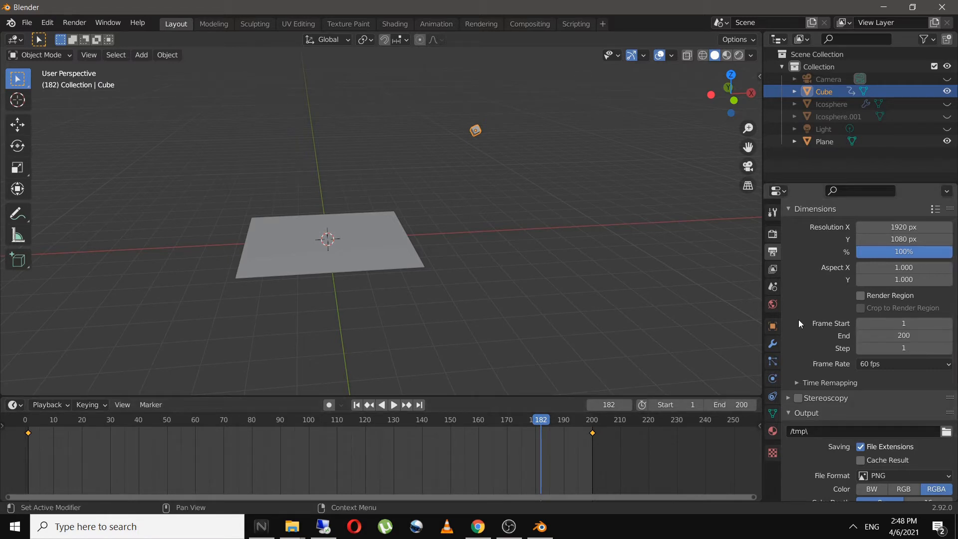
left_click(908, 362)
left_click(897, 391)
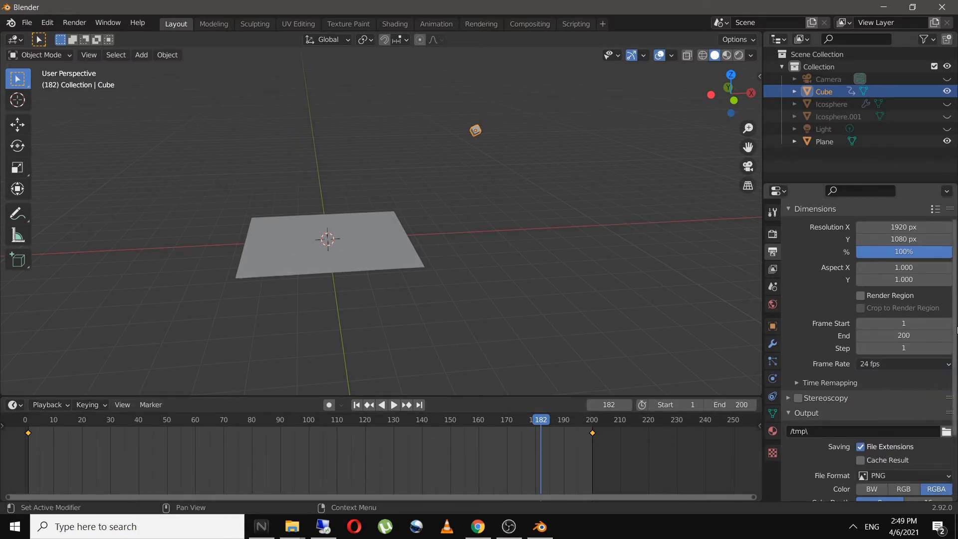
- Look at the render output folder chooser without changing the path, and keep PNG as the output file format
scroll(852, 393, "down", 4)
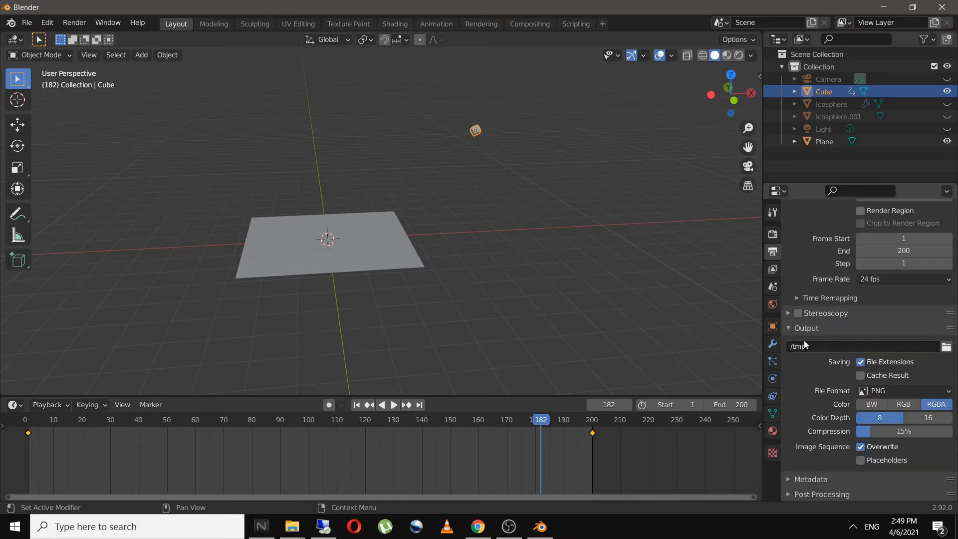
left_click(947, 346)
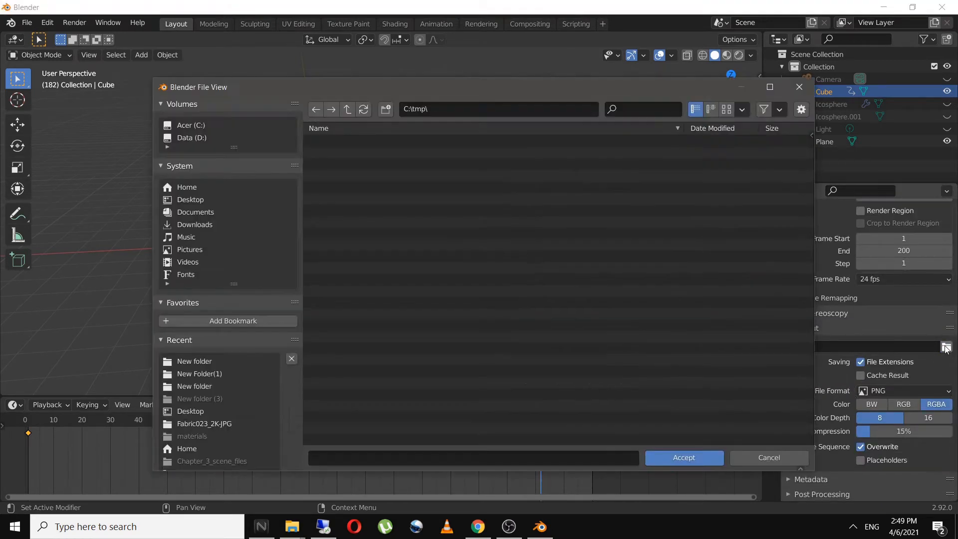
left_click(799, 88)
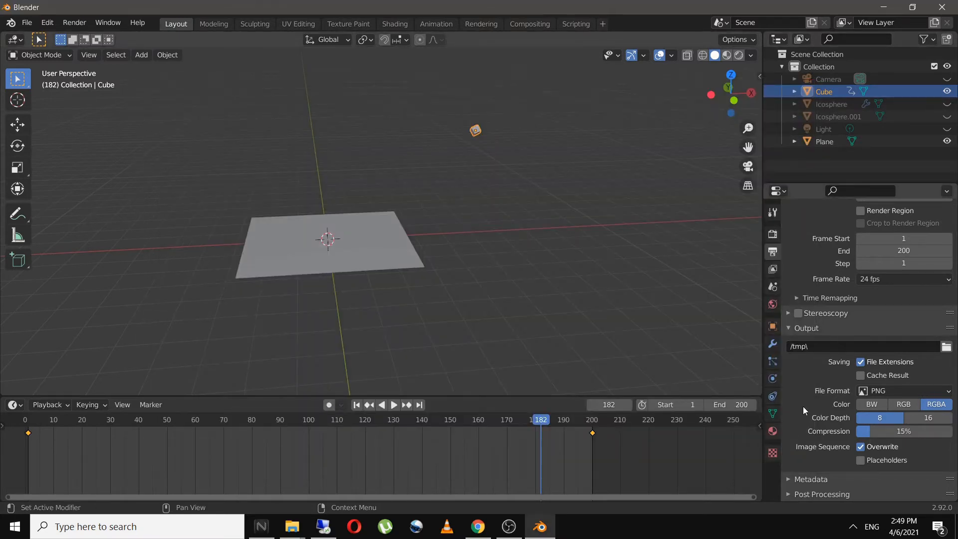
left_click(948, 393)
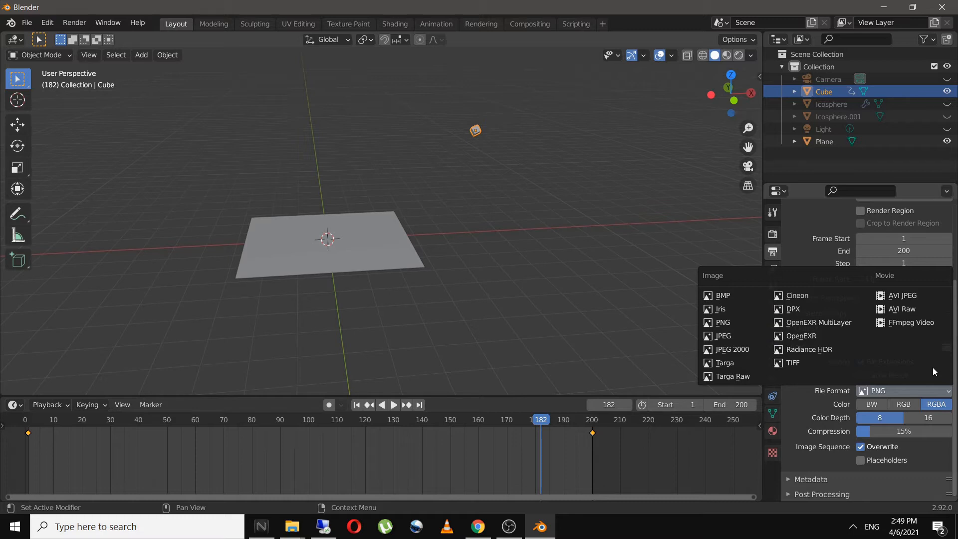
left_click(736, 327)
- Return to frame 1, preview the first frames of the cube's animation, and reset to the start
left_click(357, 405)
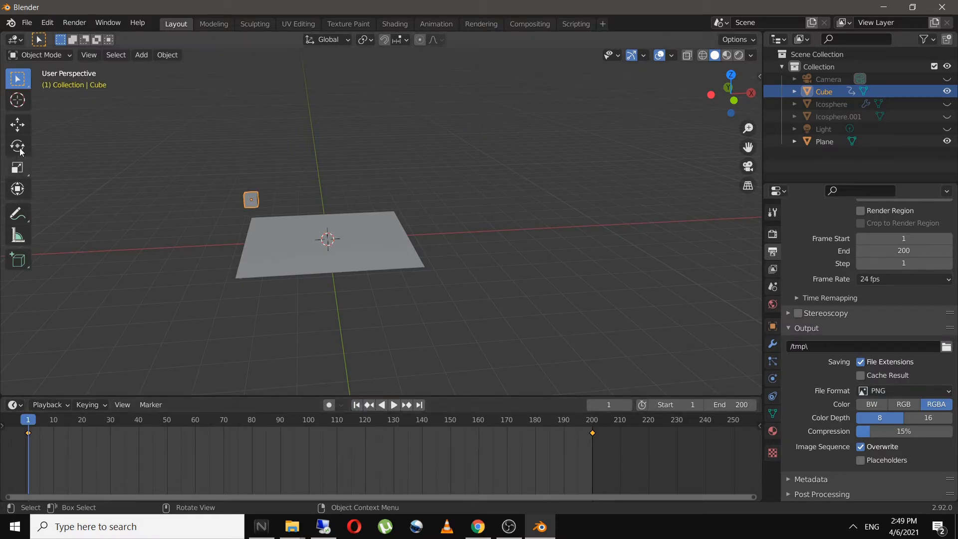
left_click(75, 23)
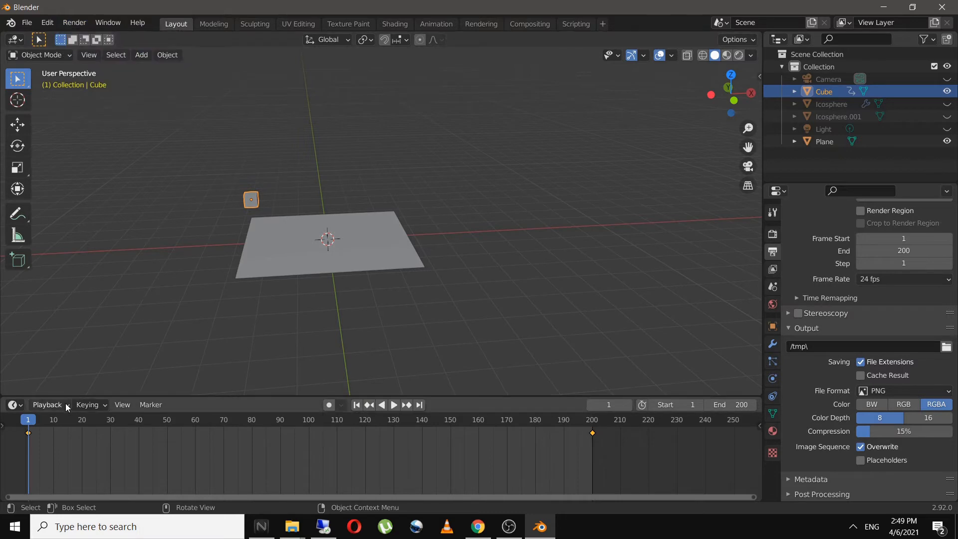
key("space")
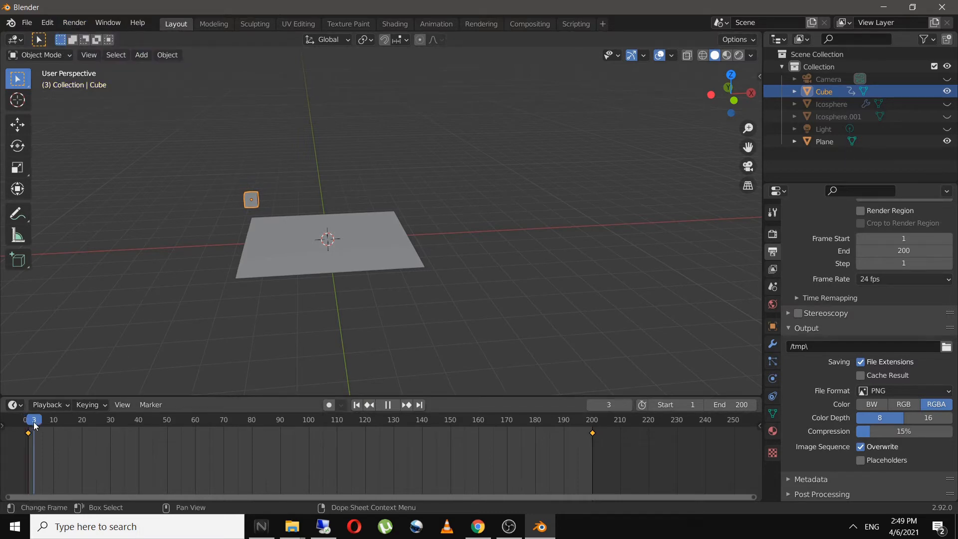
key("Escape")
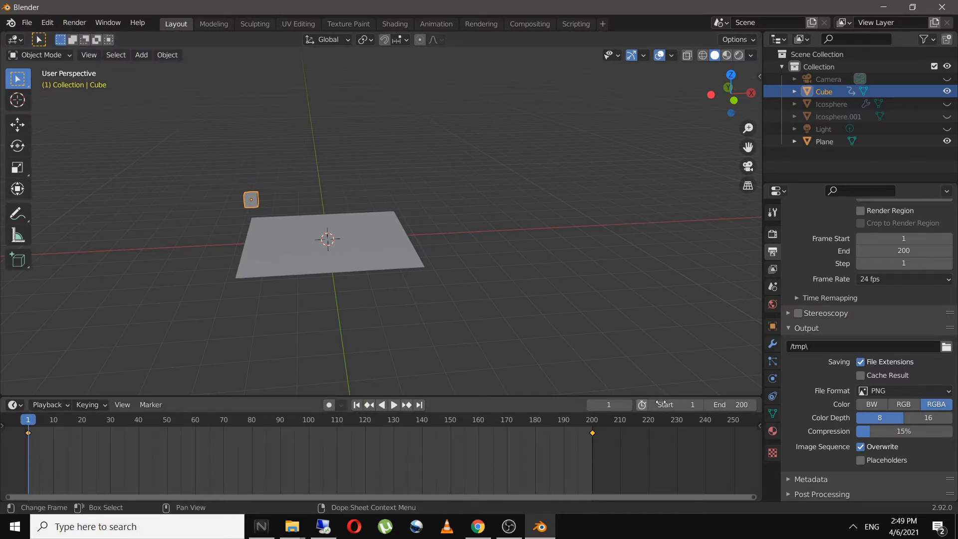
- Advance the timeline one frame at a time from frame 1 to frame 10
left_click(629, 404)
left_click(629, 404)
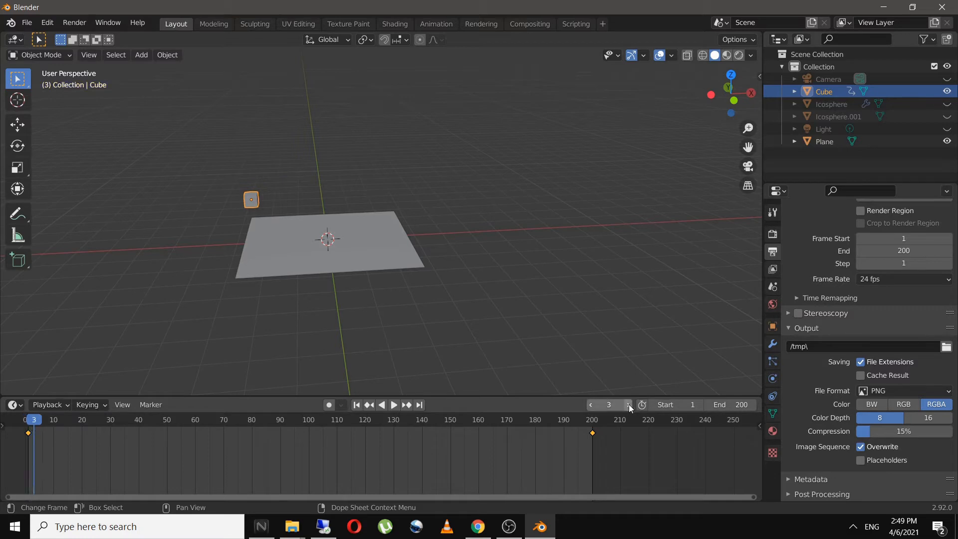
left_click(629, 405)
left_click(629, 404)
left_click(629, 404)
left_click(629, 404)
left_click(629, 405)
left_click(629, 404)
left_click(629, 405)
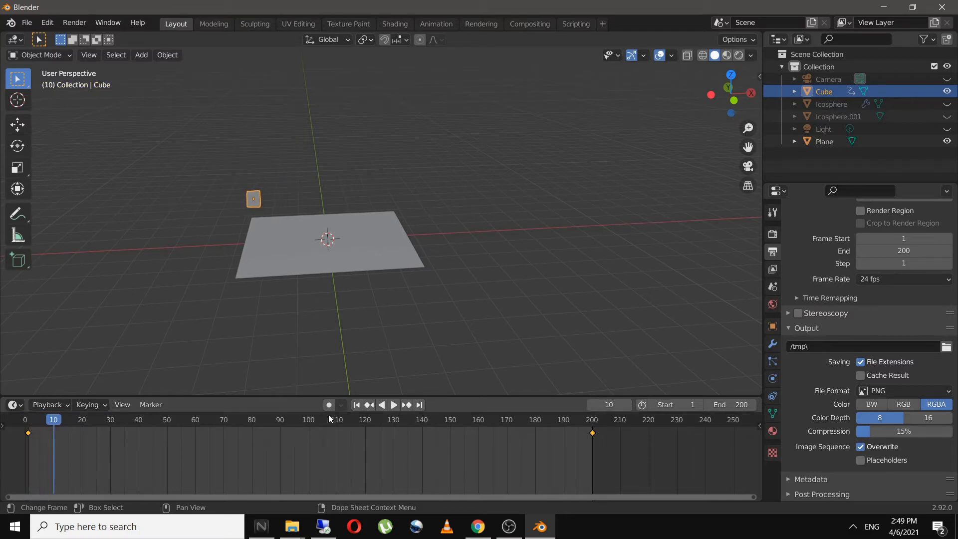
- Play the cube's animation to check its continuous movement, and stop playback
left_click(292, 418)
key("space")
key("space")
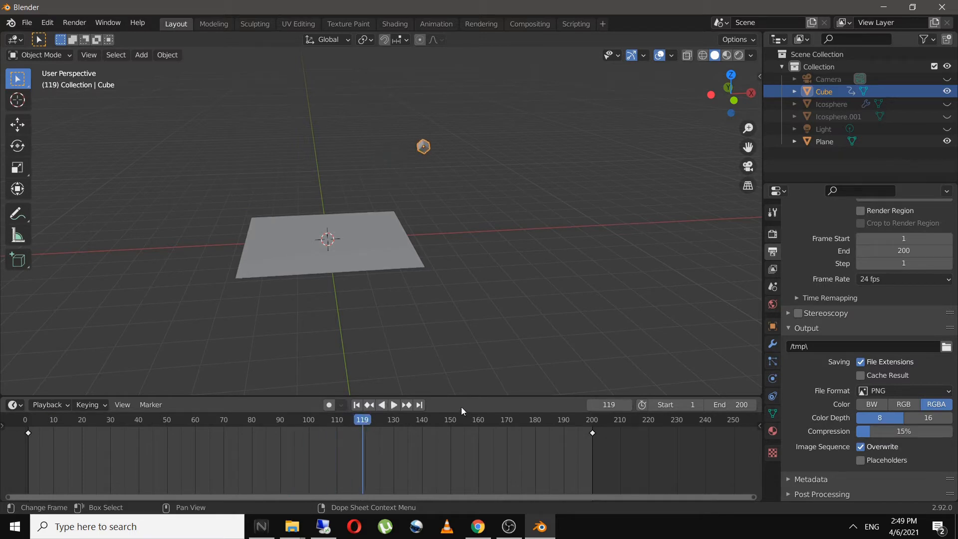
- Set the output file format to FFmpeg Video
left_click(900, 392)
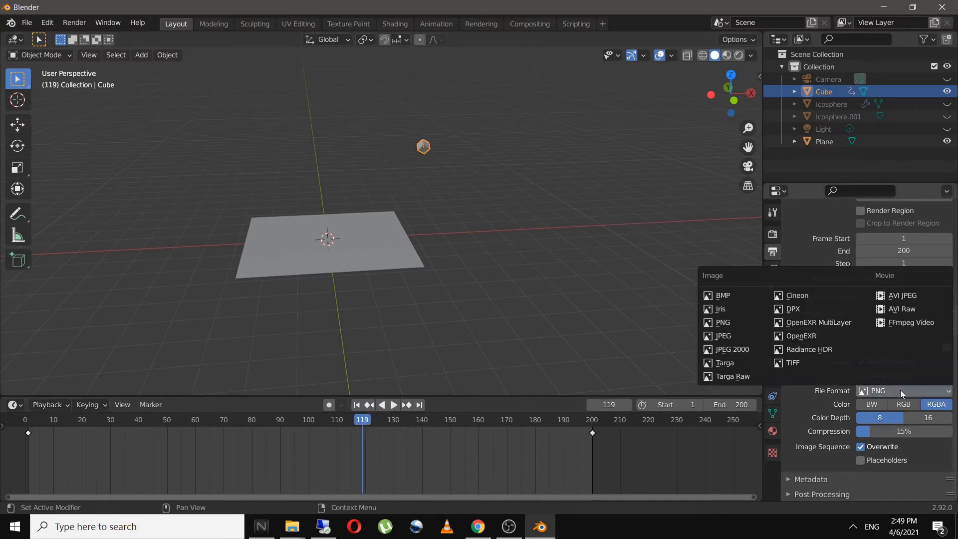
left_click(908, 321)
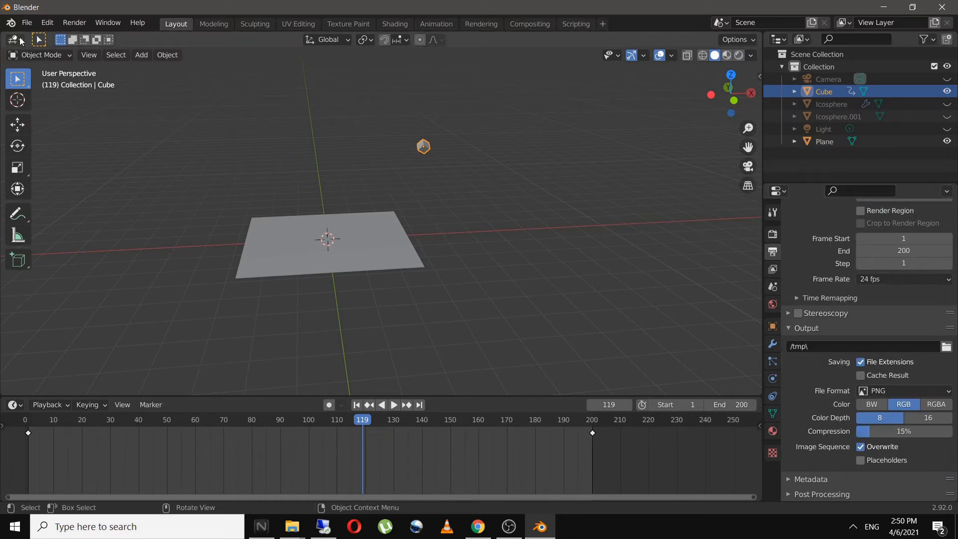
- View the Video Sequencer's option for adding an image sequence at frame 1, and return to the 3D Viewport
left_click(20, 40)
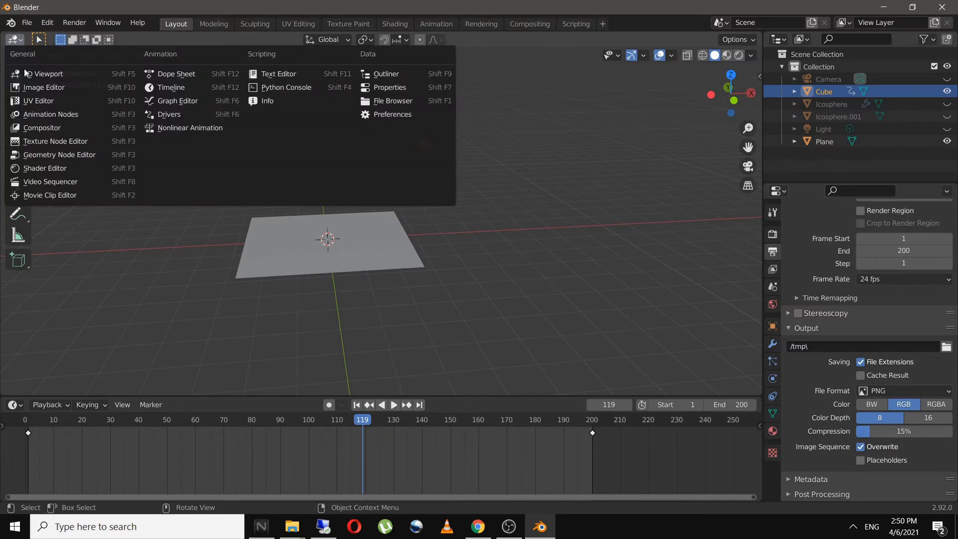
left_click(90, 183)
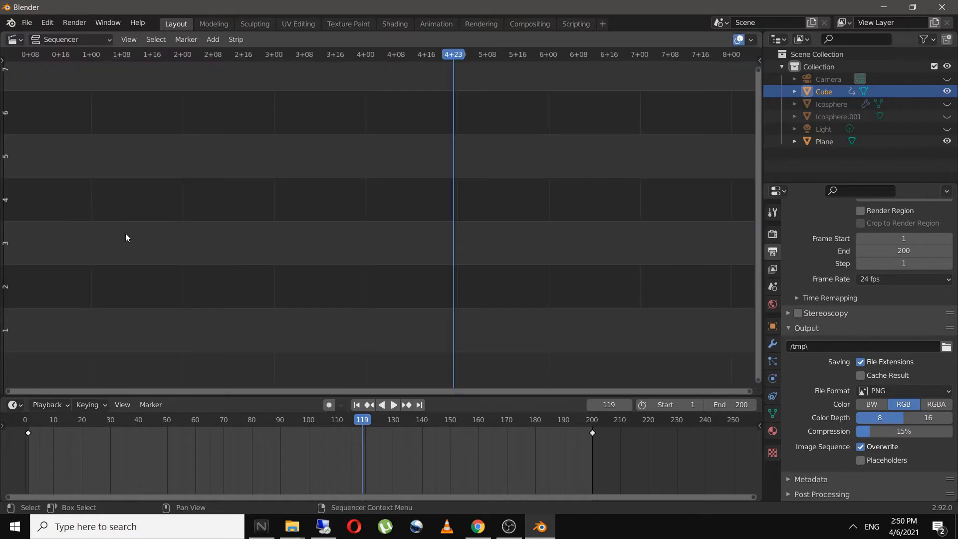
left_click(357, 405)
left_click(219, 39)
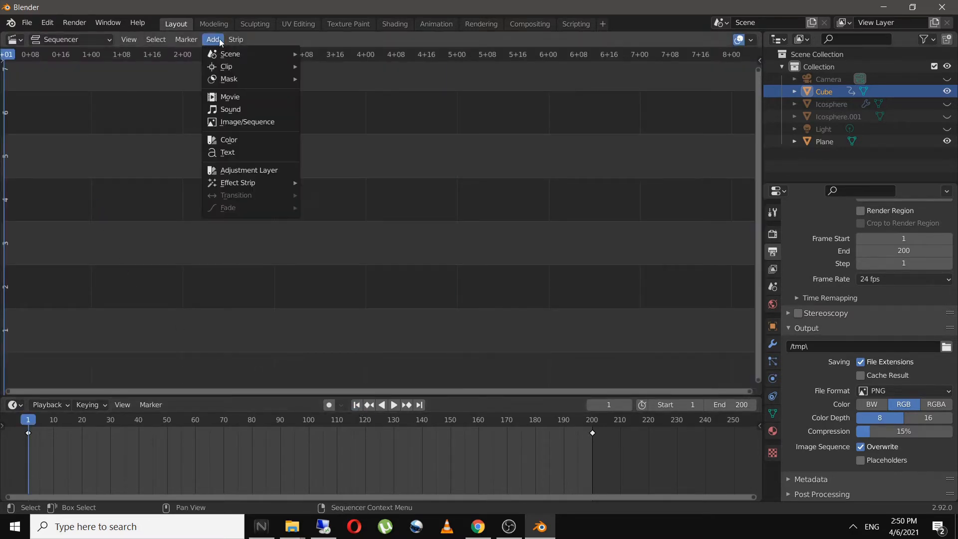
left_click(287, 122)
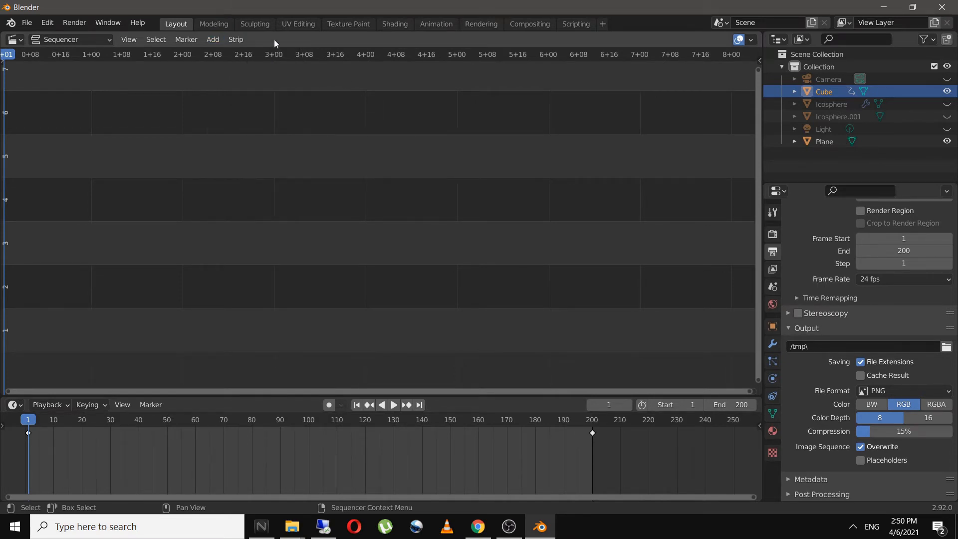
left_click(15, 41)
left_click(36, 76)
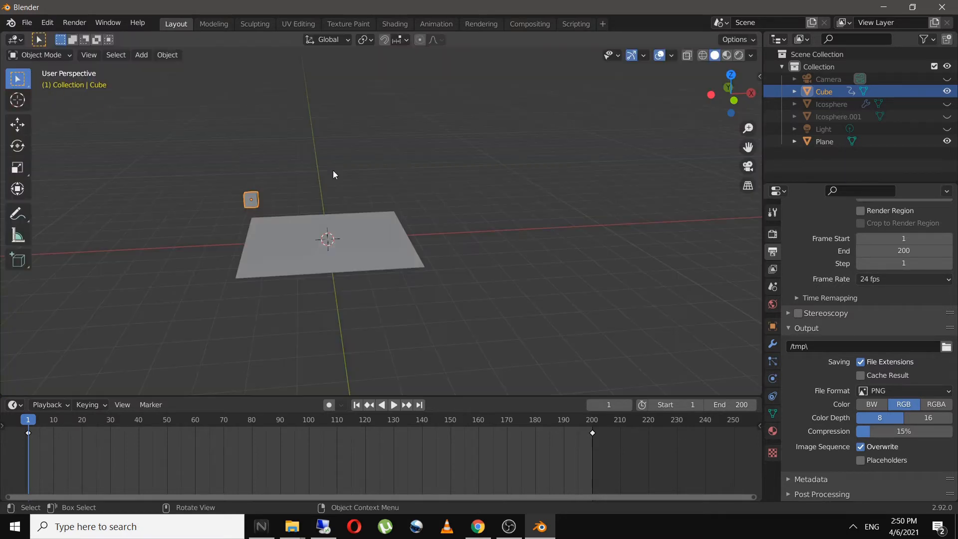
- Select the cube and the plane together and delete them from the scene
left_click_drag(233, 201, 395, 298)
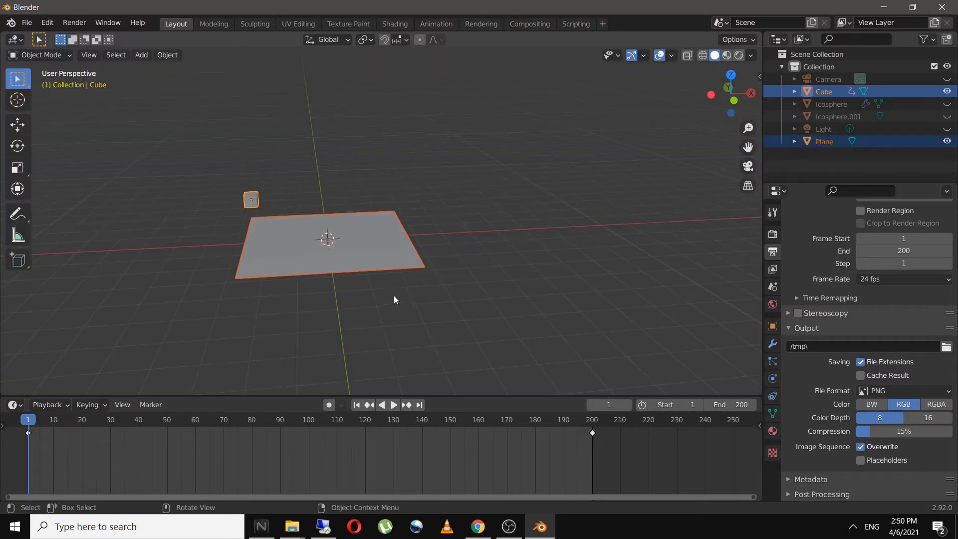
left_click_drag(190, 182, 376, 296)
key("Delete")
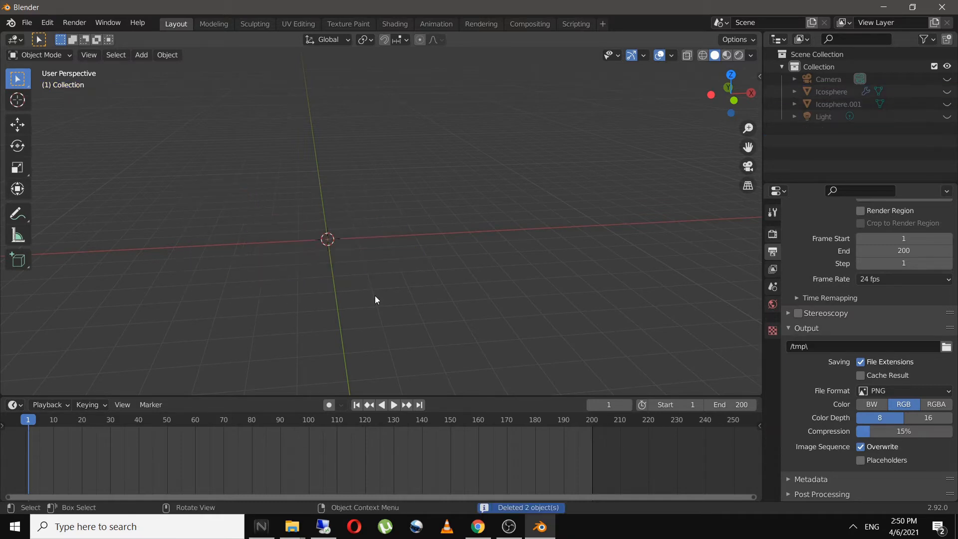
- Unhide the camera and both icospheres, and select the icosphere at the origin
left_click_drag(948, 103, 948, 79)
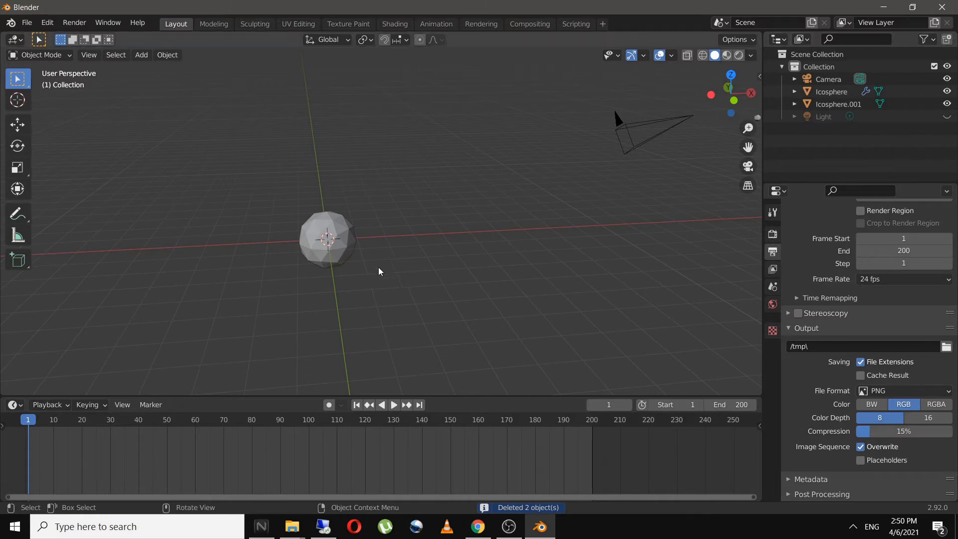
left_click(338, 256)
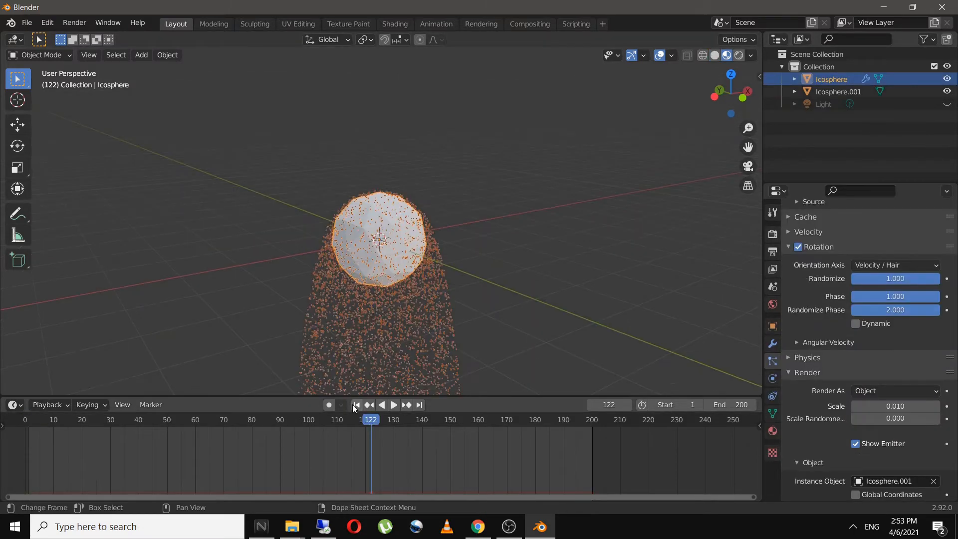
- Play the icosphere's particle simulation from the start, examine the falling particles from another angle, and pause
key("Escape")
key("space")
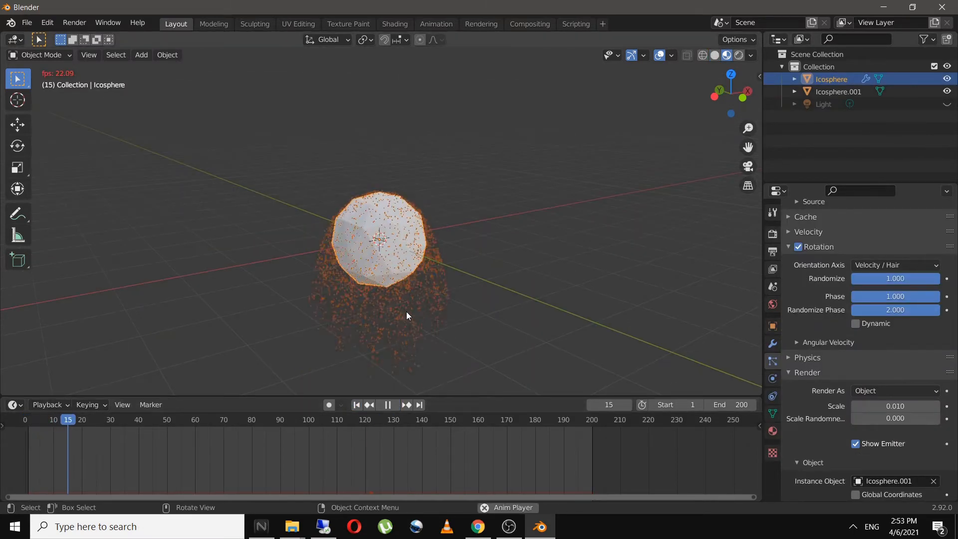
middle_click_drag(382, 320, 512, 292)
left_click(388, 405)
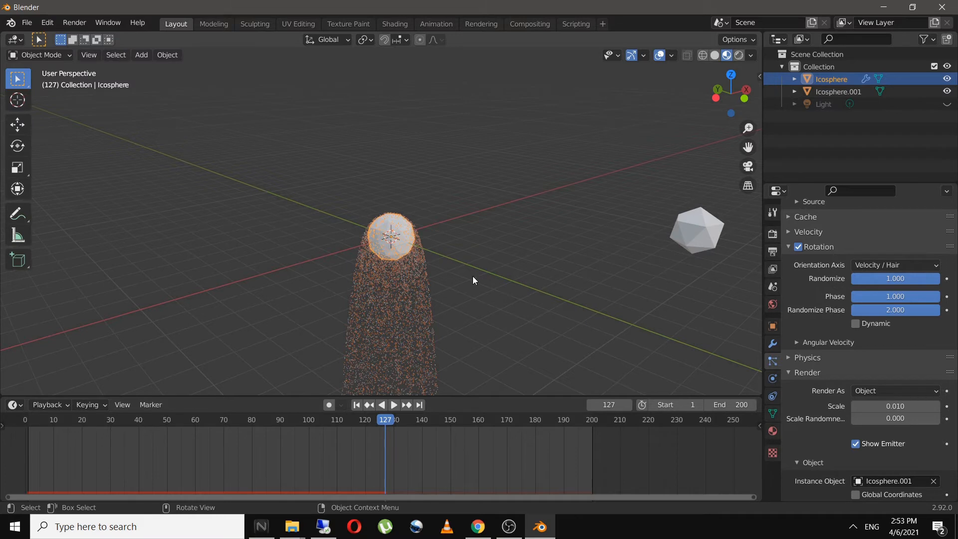
- Add a Harmonic force field at the world origin and scale it uniformly by 7
scroll(589, 286, "down", 2)
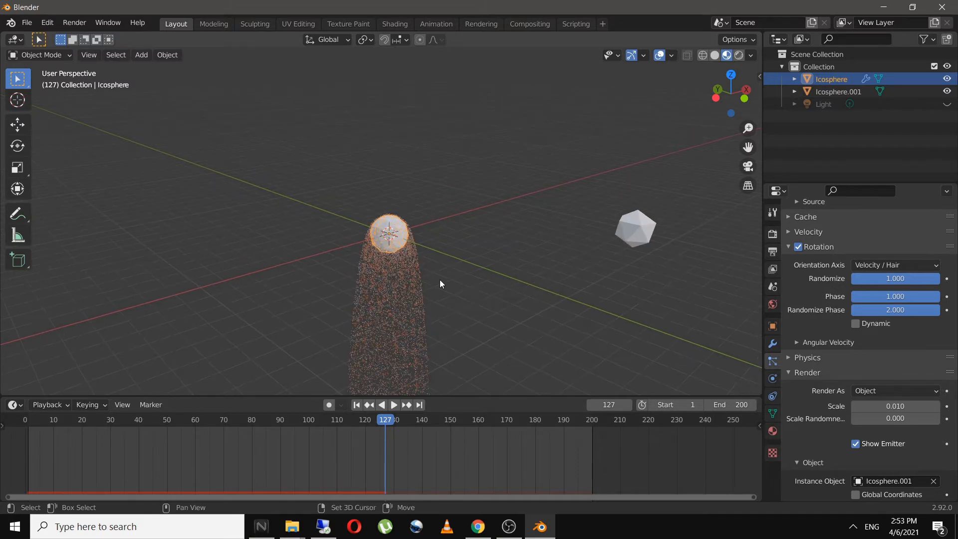
key("shift+a")
mouse_move(439, 277)
mouse_move(419, 482)
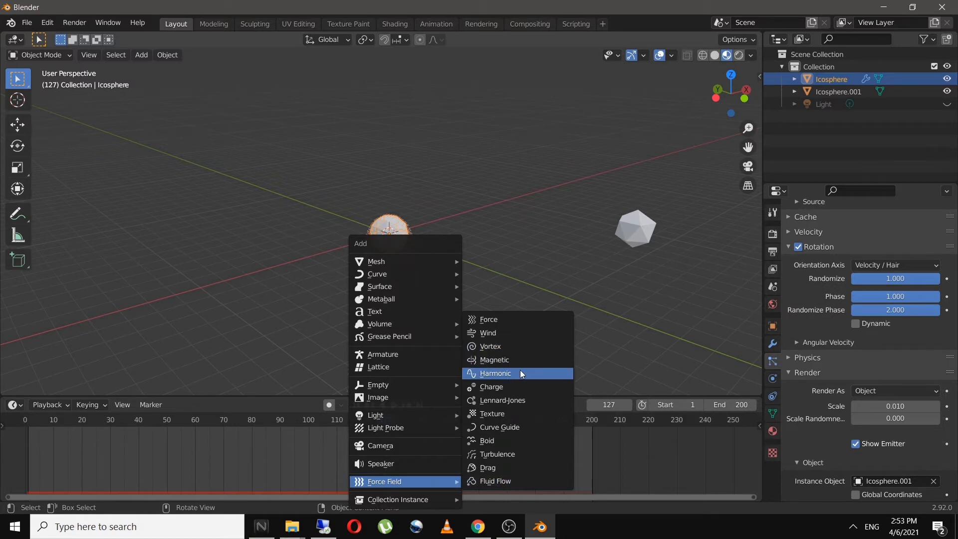
left_click(536, 374)
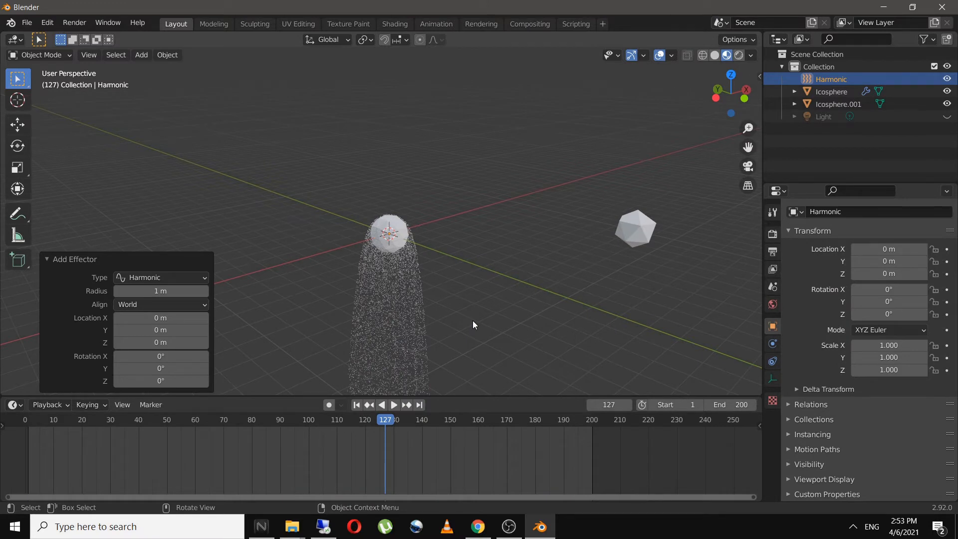
type("s7")
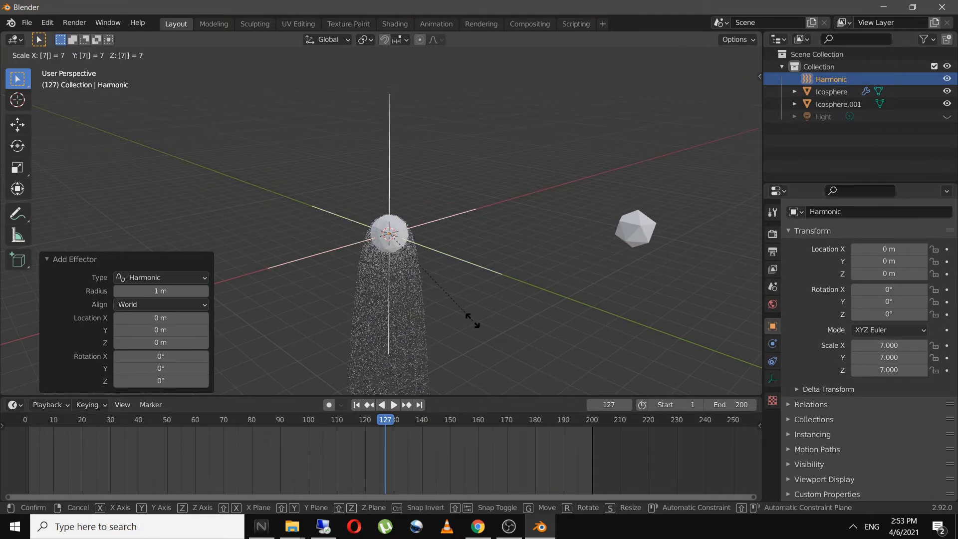
key("Return")
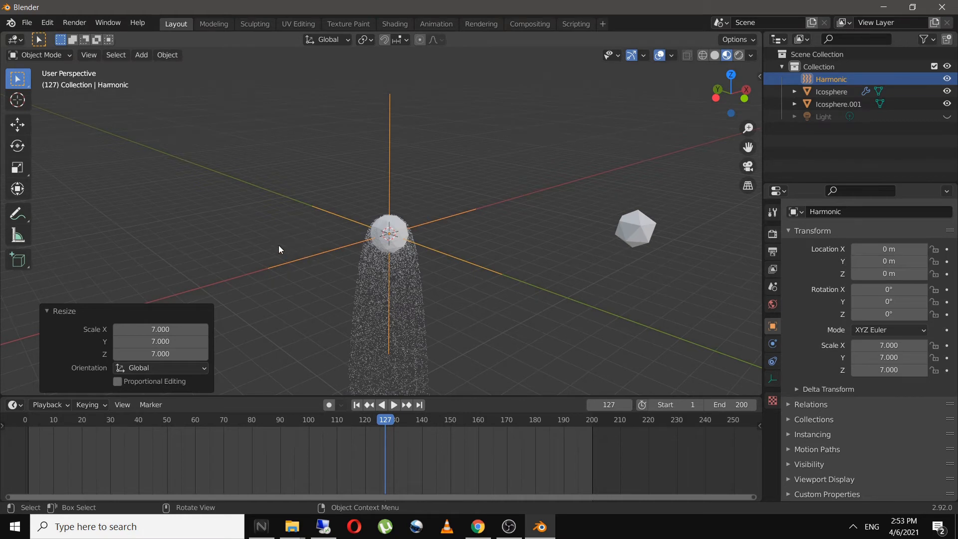
- Play the simulation from frame 1 to examine the Harmonic field's effect on the particles, and reset to frame 1
left_click(229, 247)
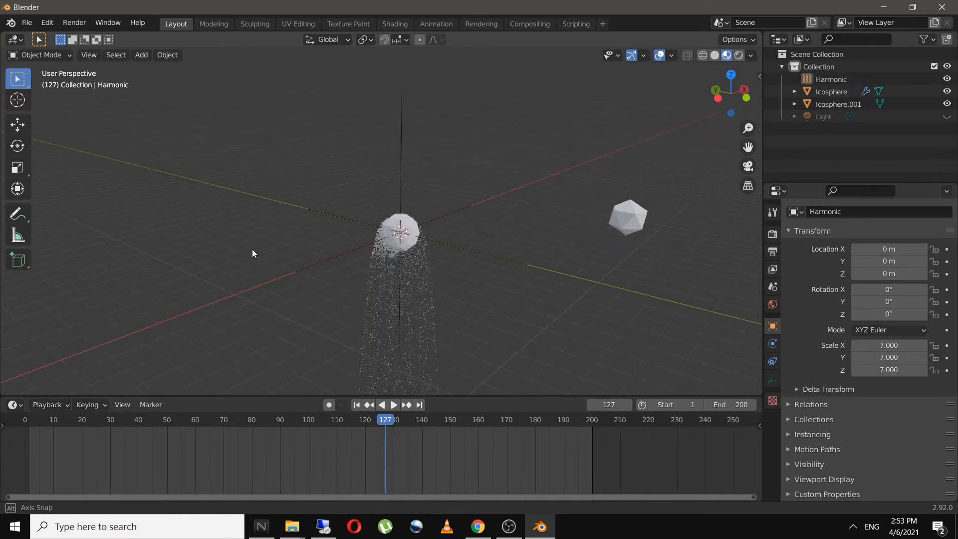
left_click(356, 405)
left_click(395, 405)
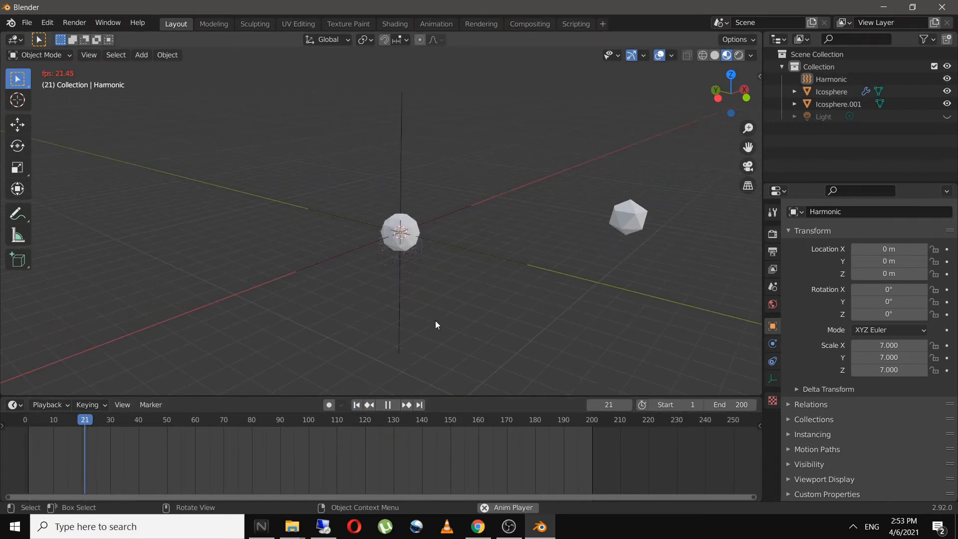
middle_click_drag(435, 320, 379, 276)
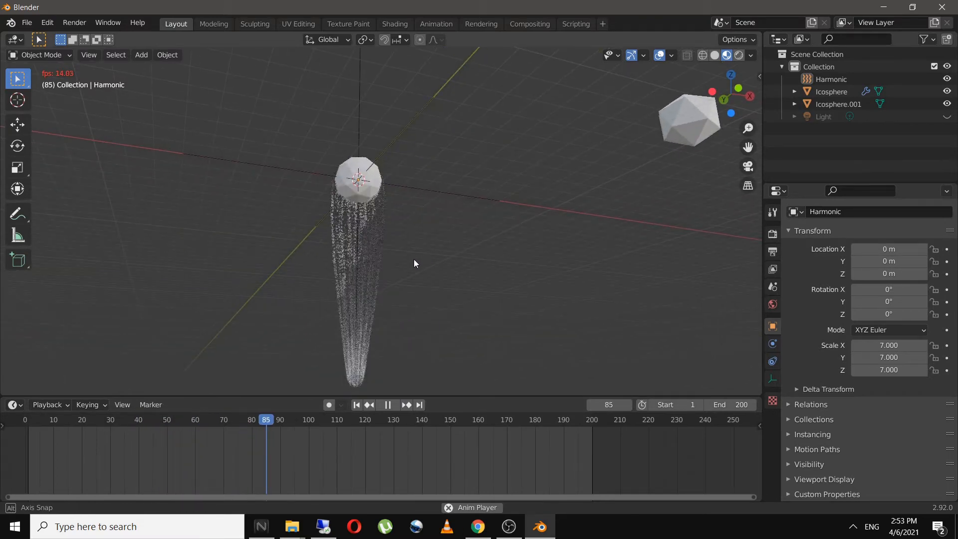
middle_click_drag(414, 259, 486, 320)
scroll(484, 319, "down", 1)
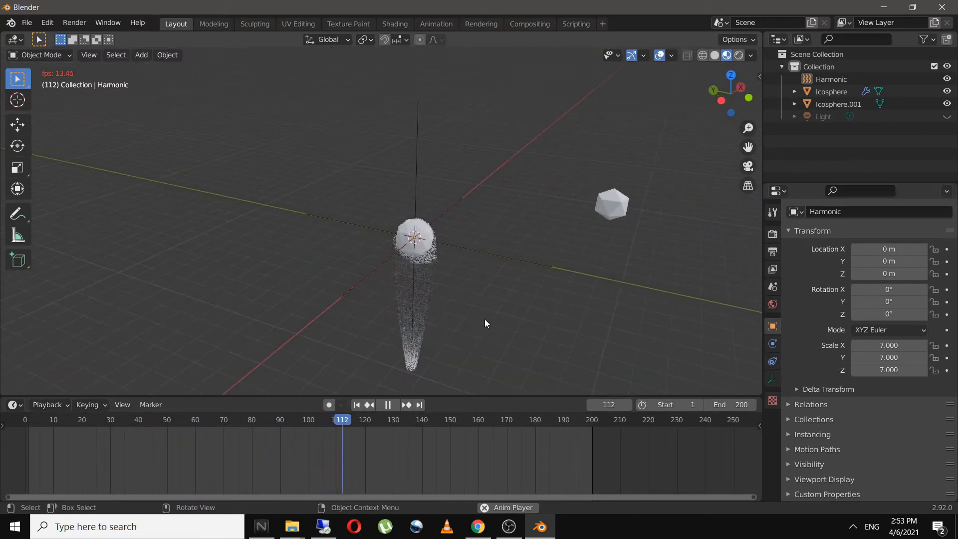
middle_click_drag(433, 287, 374, 250, "shift")
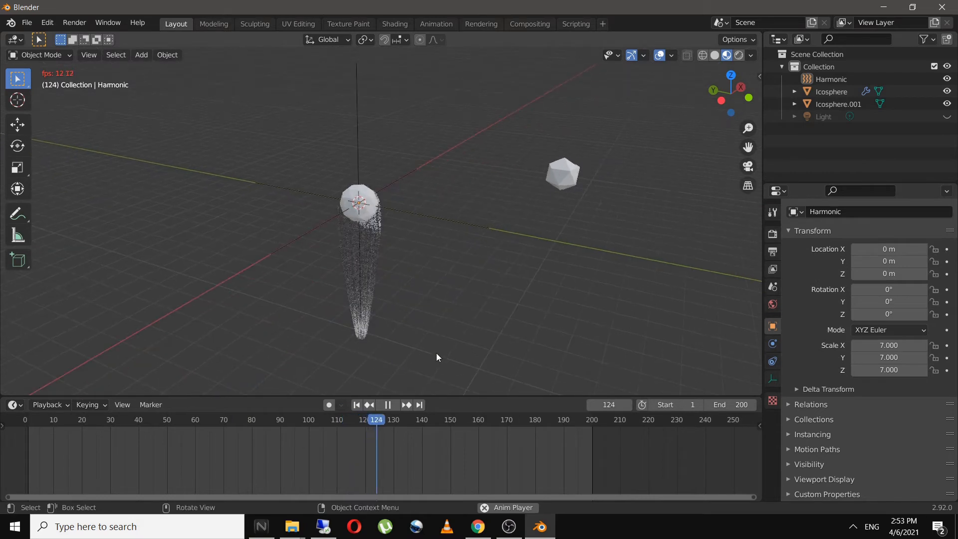
left_click(389, 405)
left_click(356, 406)
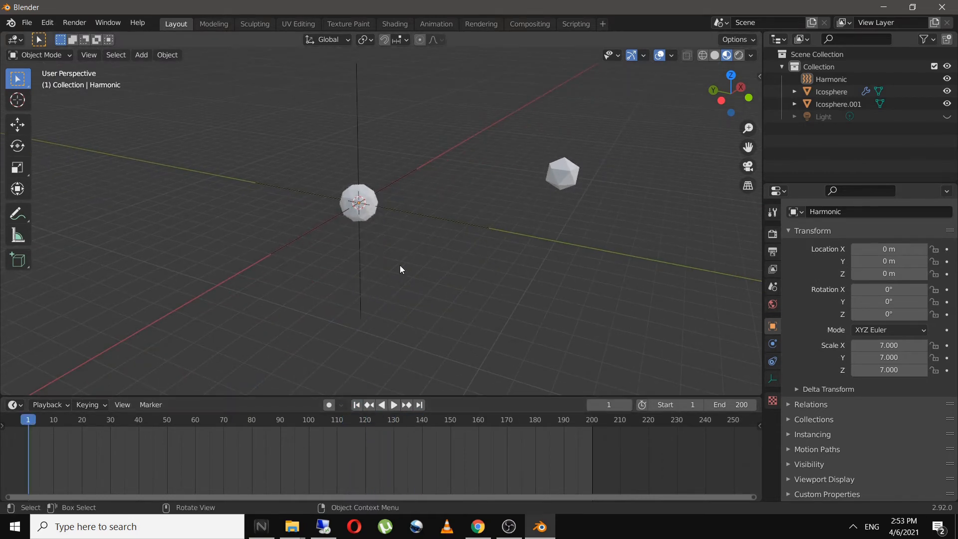
- Set the Harmonic force field's strength to 50
scroll(400, 265, "up", 1)
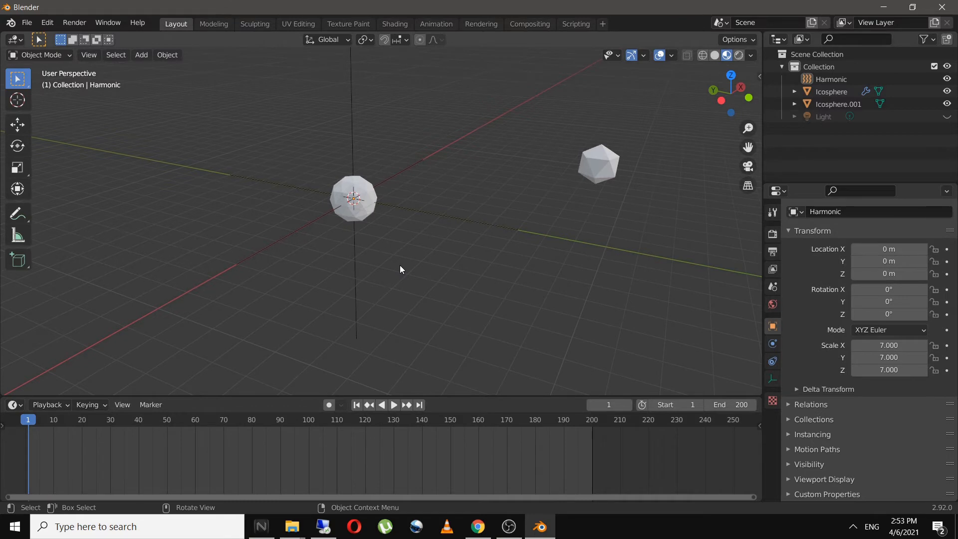
left_click(776, 362)
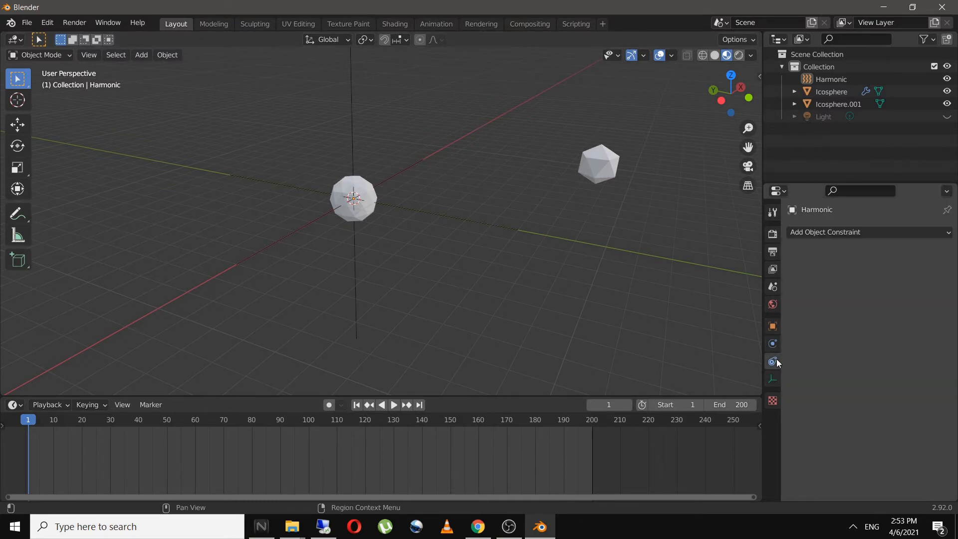
left_click(778, 346)
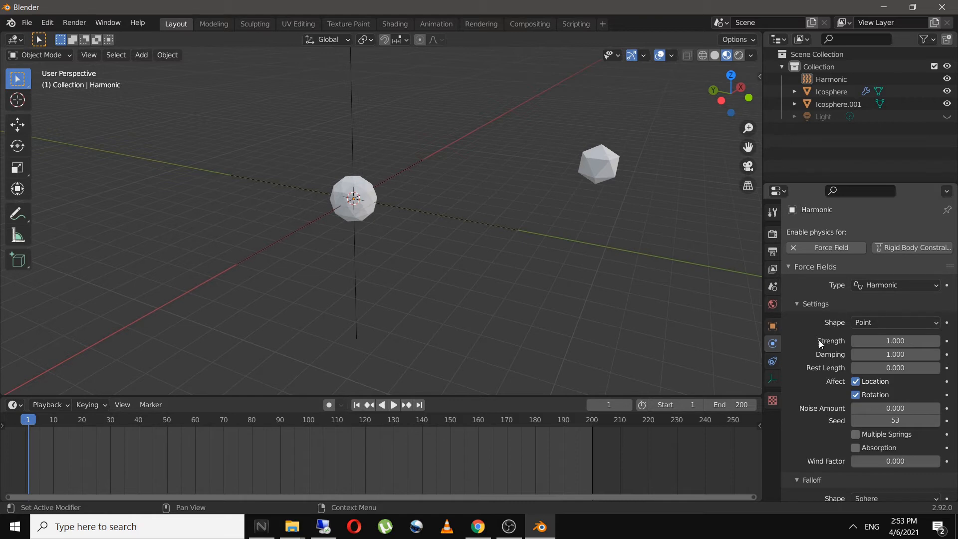
left_click(903, 341)
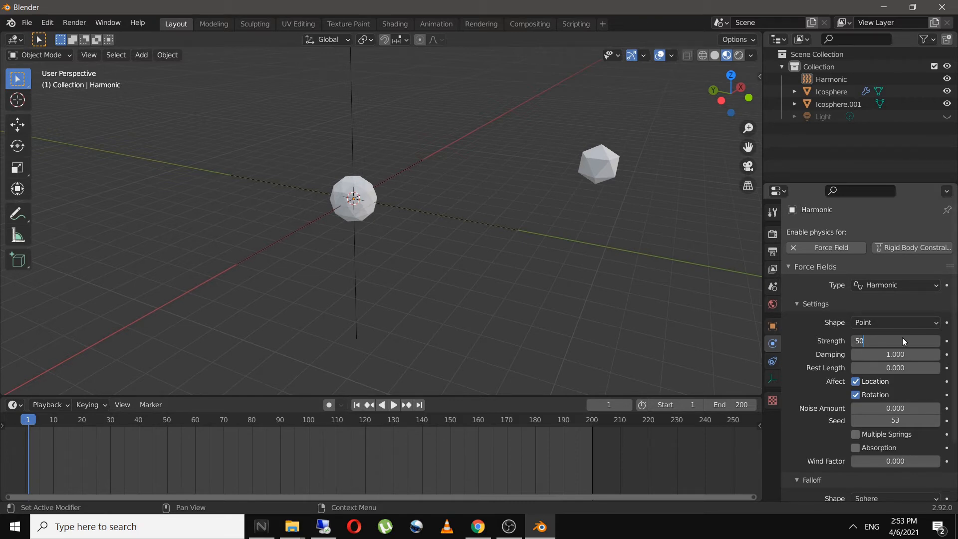
type("50")
key("Return")
- Play the simulation to examine the stronger Harmonic field from another angle, and pause
left_click(394, 405)
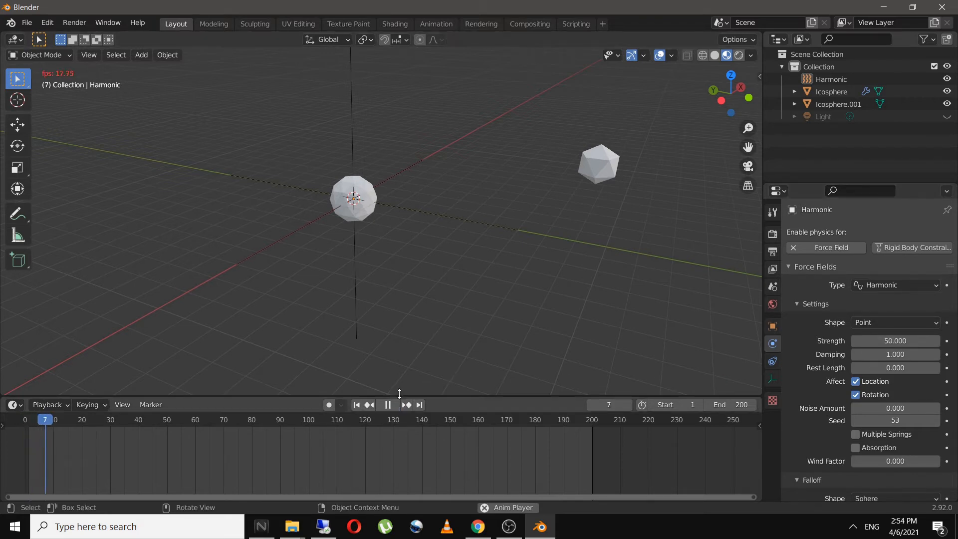
middle_click_drag(417, 336, 395, 405)
left_click(385, 403)
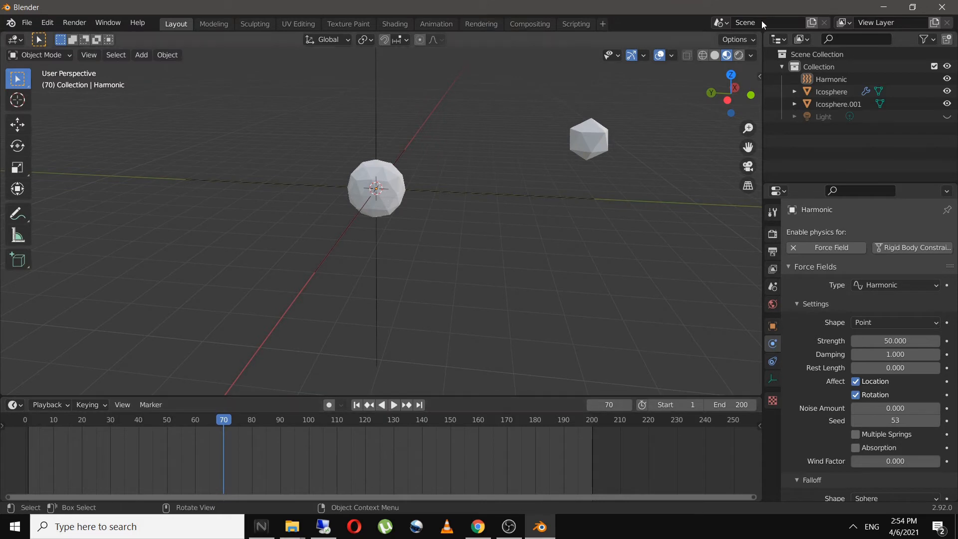
- Switch the viewport to Solid shading, replay the simulation from frame 1 to examine the particles up close, and reset to frame 1
left_click(714, 55)
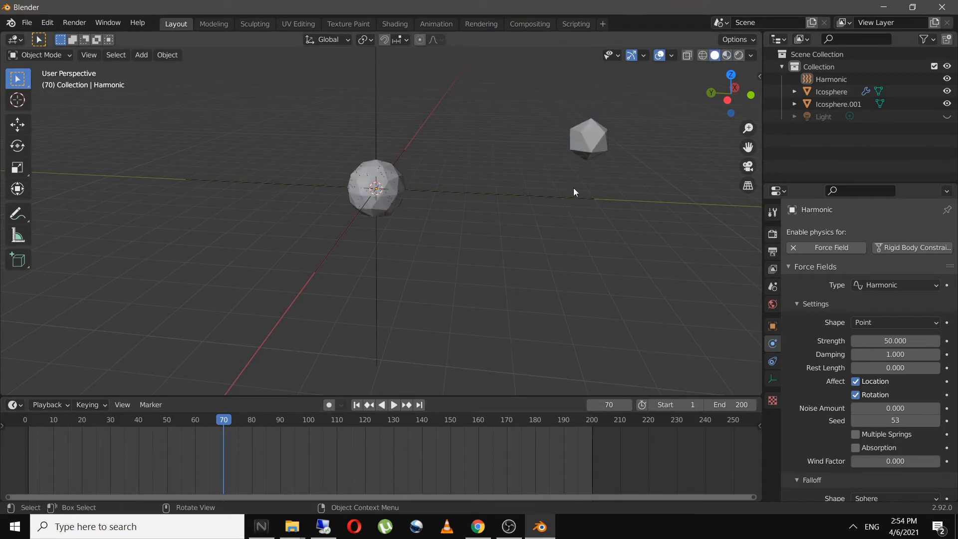
left_click(357, 405)
left_click(395, 405)
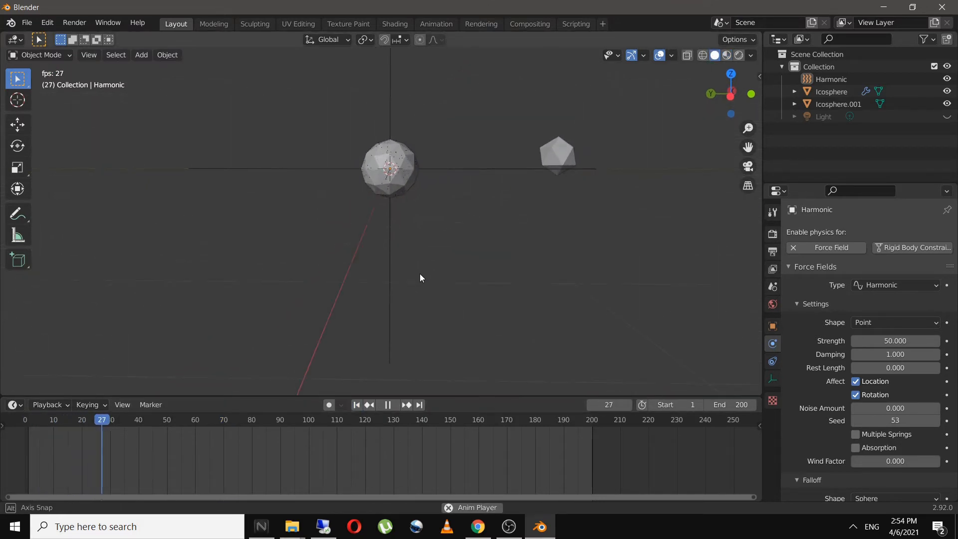
mouse_move(420, 274)
middle_mouse_down()
mouse_move(435, 243)
mouse_move(432, 262)
middle_mouse_up()
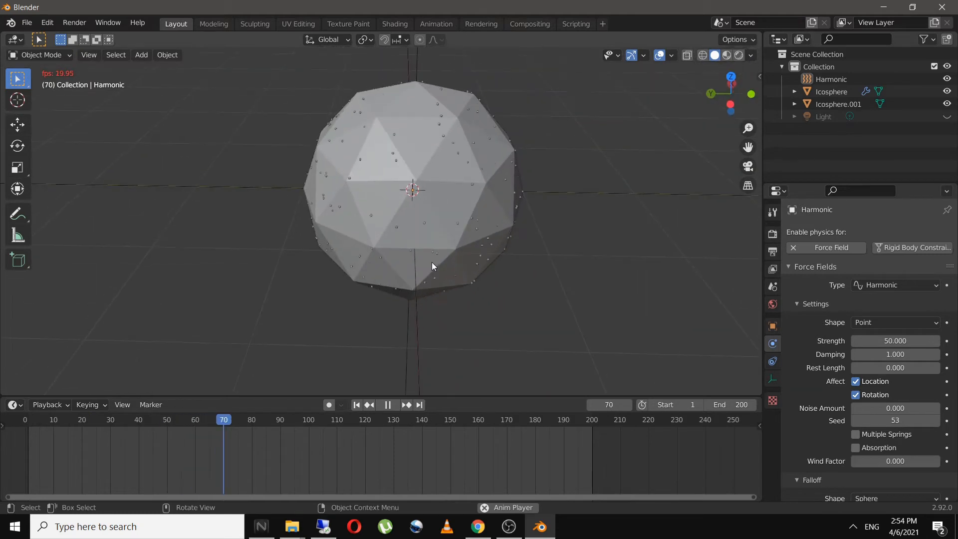
left_click(388, 405)
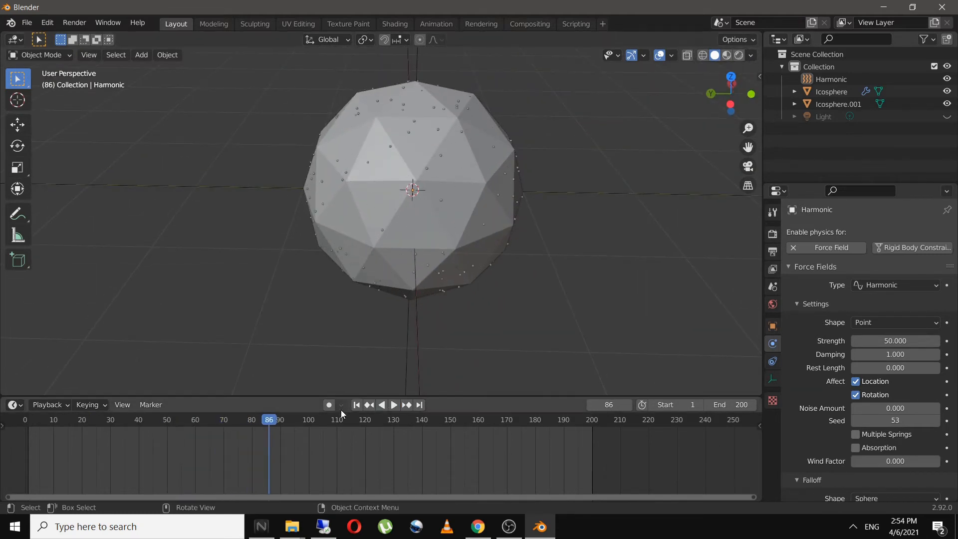
left_click(356, 405)
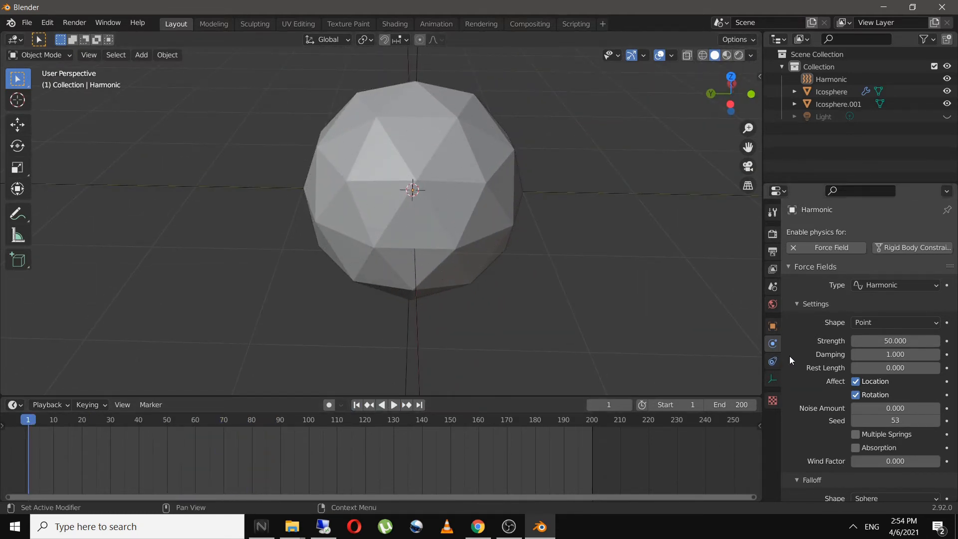
- Set the Harmonic field's shape to Line and play the simulation to examine its effect in Material Preview shading, and pause
left_click(913, 323)
left_click(897, 352)
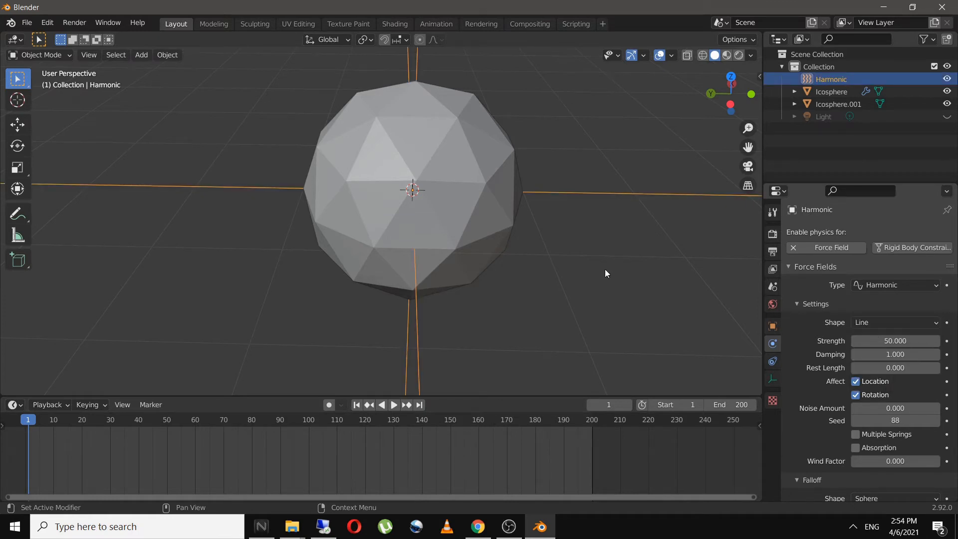
scroll(381, 246, "down", 8)
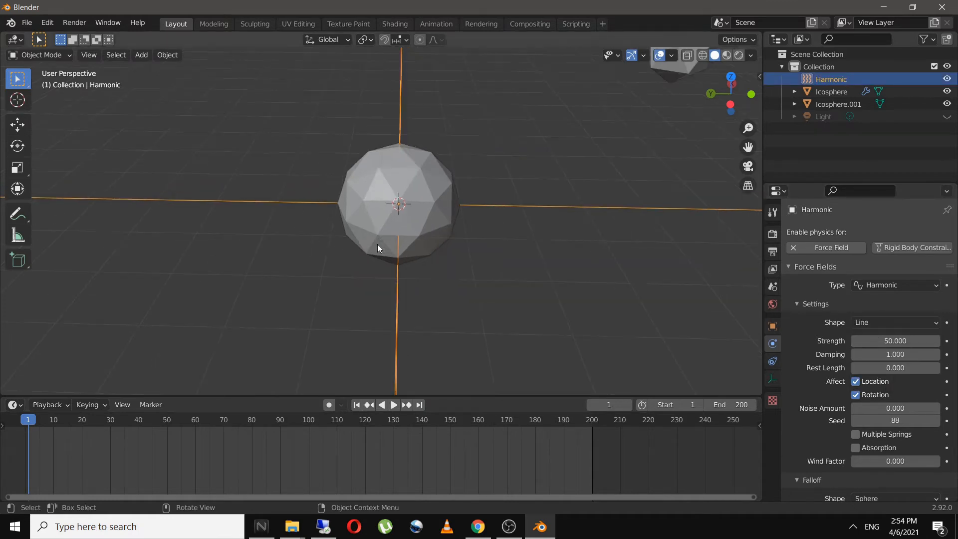
left_click(394, 405)
middle_click_drag(393, 298, 425, 257)
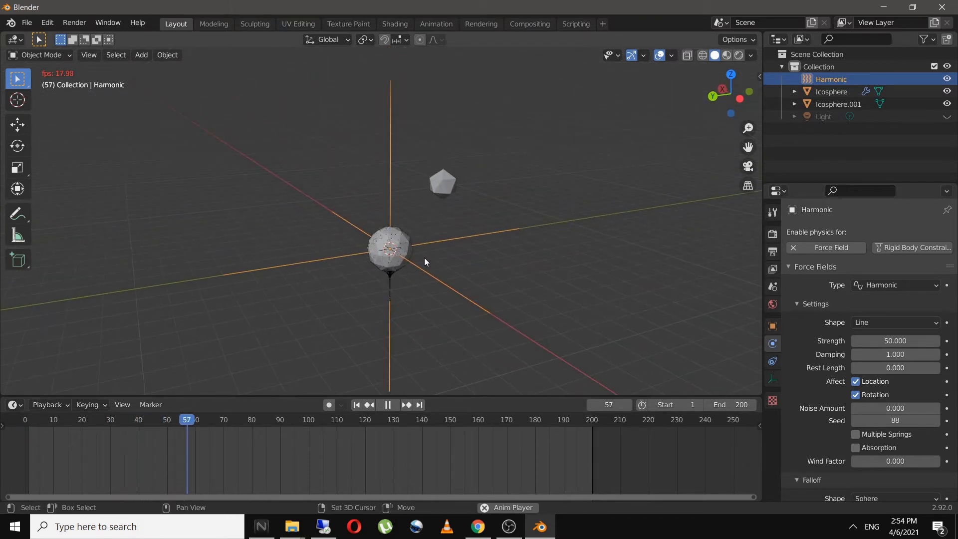
left_click(727, 55)
scroll(440, 252, "up", 2)
middle_click_drag(439, 228, 424, 259)
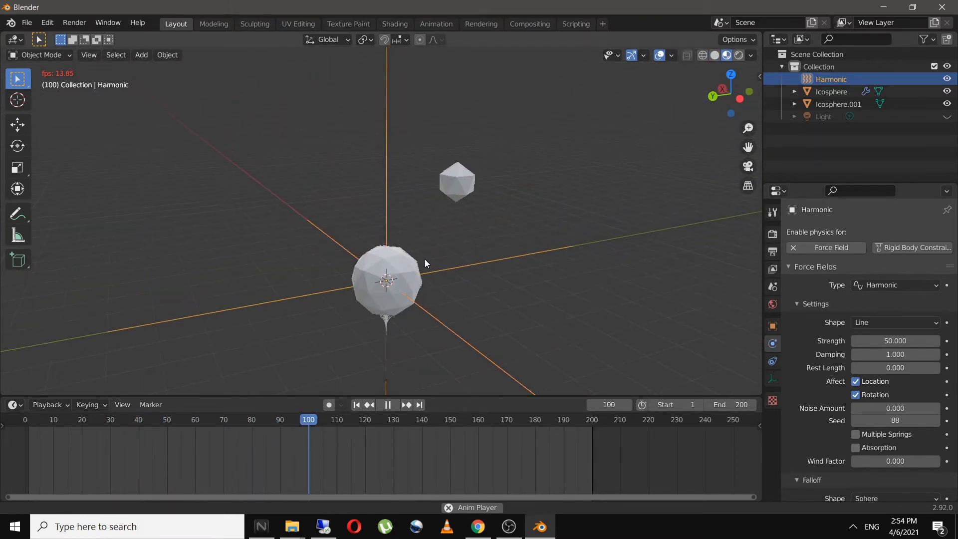
key("space")
scroll(417, 285, "up", 4)
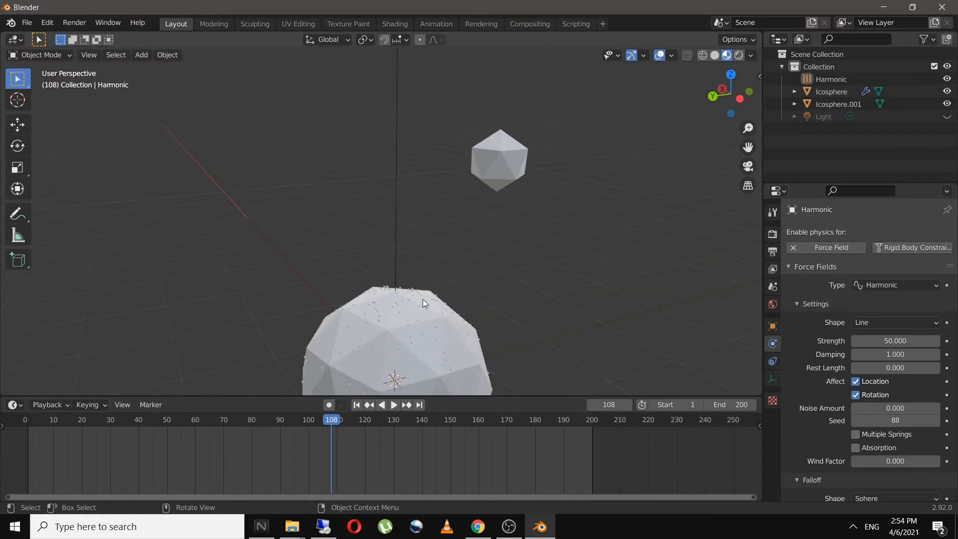
- Select the separate icosphere away from the origin and scale it up uniformly by about 2.15
left_click(423, 302)
mouse_move(436, 298)
middle_mouse_down()
mouse_move(457, 289)
mouse_move(424, 287)
middle_mouse_up()
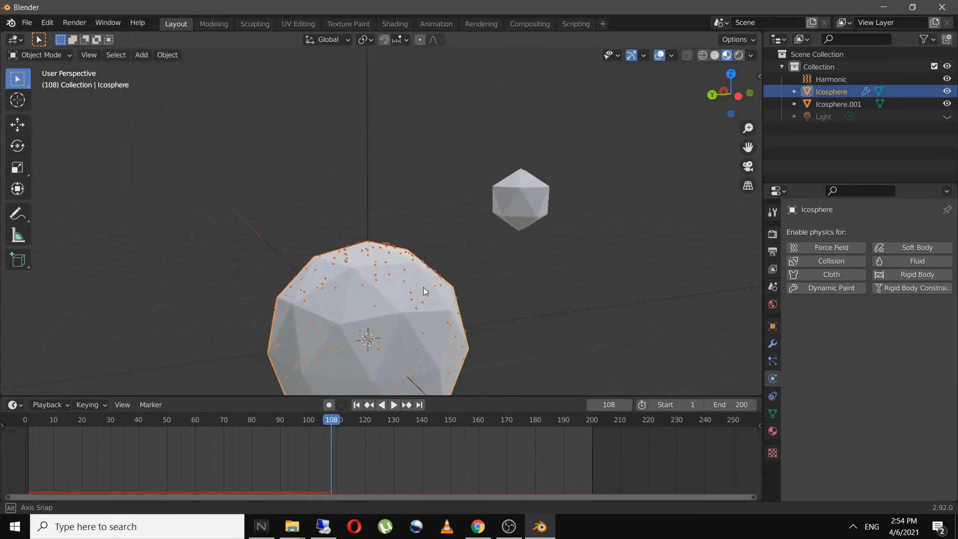
left_click(548, 211)
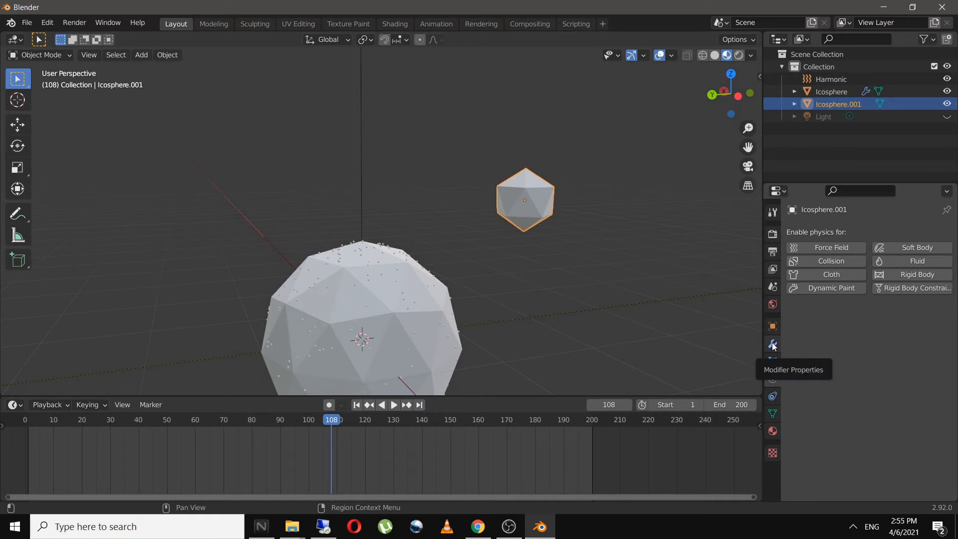
key("s")
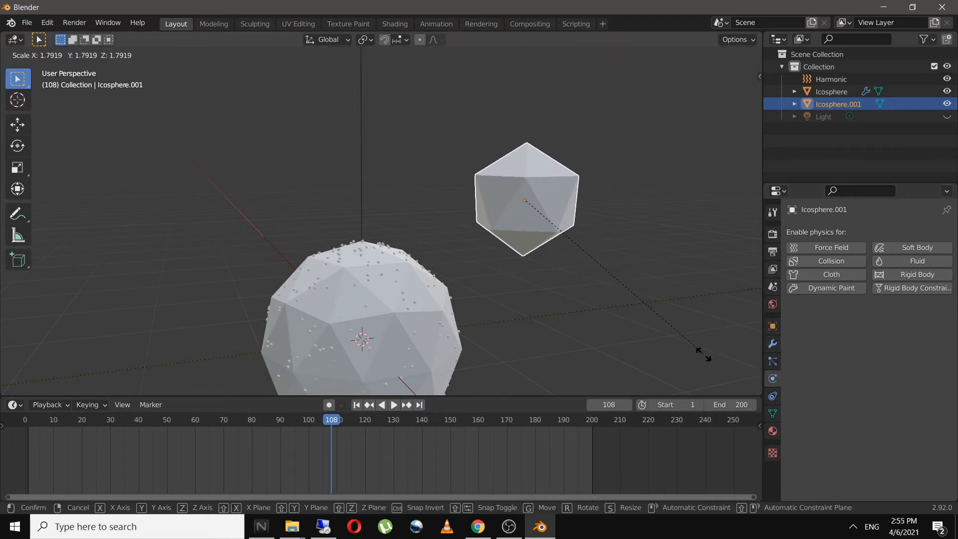
left_click(742, 384)
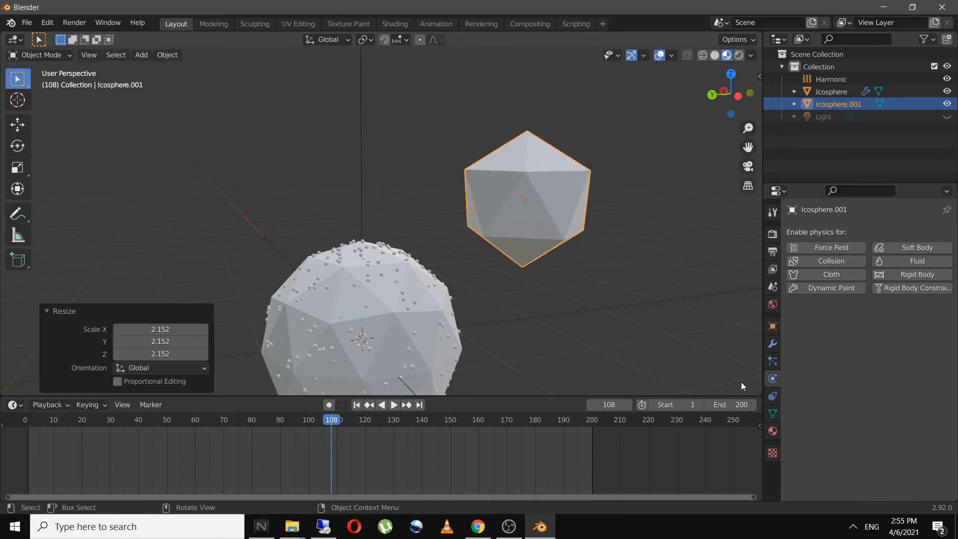
- Replay the simulation from frame 1 to examine the enlarged particles, and pause
left_click(357, 405)
left_click(393, 405)
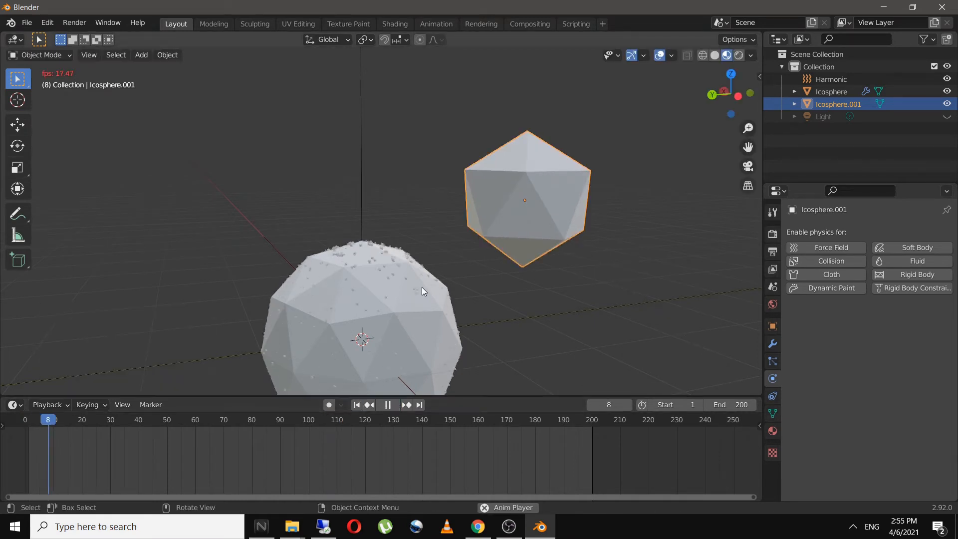
middle_click_drag(408, 294, 387, 342)
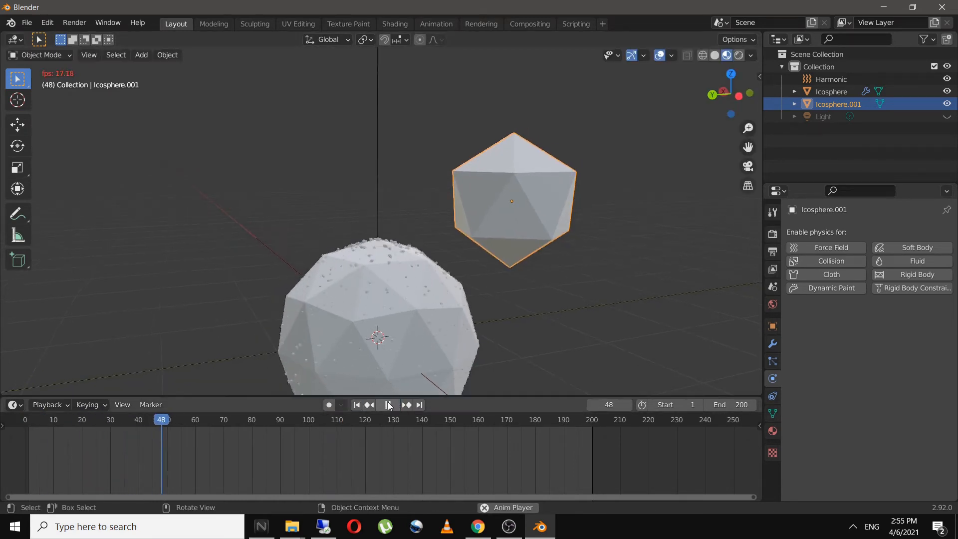
key("space")
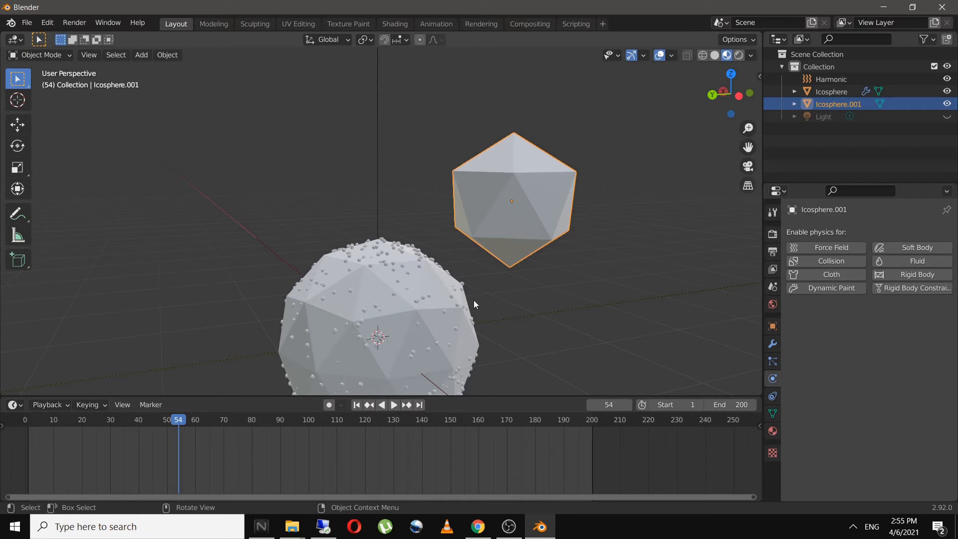
- Select the Harmonic force field and set its shape to Plane
left_click(773, 345)
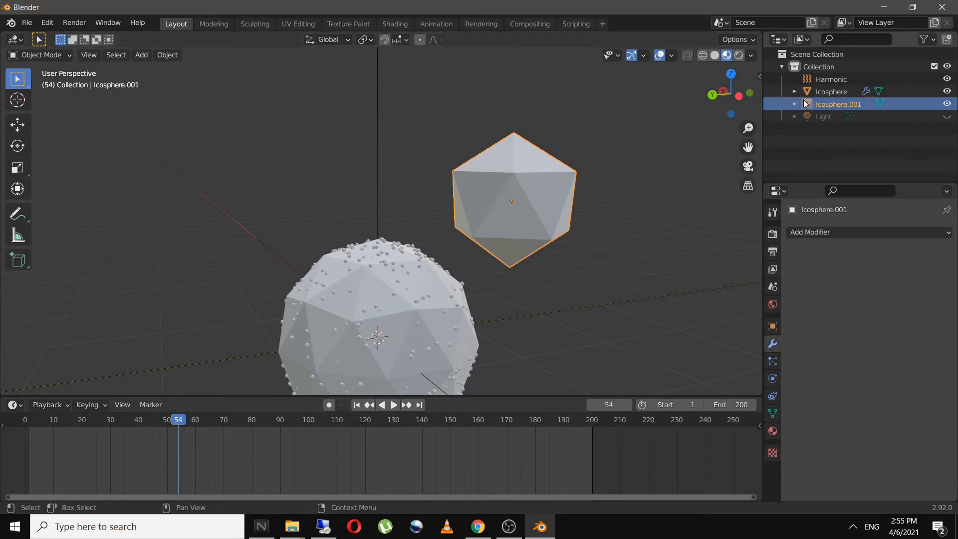
key("Up")
key("Up")
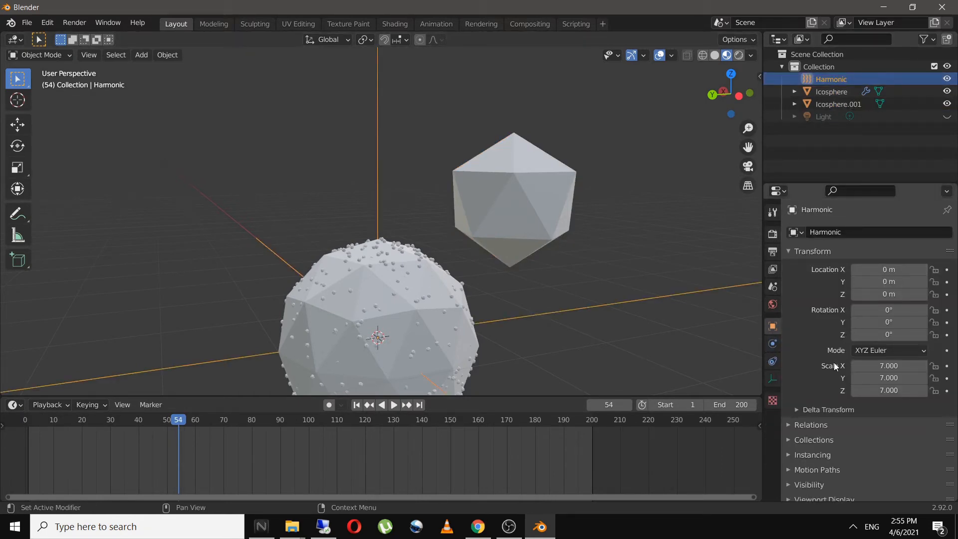
left_click(773, 344)
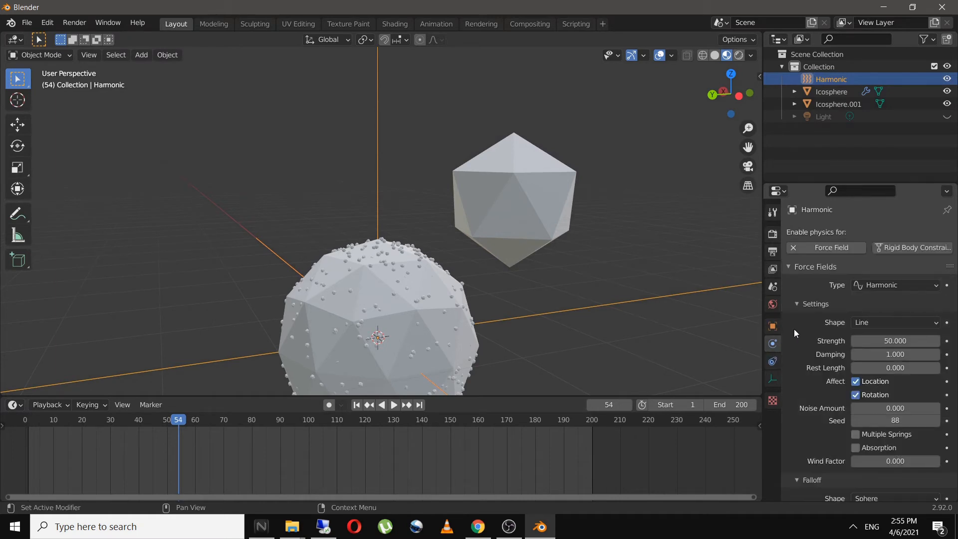
left_click(894, 326)
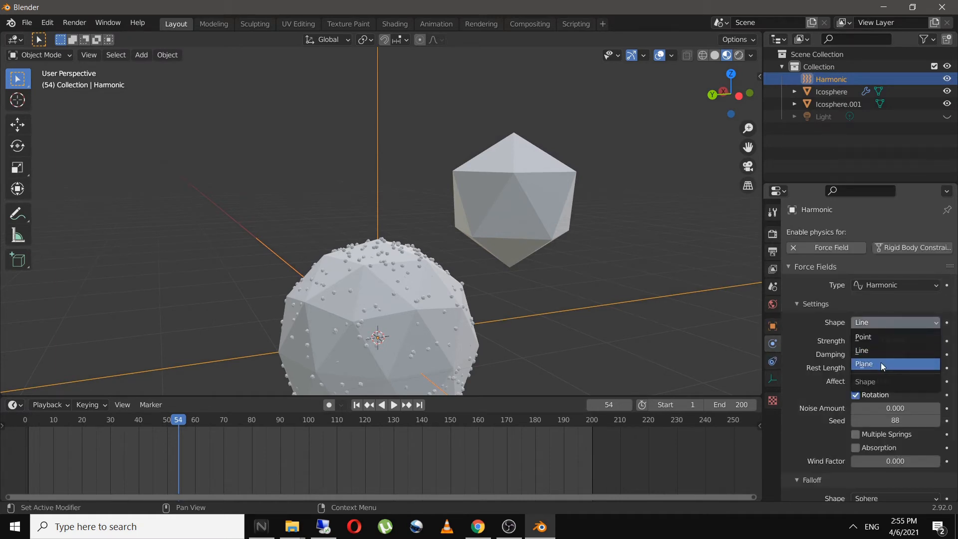
left_click(882, 363)
- Hide the enlarged icosphere away from the origin
left_click(548, 229)
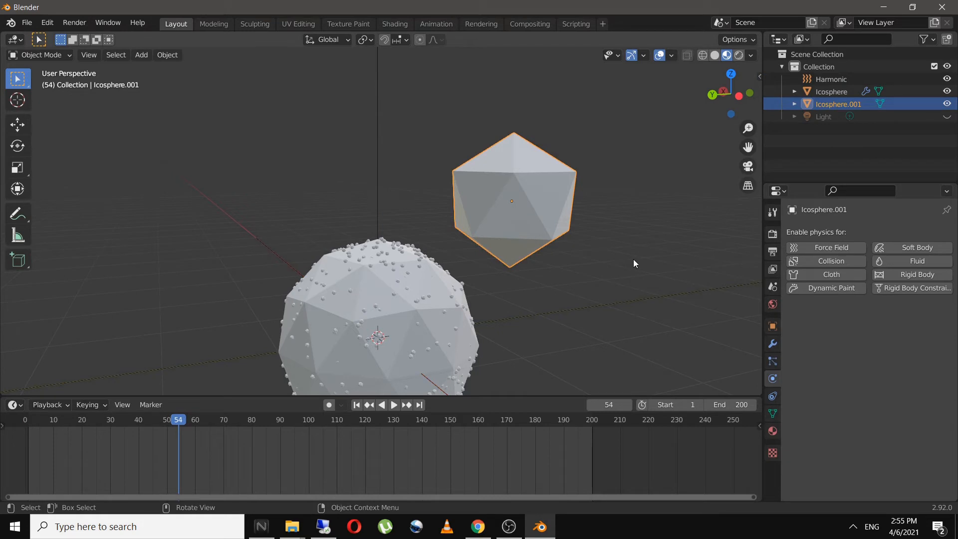
key("h")
scroll(599, 272, "down", 6)
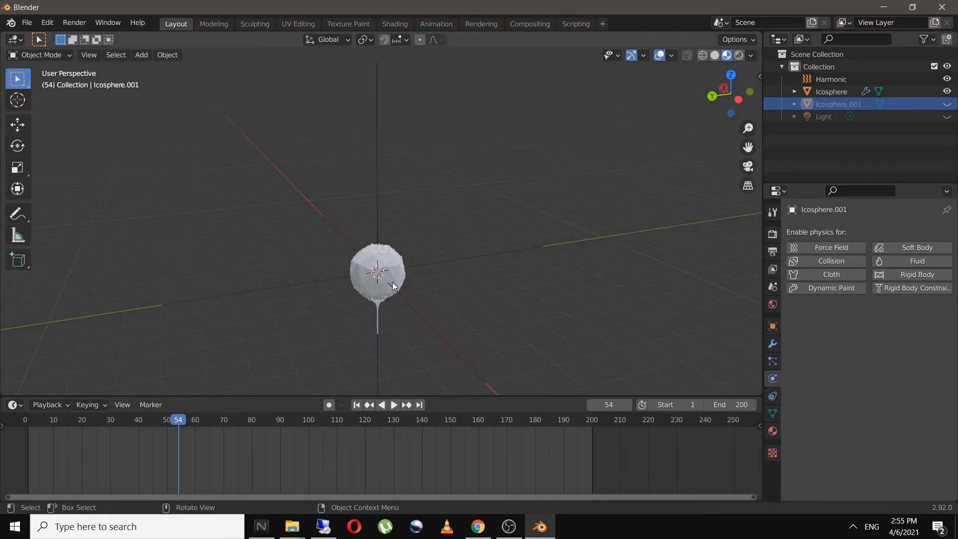
- Select the Harmonic field, play the simulation from frame 1, and examine the paused particles from the top view in Solid shading
left_click(393, 287)
left_click(357, 405)
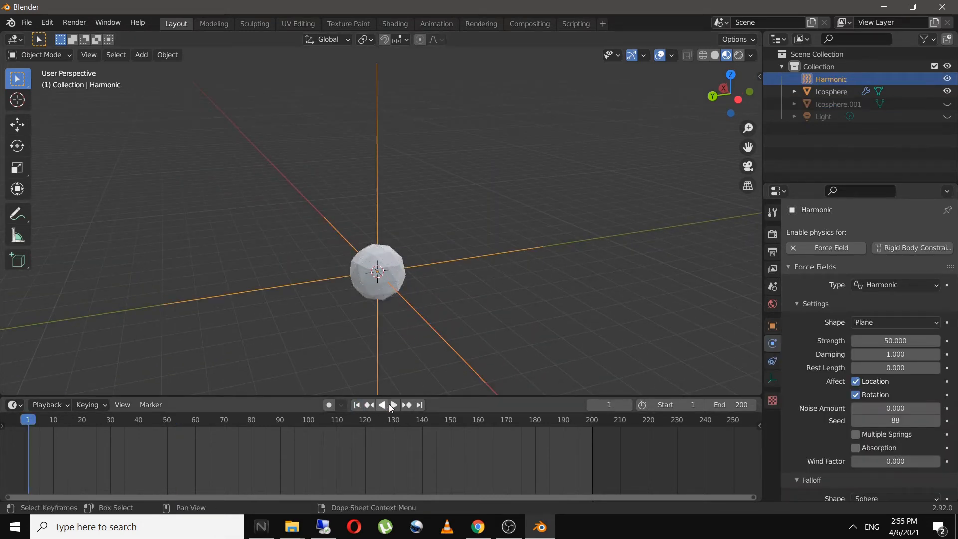
left_click(393, 405)
middle_click_drag(406, 337, 403, 268)
key("KP_7")
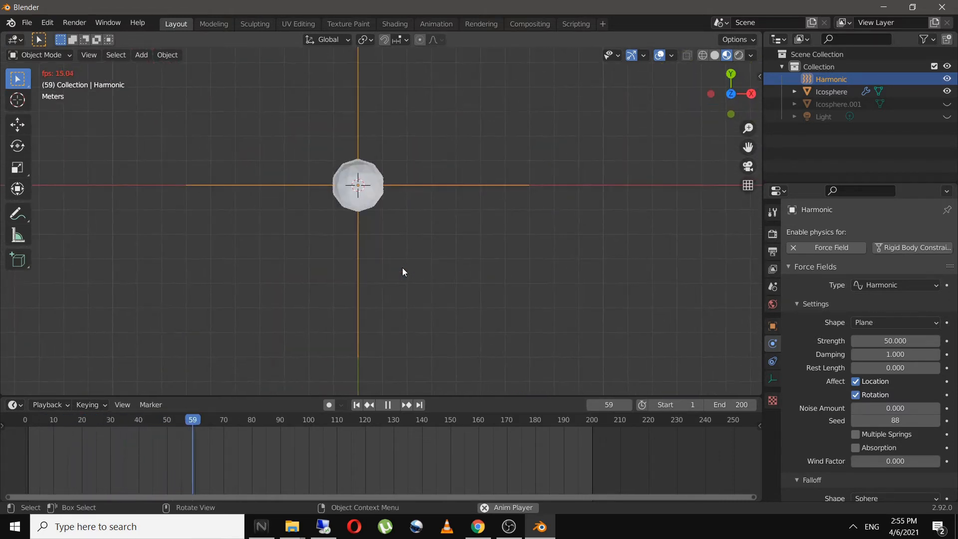
left_click(715, 55)
key("KP_Decimal")
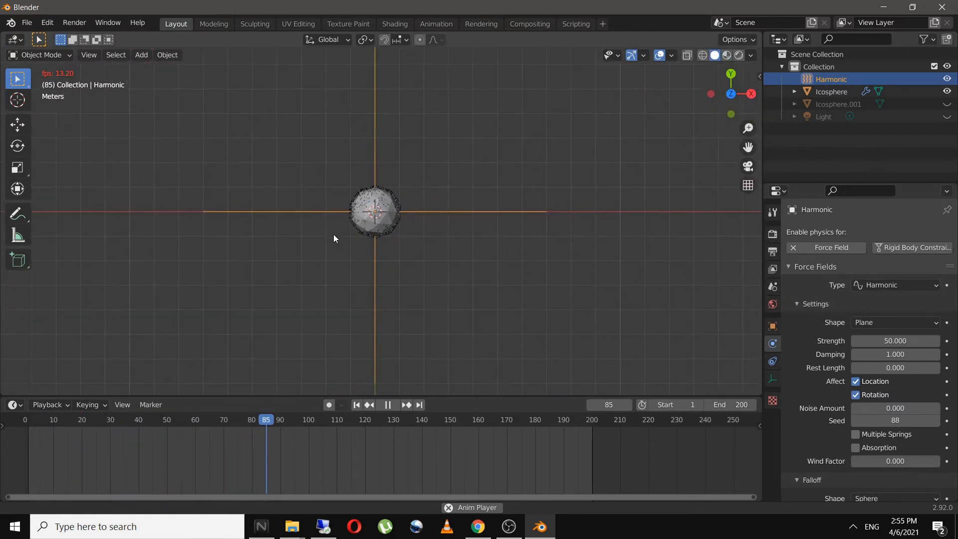
key("space")
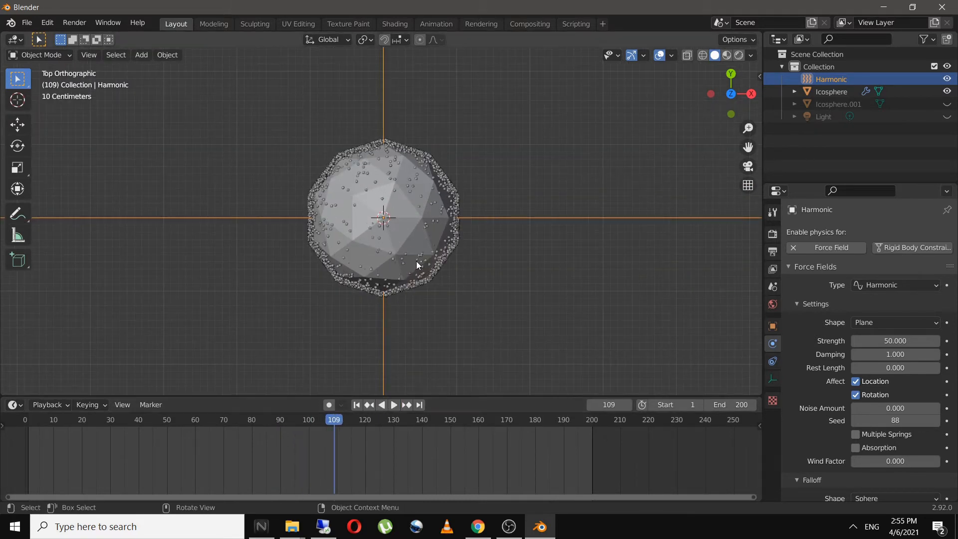
scroll(418, 263, "up", 3)
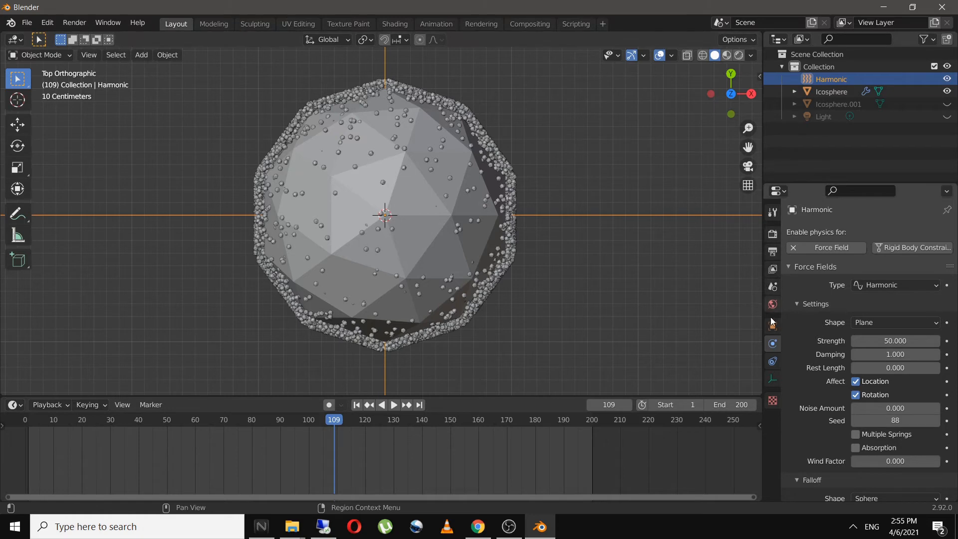
- Set the visible icosphere's particle system to emit from Vertices
left_click(418, 238)
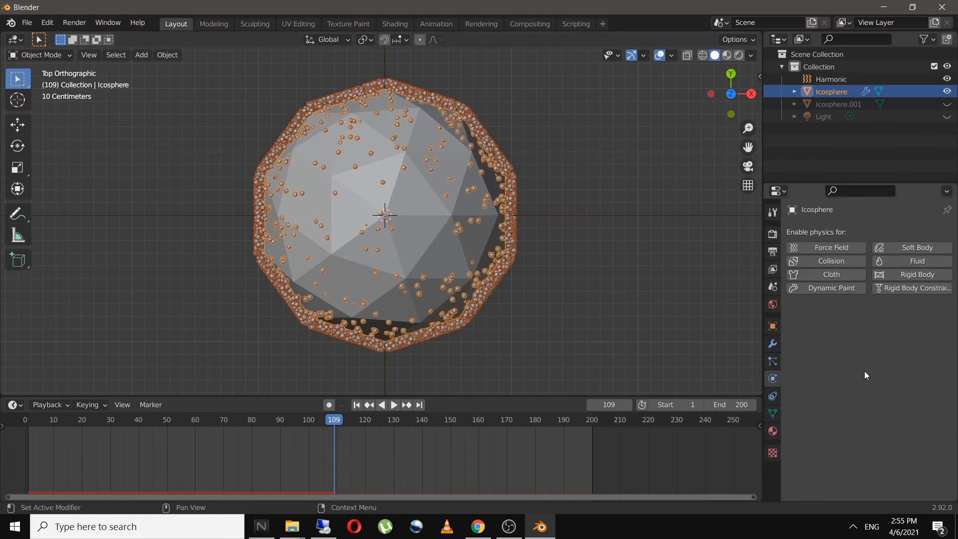
left_click(773, 360)
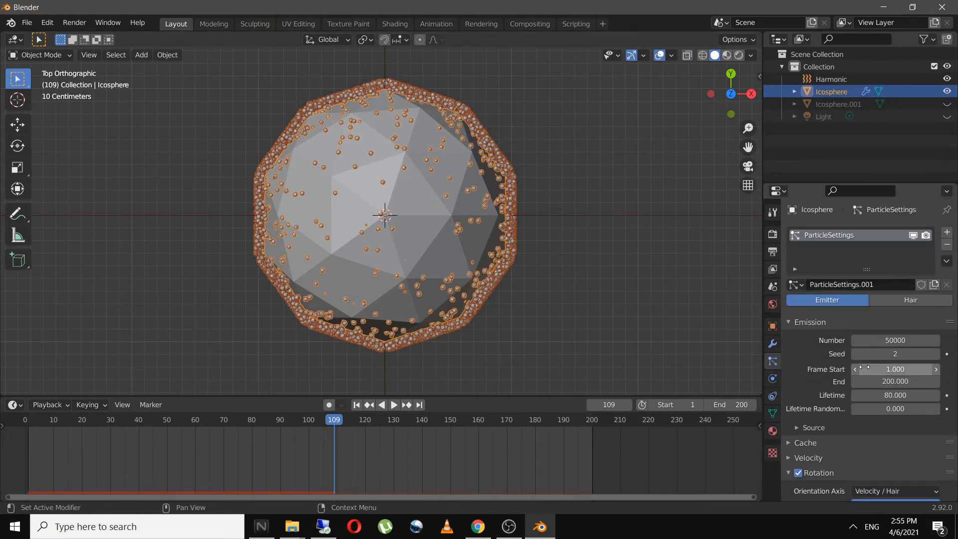
scroll(865, 370, "down", 5)
scroll(865, 368, "down", 3)
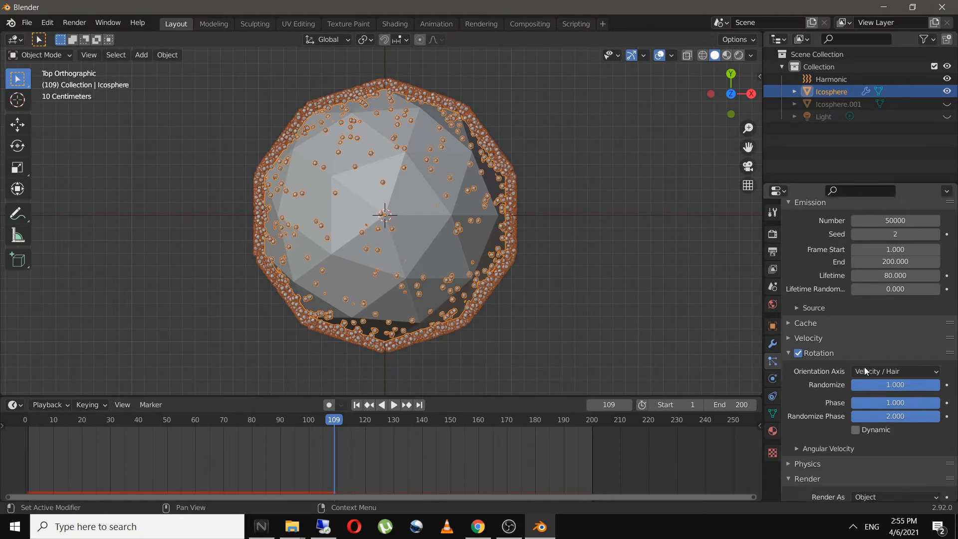
left_click(806, 268)
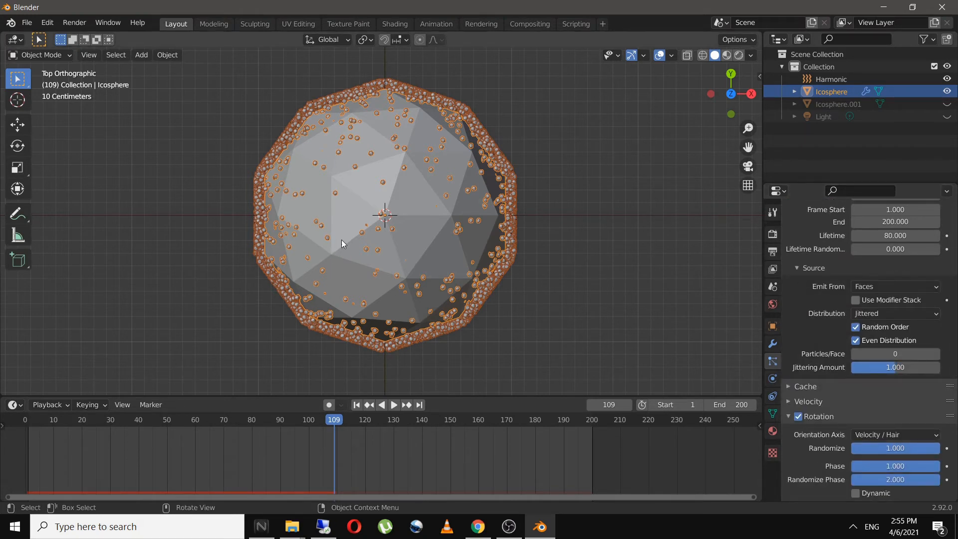
left_click(877, 286)
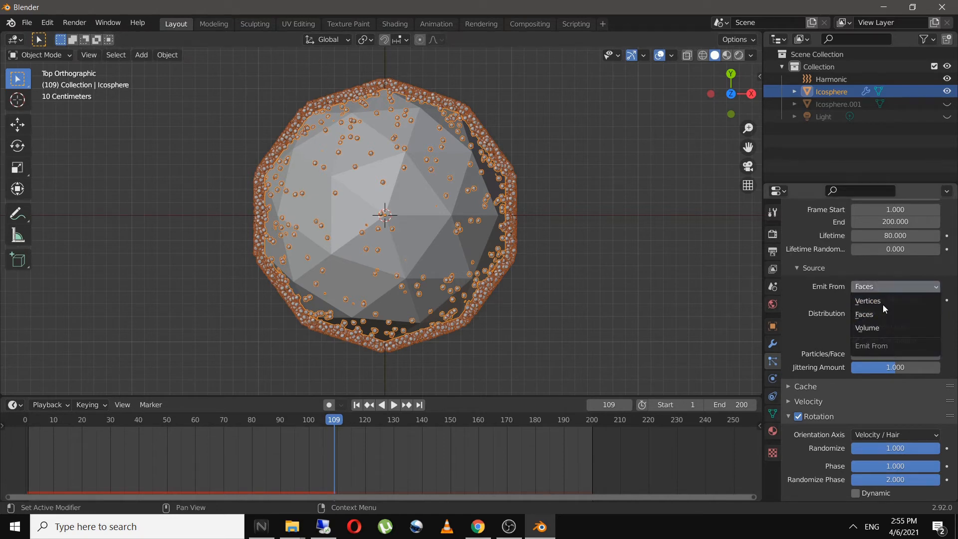
left_click(884, 300)
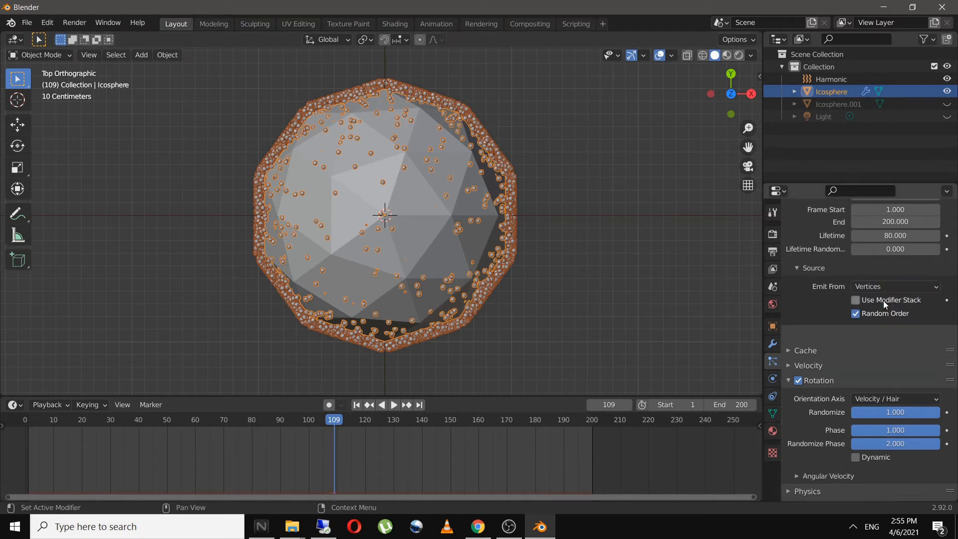
- Play the simulation from frame 1, examine the particles emitted from the icosphere's vertices under the Harmonic field, and pause
left_click(357, 406)
scroll(412, 345, "down", 7)
middle_click_drag(413, 366, 429, 385)
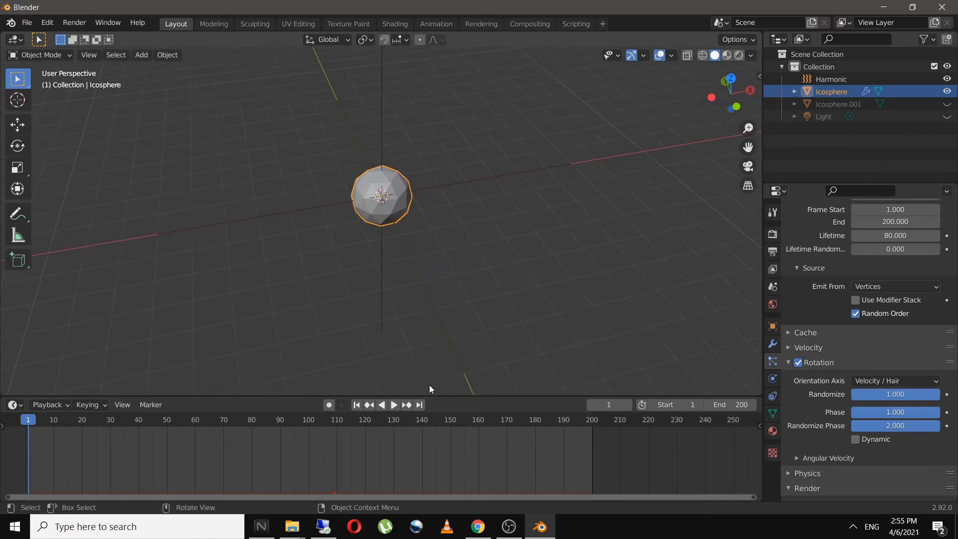
left_click(394, 404)
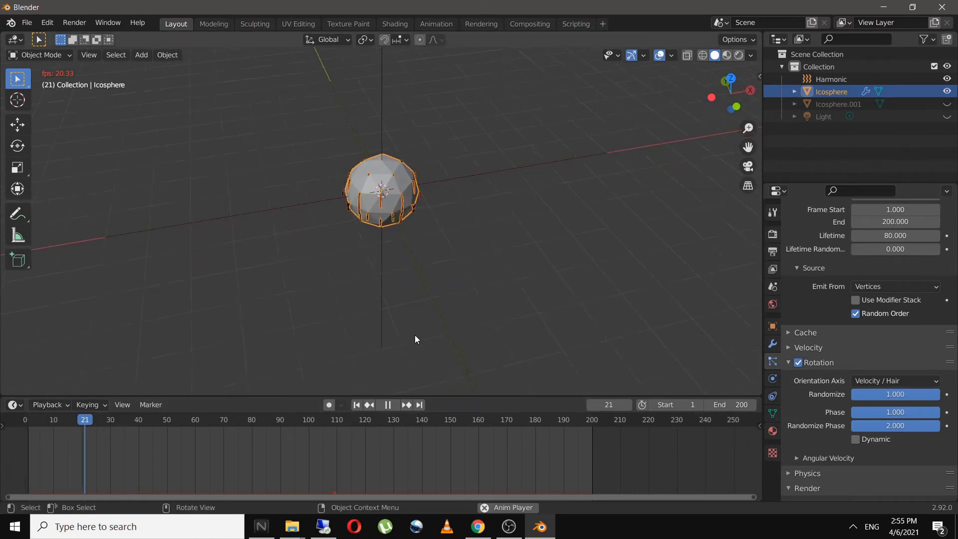
scroll(415, 334, "up", 5)
middle_click_drag(410, 343, 514, 295)
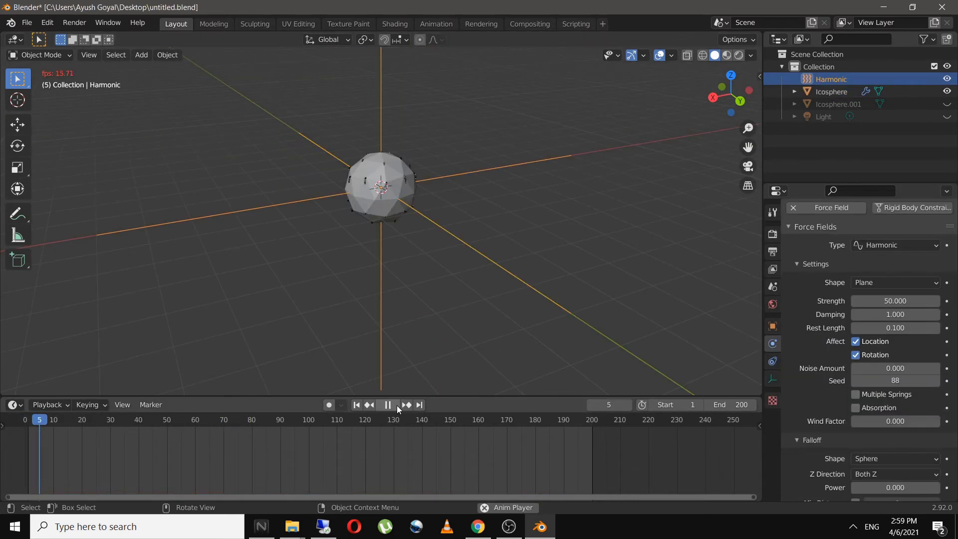
scroll(399, 292, "up", 3)
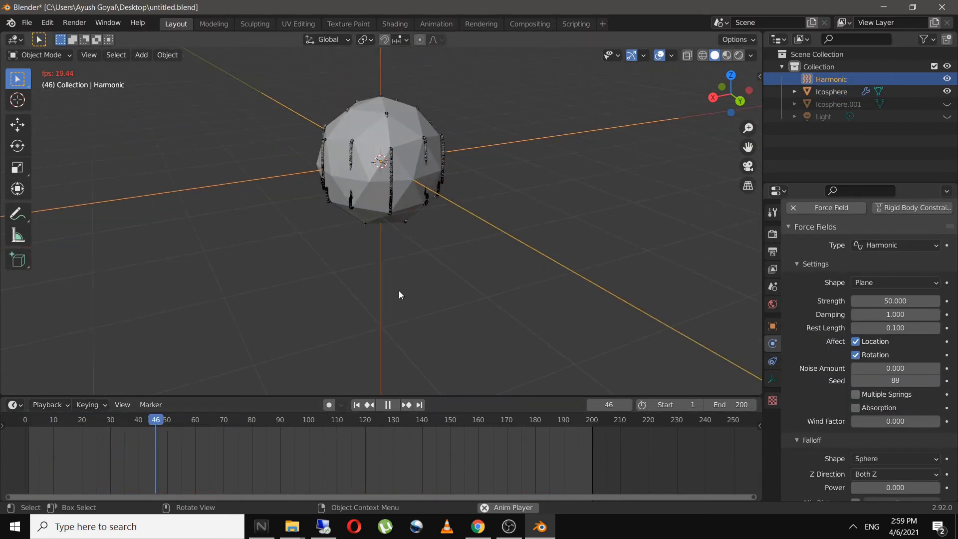
left_click(388, 404)
- Set the Harmonic field's damping to 0, play the simulation briefly, and return to frame 1
left_click(893, 315)
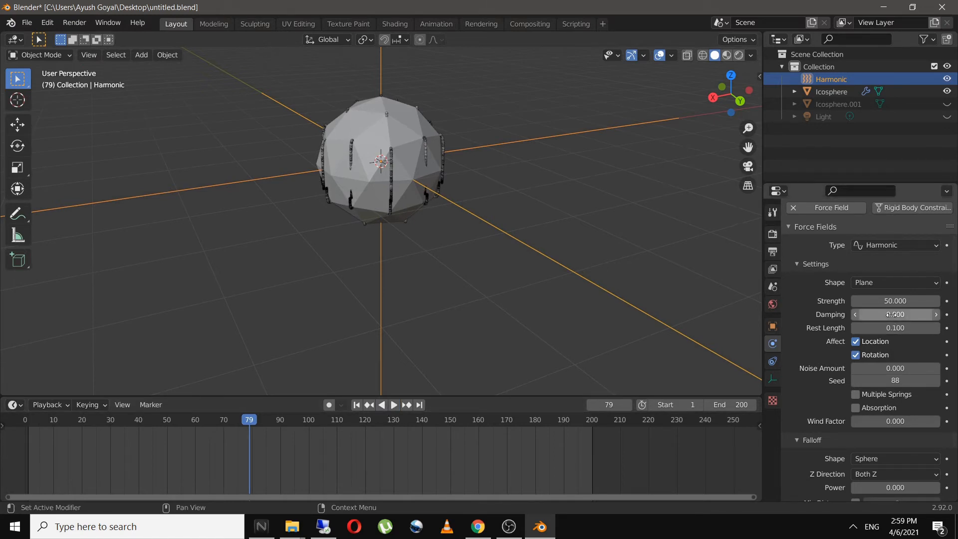
left_click(394, 405)
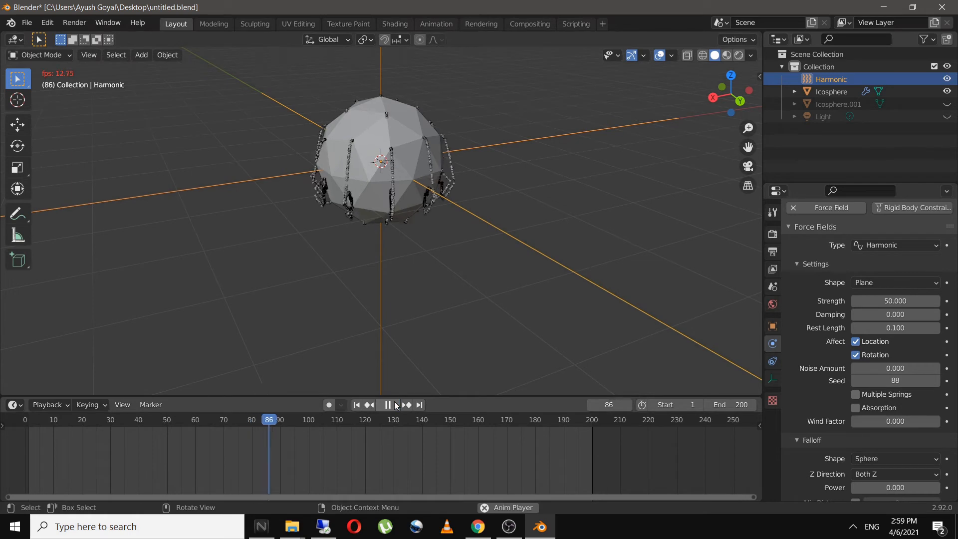
left_click(357, 405)
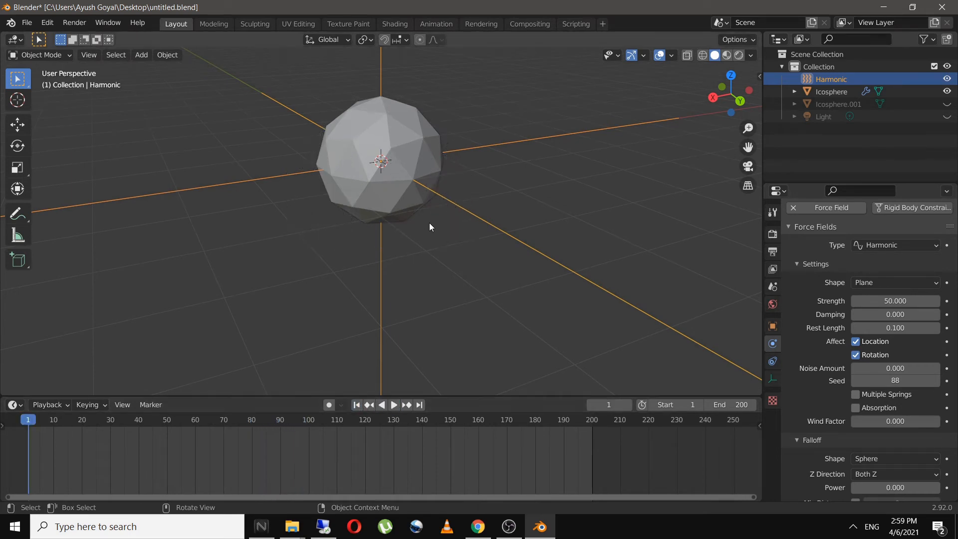
- Replay the simulation, examine the undamped particle streams from several angles, pause, and return to frame 1
scroll(415, 219, "down", 6)
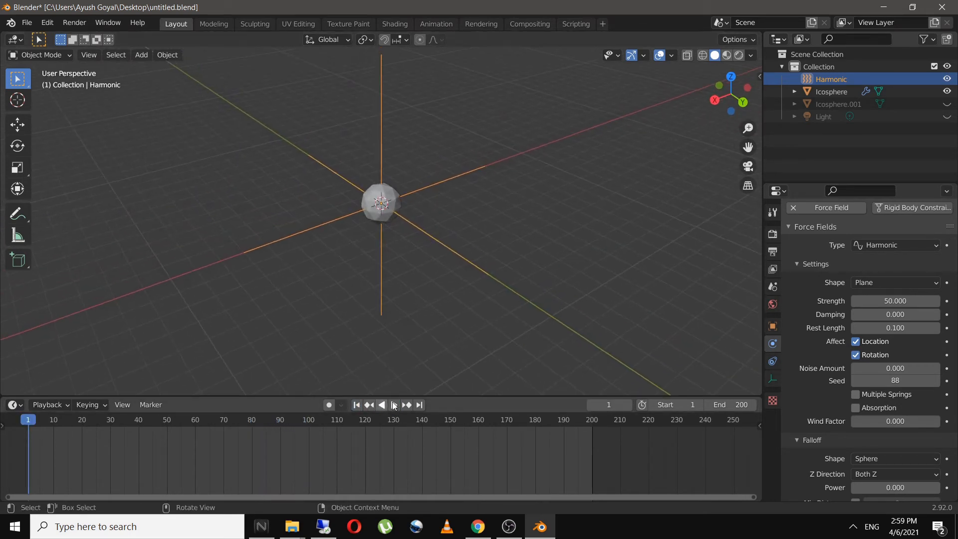
key("space")
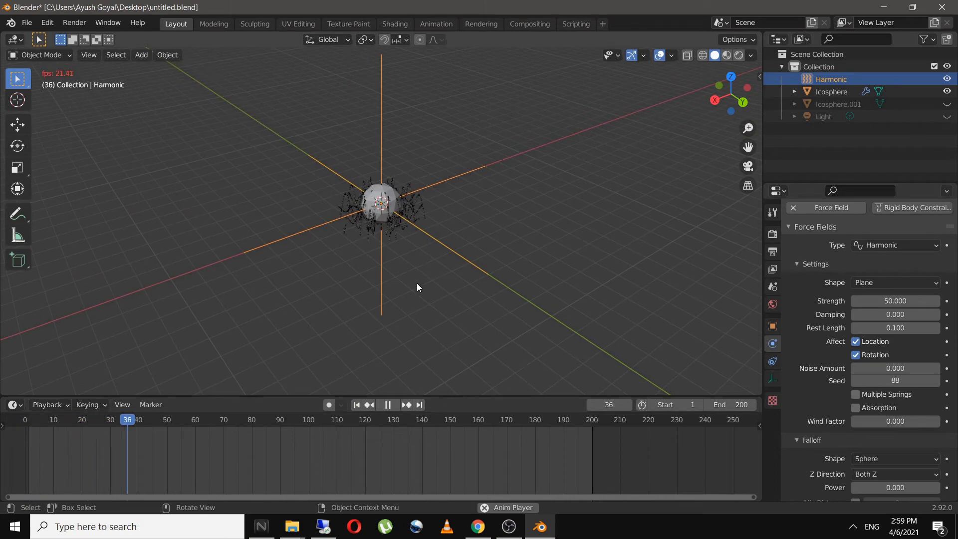
scroll(418, 283, "up", 5)
middle_click_drag(417, 291, 438, 287)
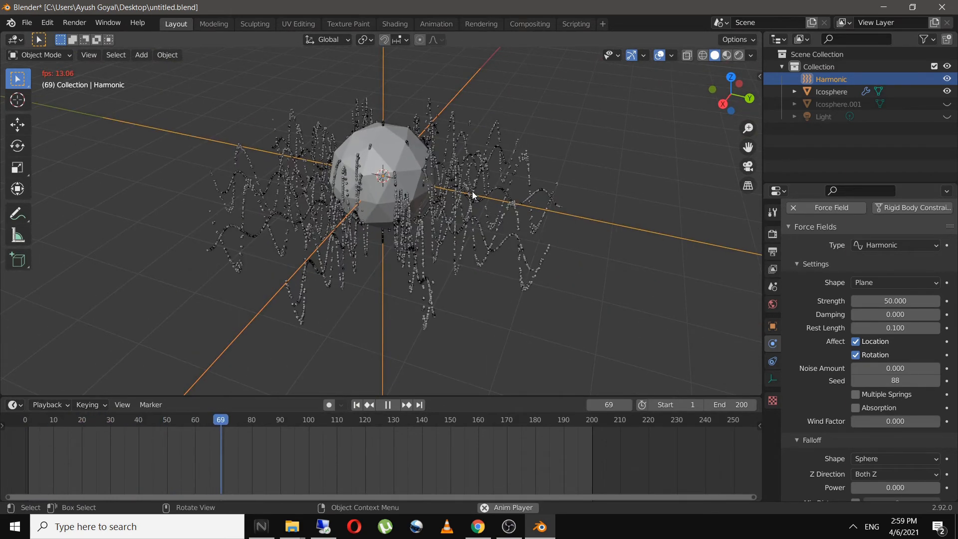
scroll(434, 273, "down", 2)
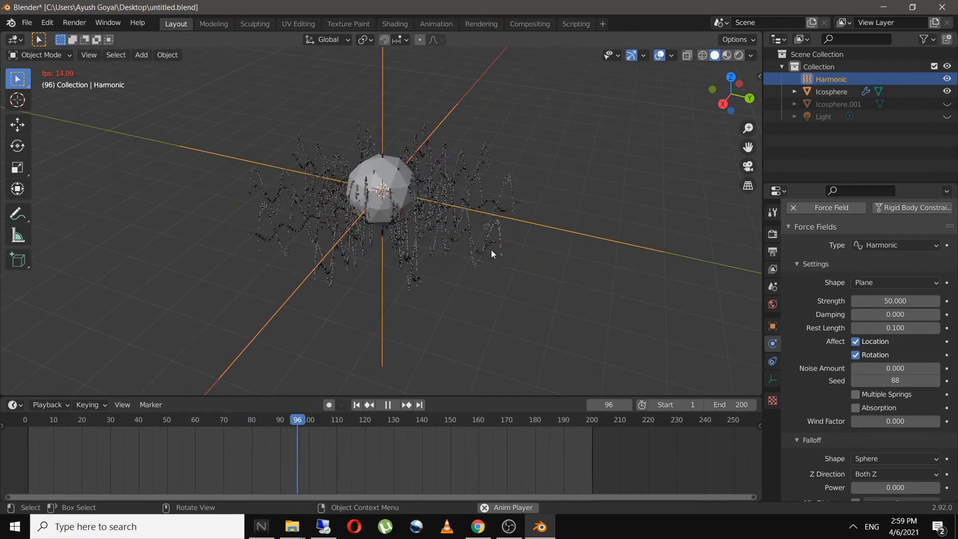
middle_click_drag(460, 302, 499, 377)
middle_click_drag(413, 302, 414, 366)
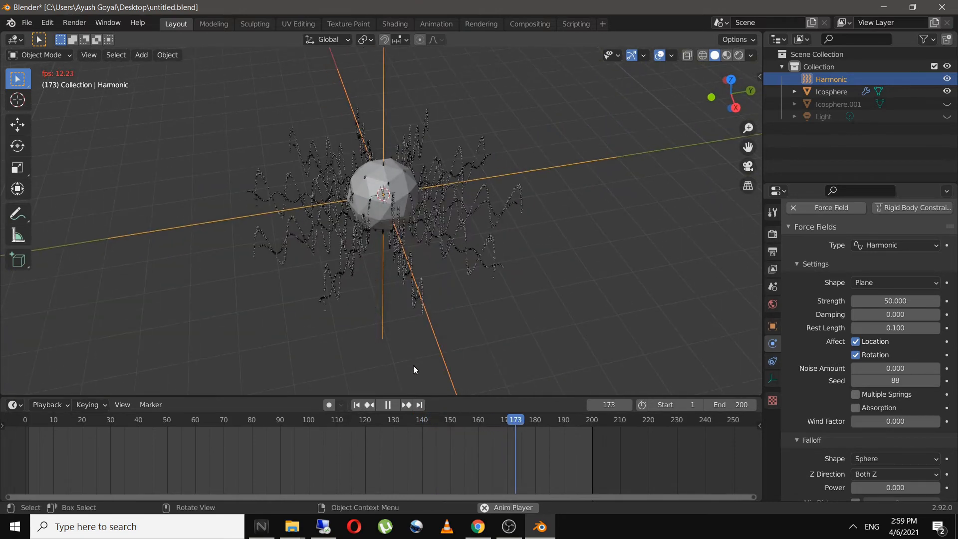
left_click(386, 404)
scroll(490, 160, "down", 6)
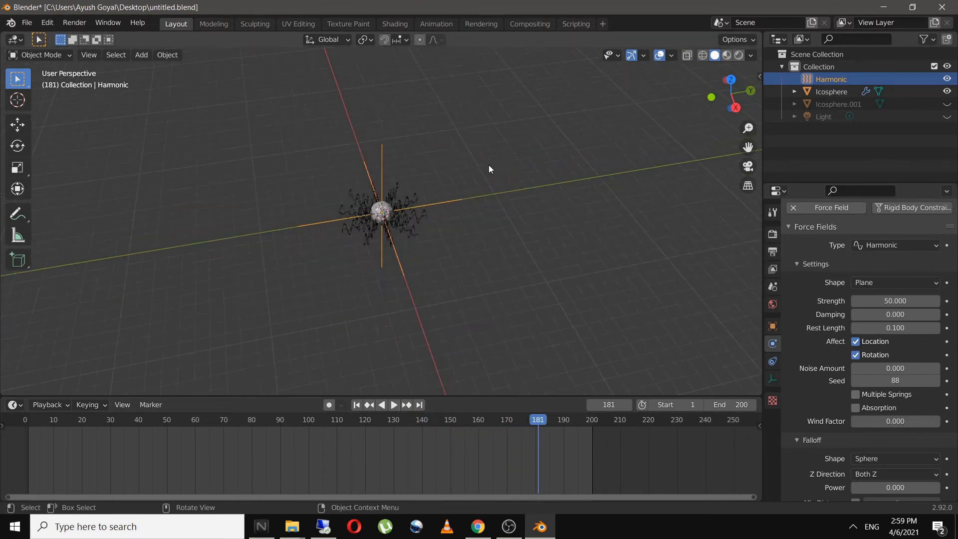
middle_click_drag(489, 165, 439, 142)
scroll(428, 315, "up", 4)
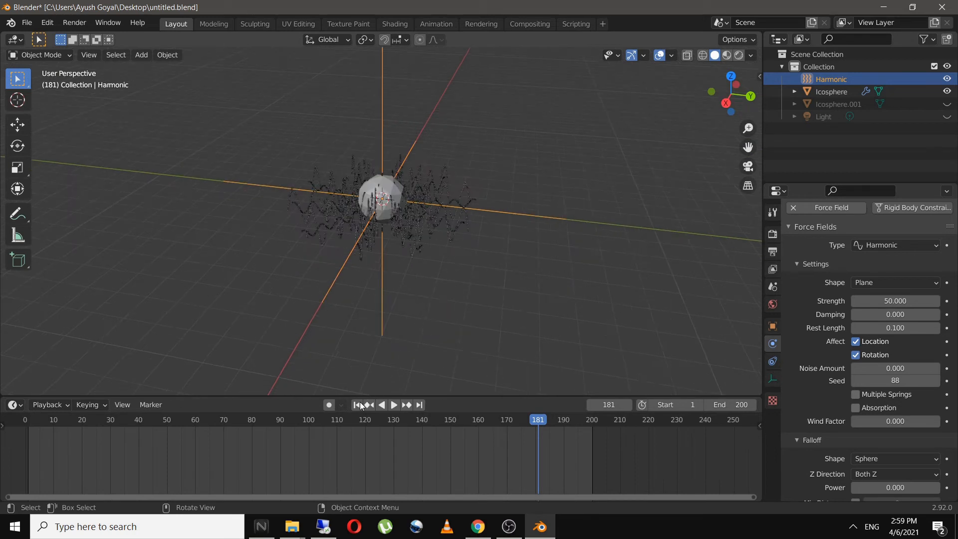
key("shift+Left")
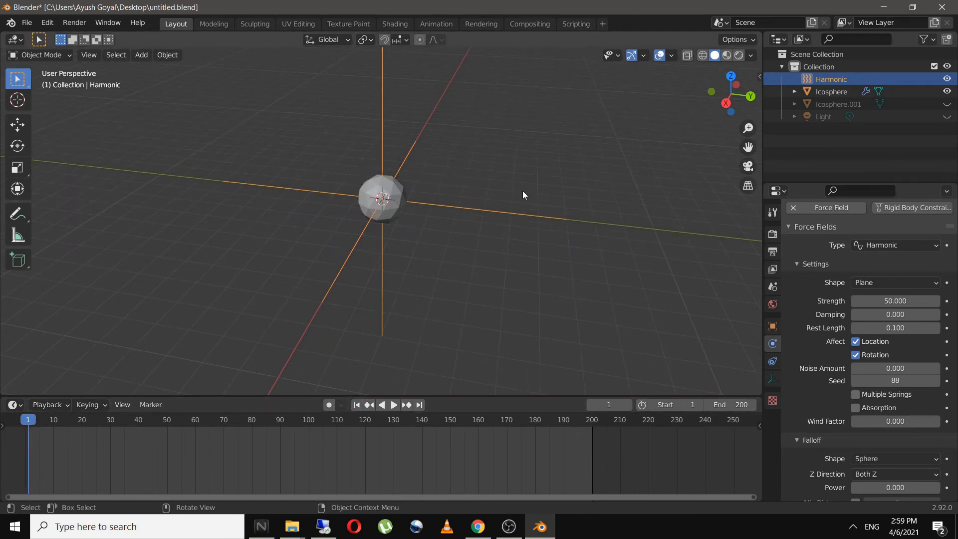
- Add a Turbulence force field at the origin and set its strength to 50
key("shift+a")
mouse_move(511, 265)
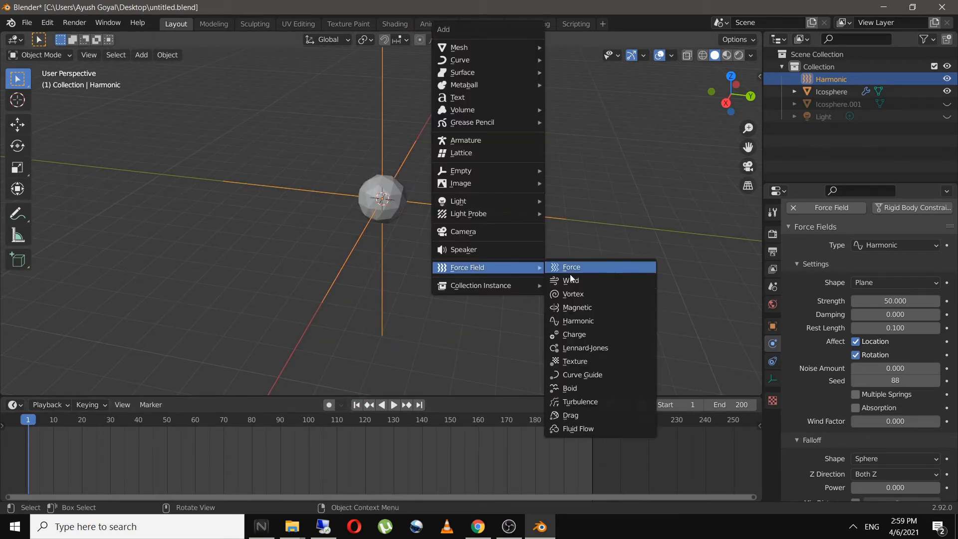
left_click(589, 401)
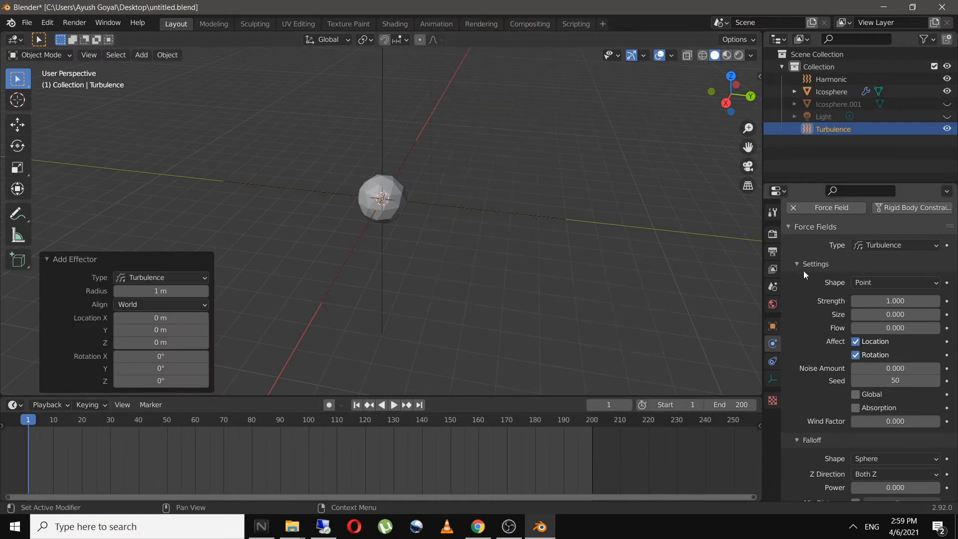
double_click(904, 300)
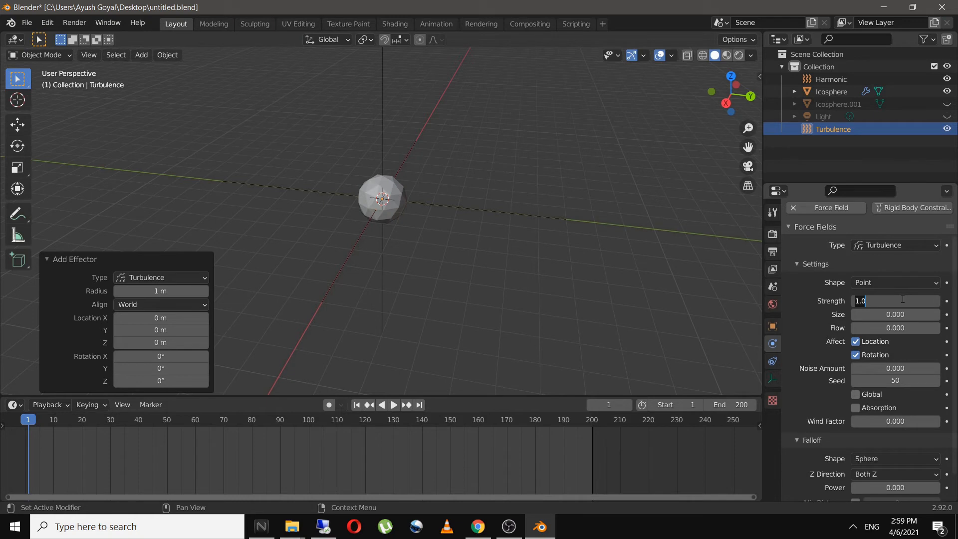
type("50")
key("Return")
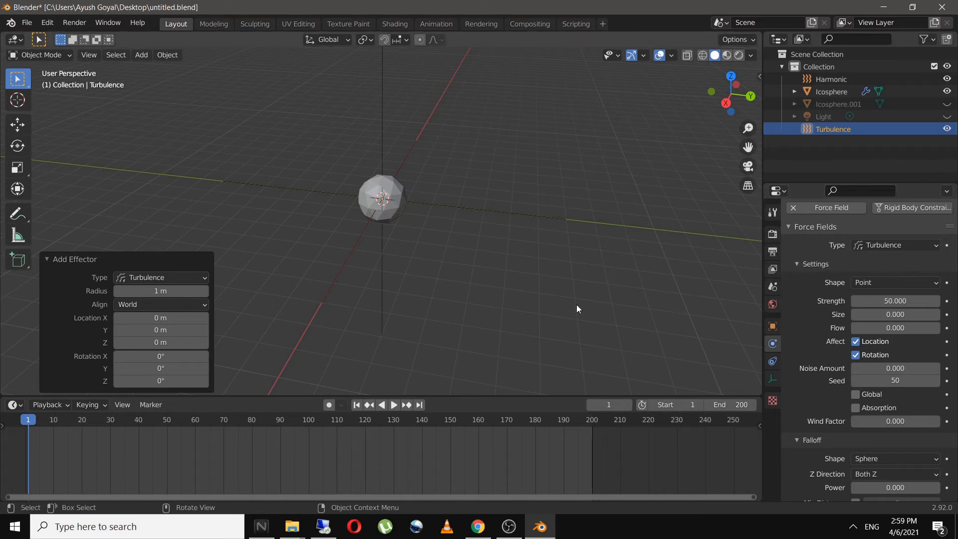
- Play the simulation from frame 1, examine how the turbulence scatters the particles, pause, and inspect them from another angle
left_click(358, 406)
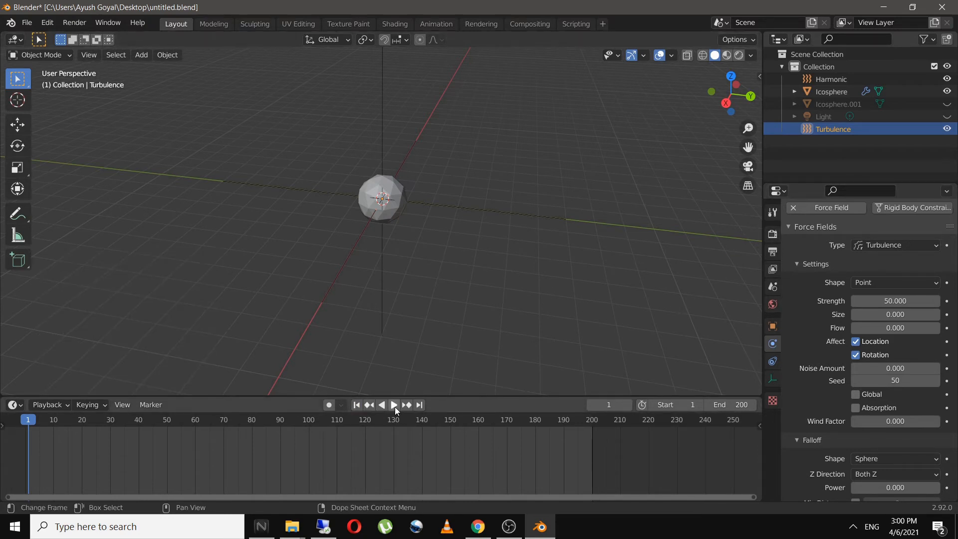
left_click(395, 405)
scroll(415, 269, "up", 4)
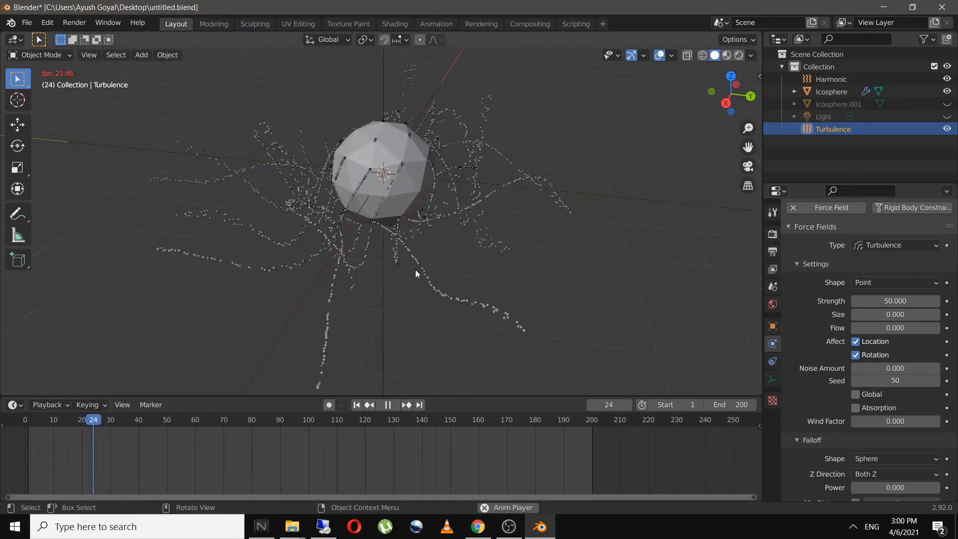
mouse_move(444, 291)
middle_mouse_down()
mouse_move(450, 298)
mouse_move(439, 284)
middle_mouse_up()
scroll(450, 298, "down", 5)
scroll(446, 266, "up", 1)
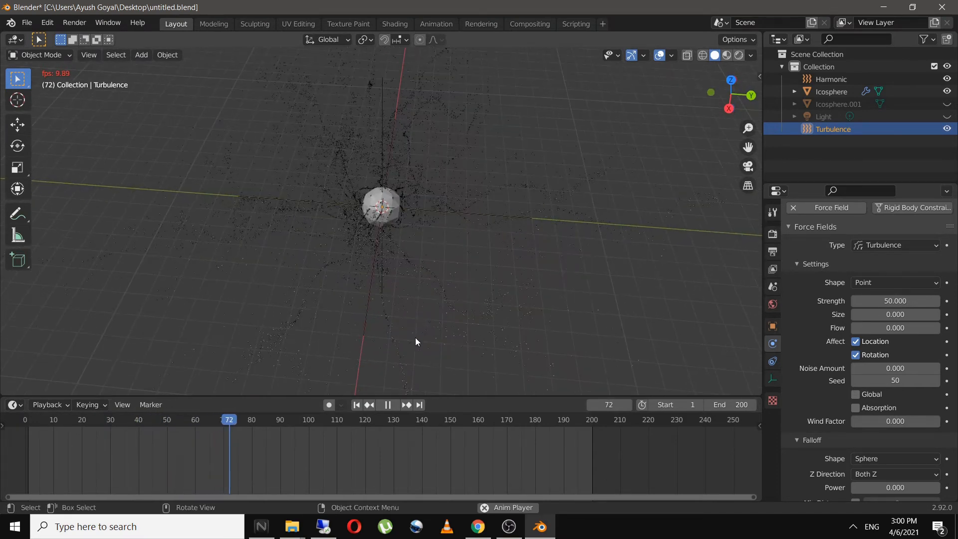
left_click(390, 406)
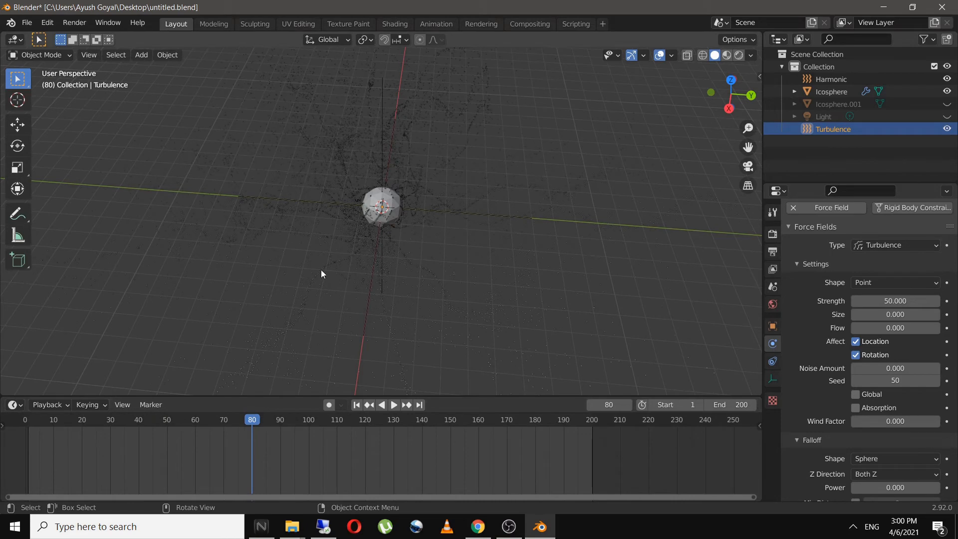
middle_click_drag(322, 269, 401, 270)
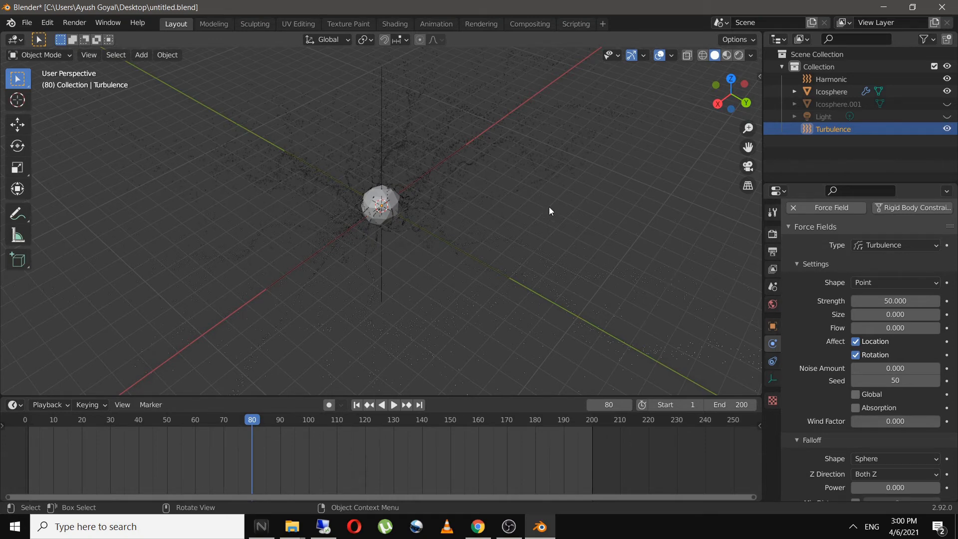
scroll(548, 207, "down", 2)
scroll(851, 232, "down", 2)
- Switch the viewport to Rendered shading and set the world background color to black
left_click(739, 55)
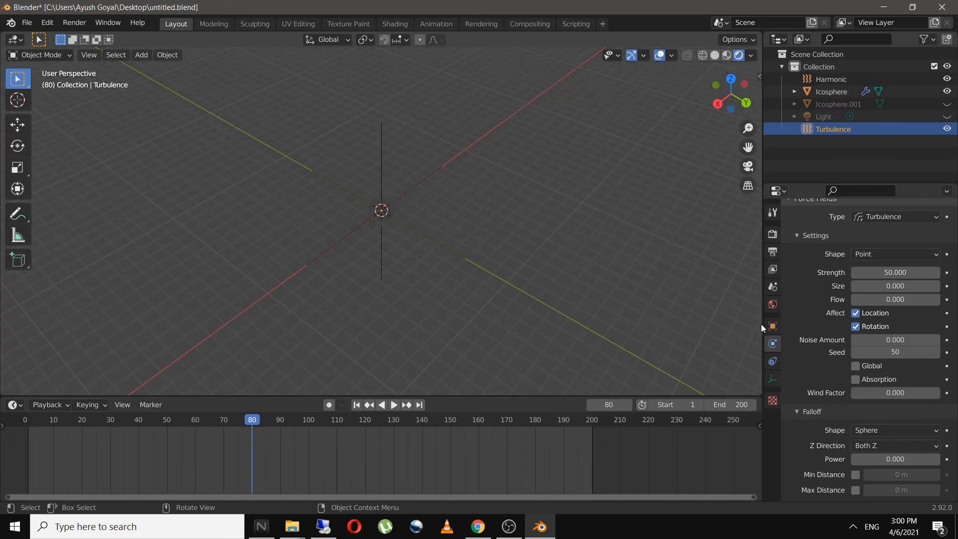
left_click(772, 305)
left_click(904, 314)
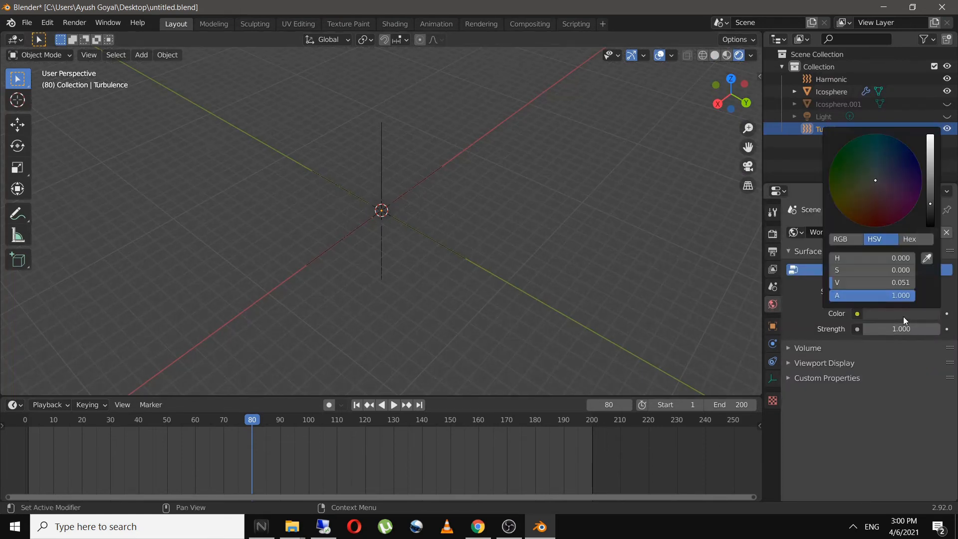
left_click_drag(930, 204, 931, 232)
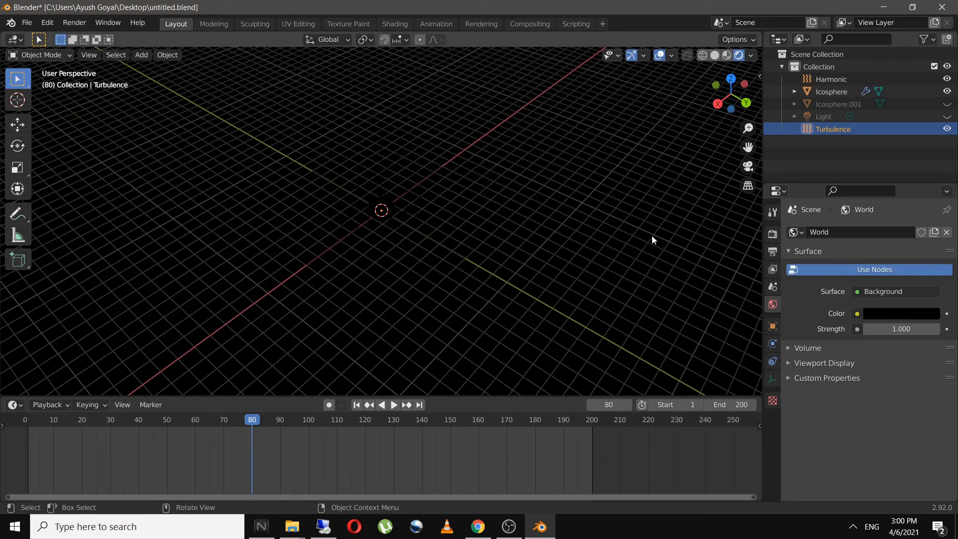
left_click(772, 234)
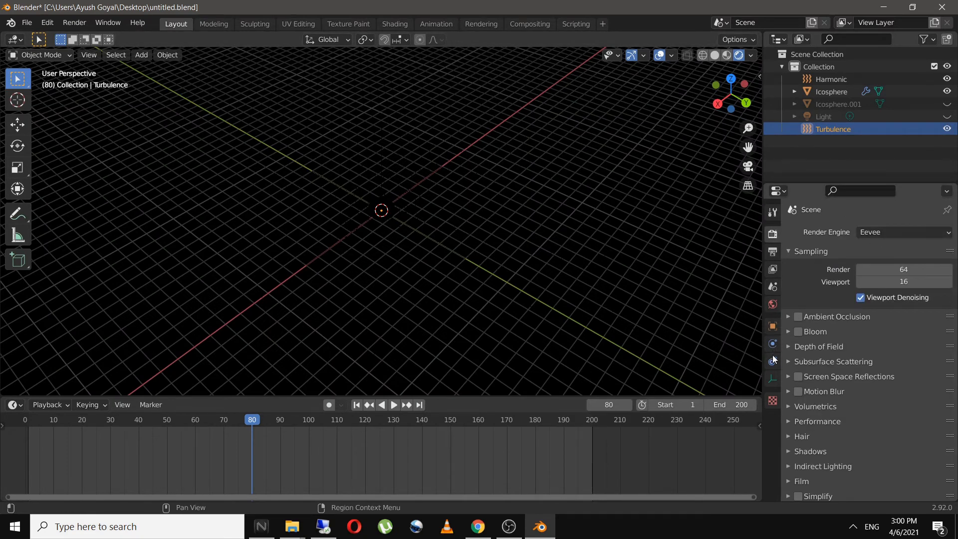
left_click(769, 304)
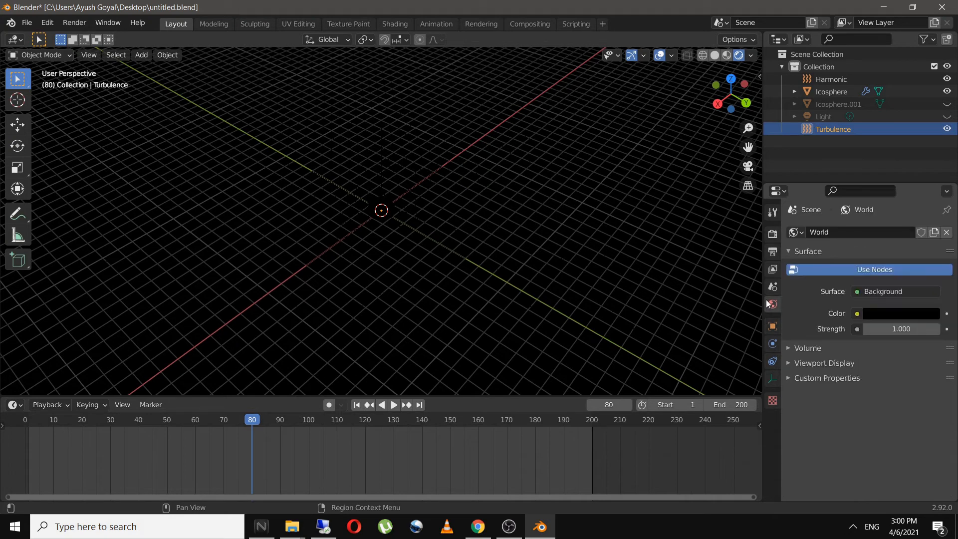
- Create a new material for Icosphere.001 in the Shading workspace and delete its Principled BSDF node
left_click(395, 23)
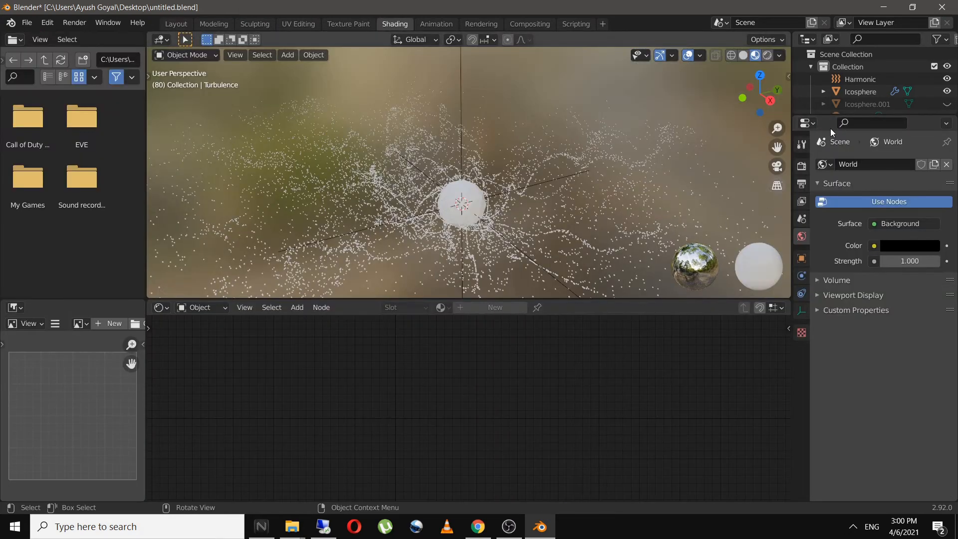
left_click(858, 104)
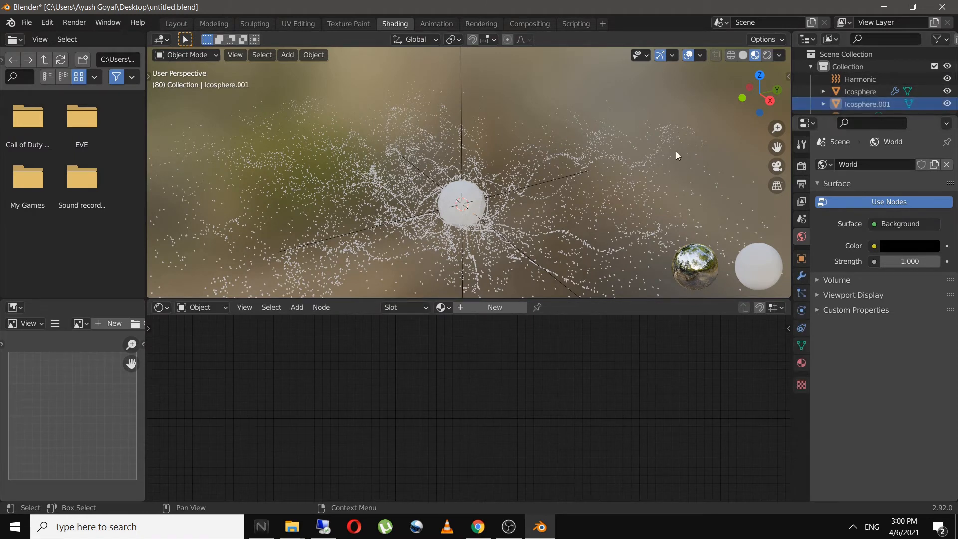
left_click(491, 306)
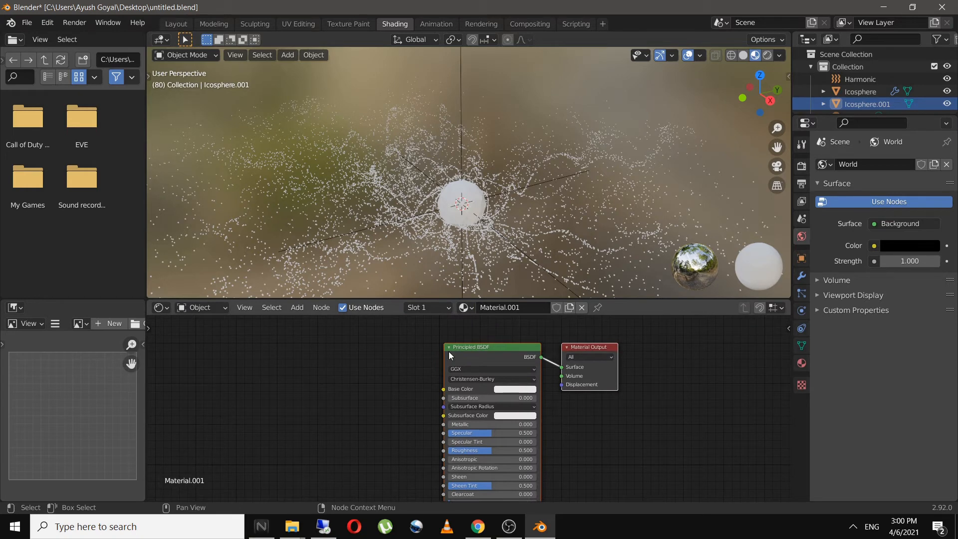
left_click(485, 359)
key("x")
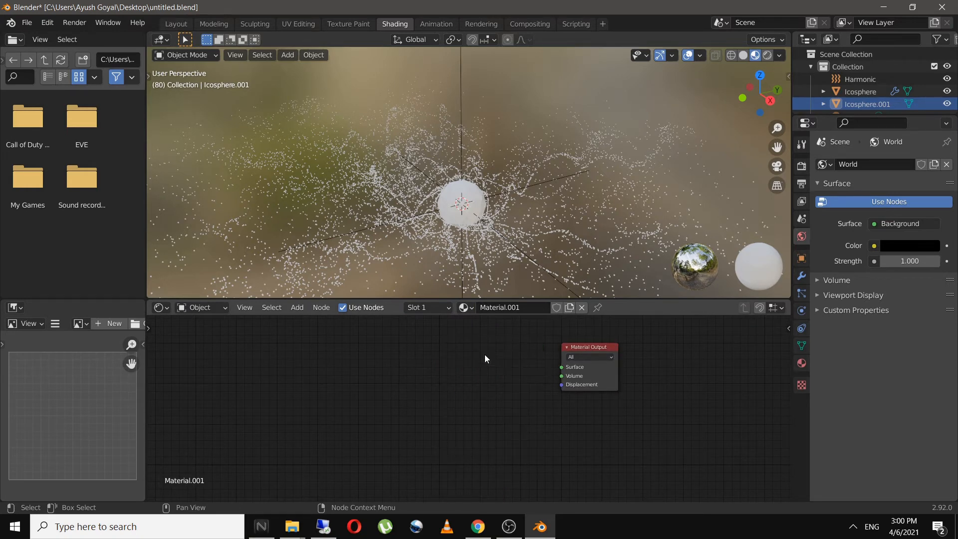
- Add an Emission shader node and connect it to the Surface input of the Material Output
key("shift+a")
left_click(485, 354)
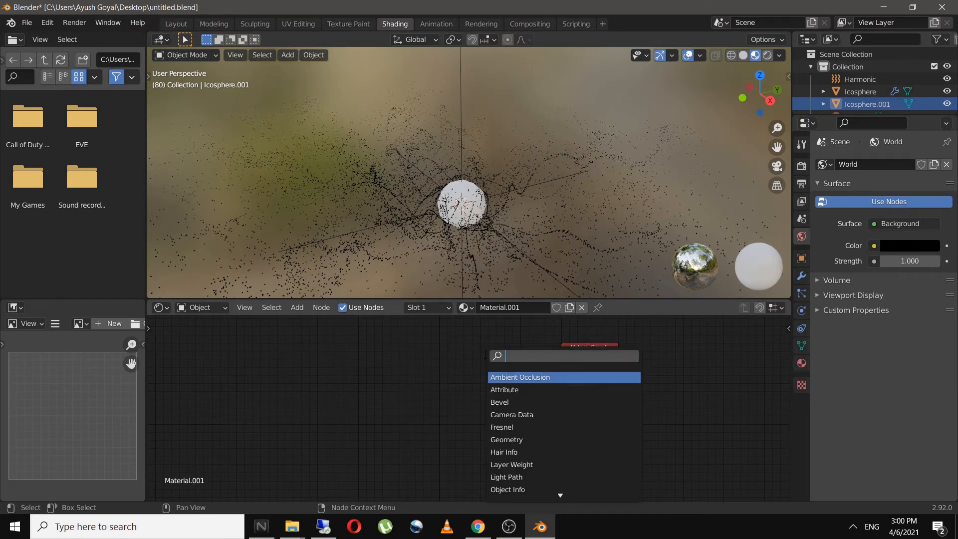
type("emiss")
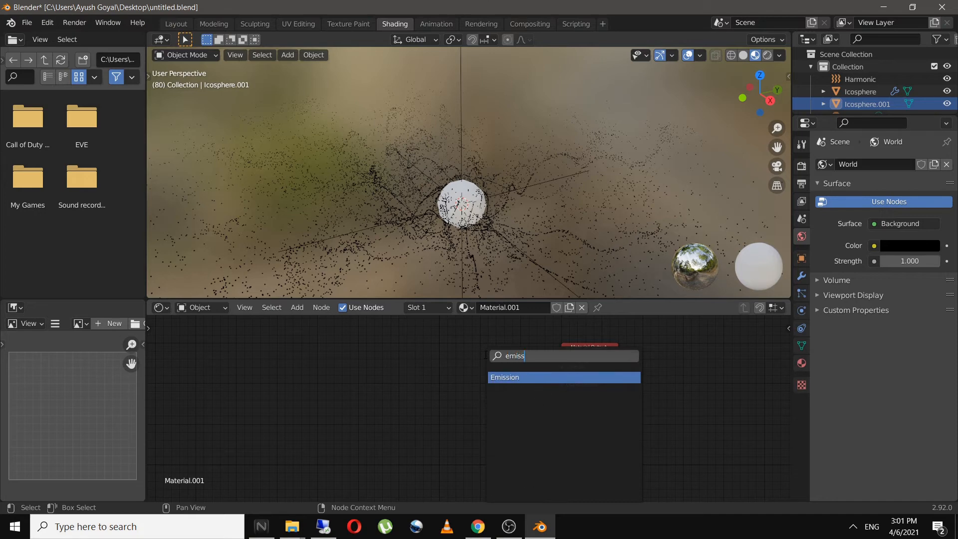
key("Return")
left_click(475, 352)
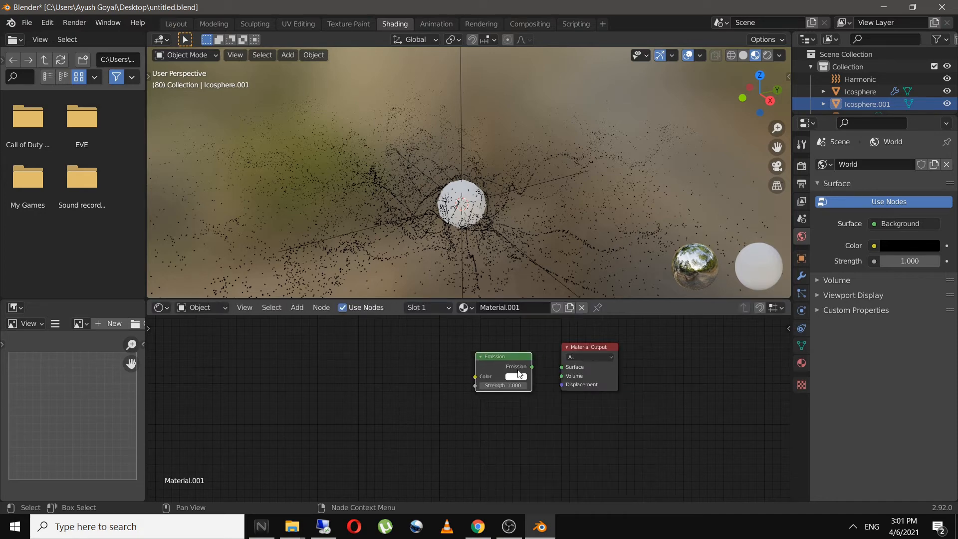
left_click_drag(532, 367, 562, 367)
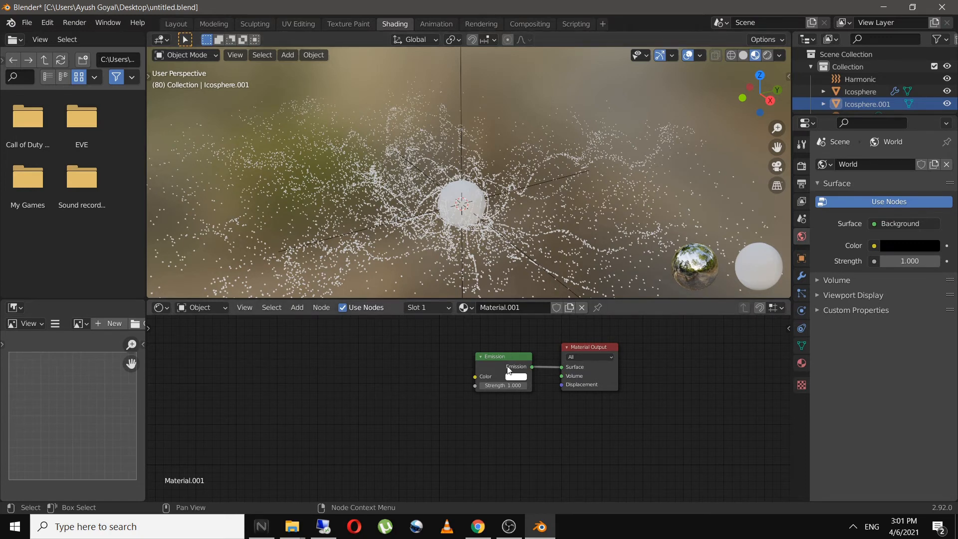
- Set the Emission node's color to a warm orange-yellow and its strength to 50
left_click(519, 377)
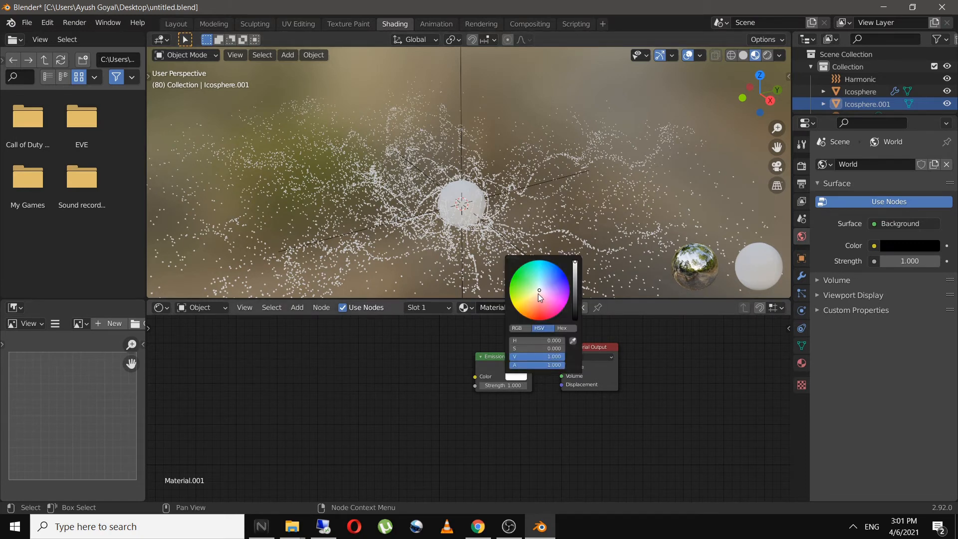
left_click_drag(540, 290, 531, 300)
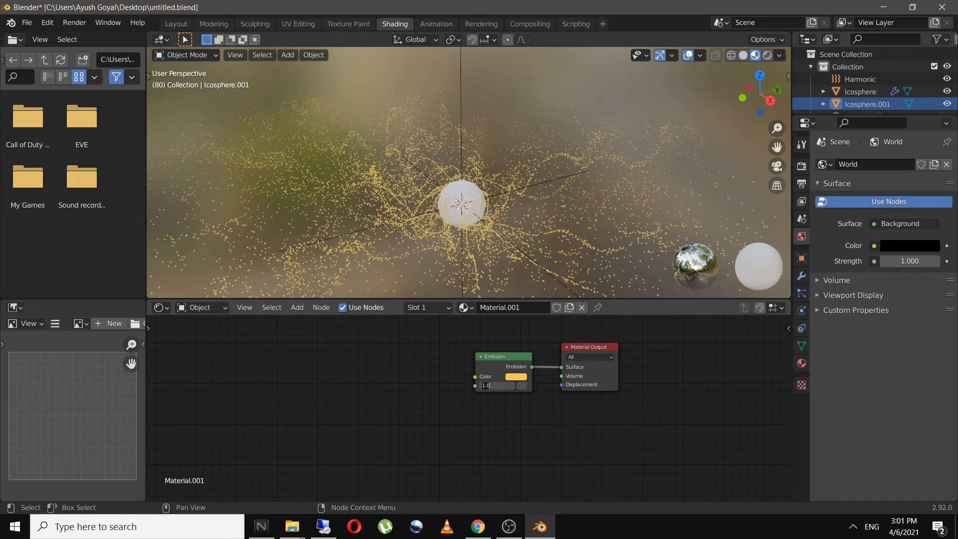
key("Return")
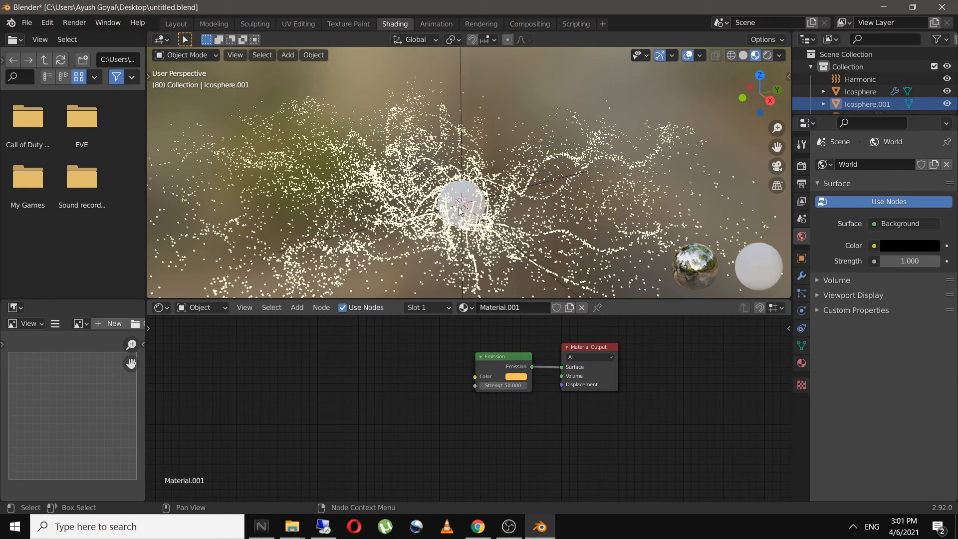
- Replay the simulation from frame 1 in the Layout workspace, hide Icosphere.001 in the viewport, and pause playback
left_click(179, 25)
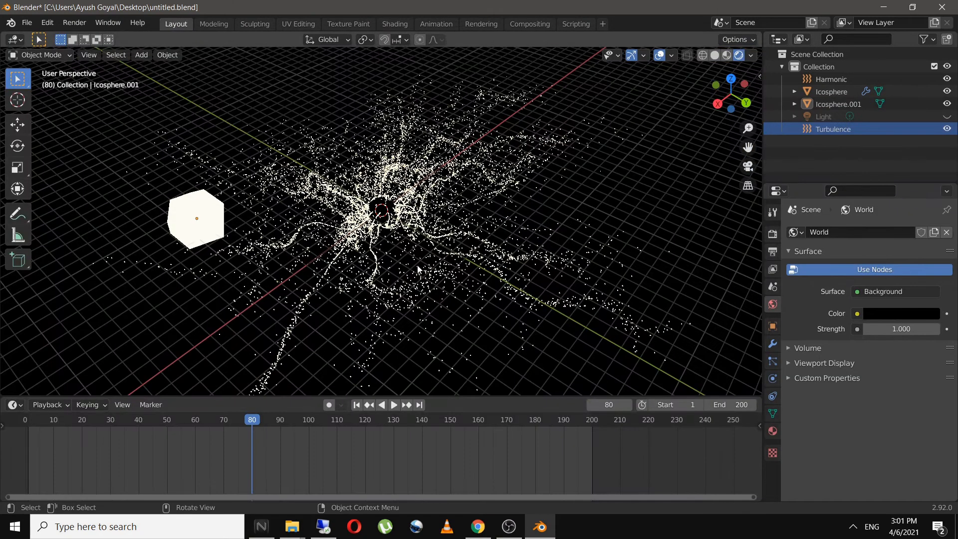
left_click(356, 405)
left_click(395, 405)
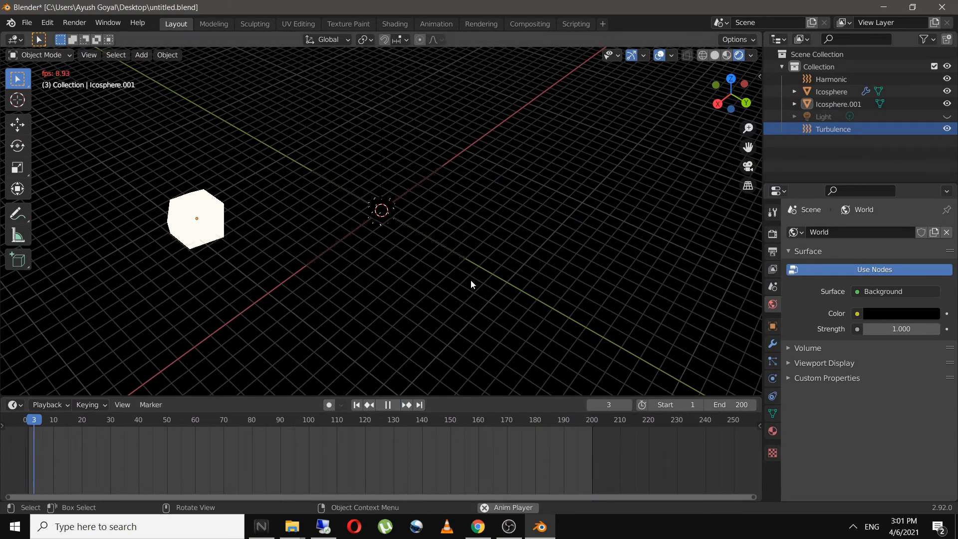
left_click(189, 229)
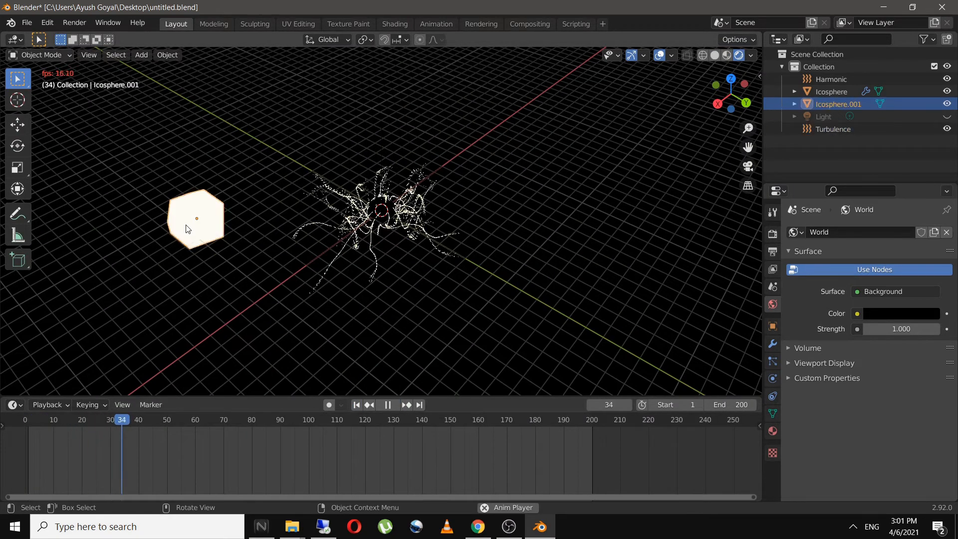
key("h")
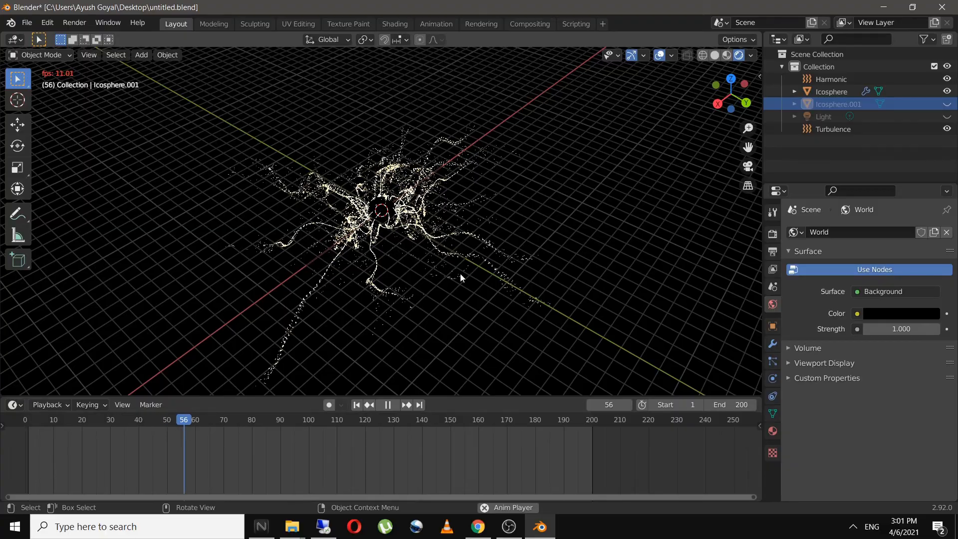
middle_click_drag(442, 267, 412, 261)
key("space")
scroll(399, 305, "up", 3)
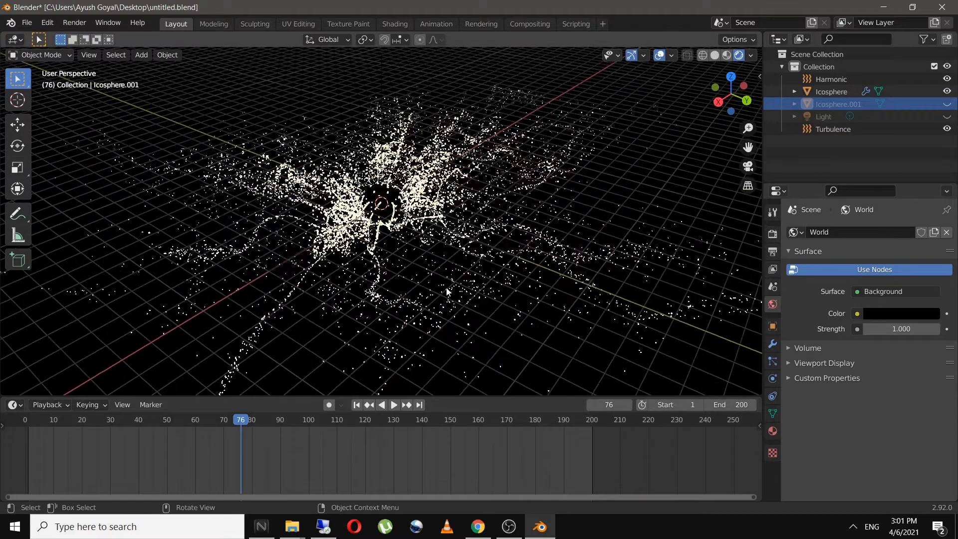
- Enable Bloom for the Eevee render and replay the simulation from the first frame to examine the glowing particles
left_click(773, 233)
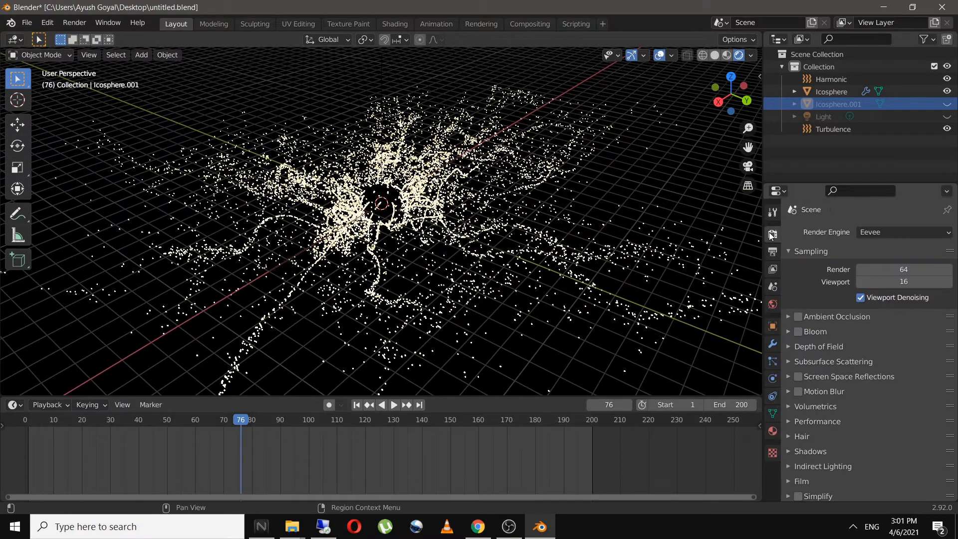
left_click(798, 331)
middle_click_drag(540, 260, 550, 227)
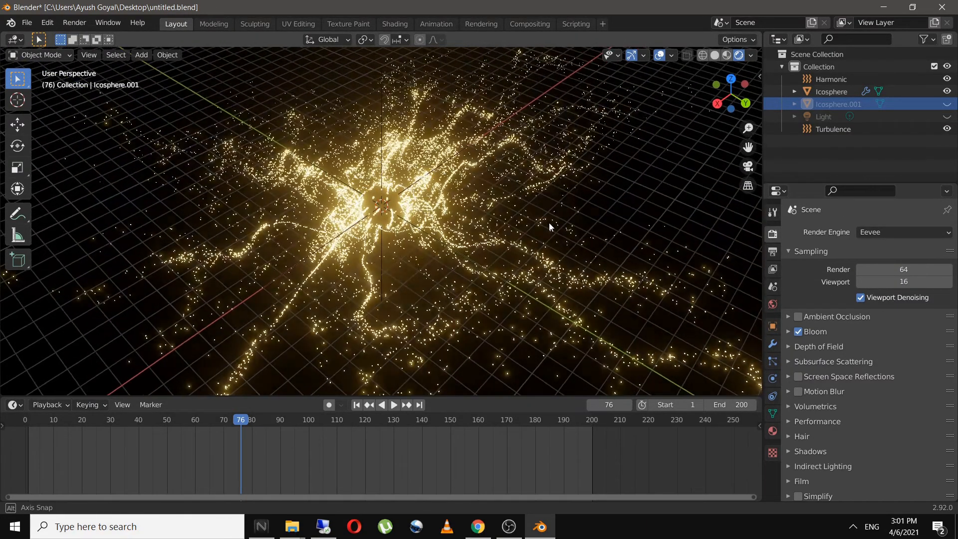
left_click(357, 405)
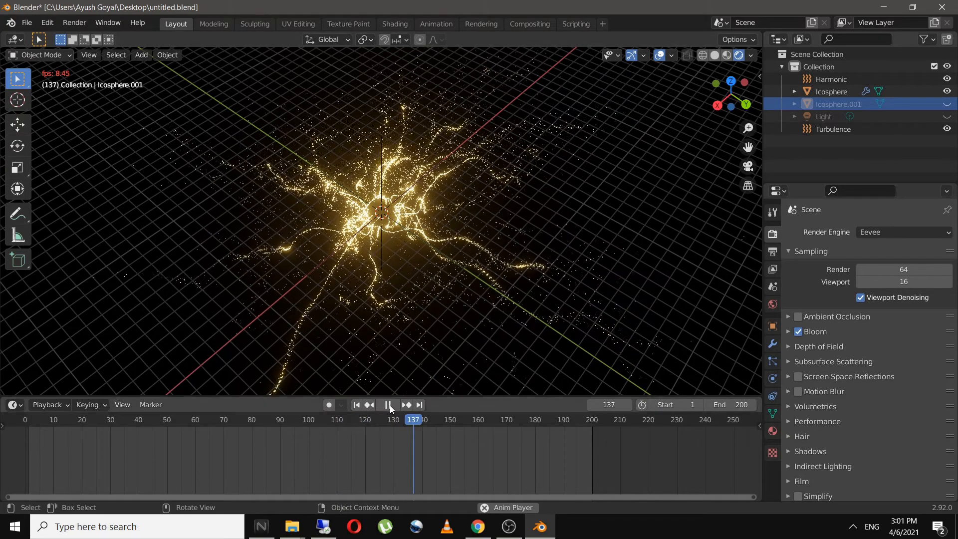
key("space")
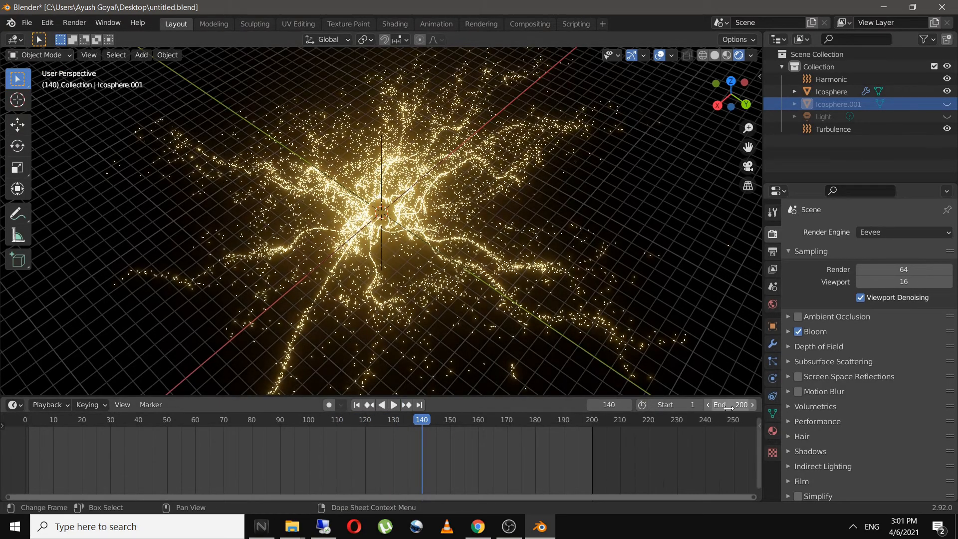
- Set the animation's end frame to 150, replay the glowing simulation from frame 1, and pause it
left_click(730, 406)
type("150")
key("Return")
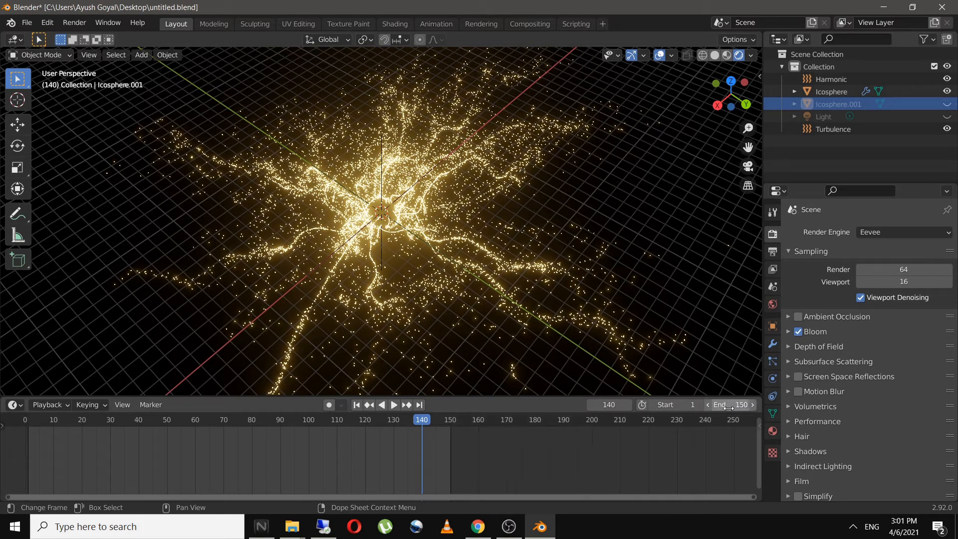
left_click(394, 405)
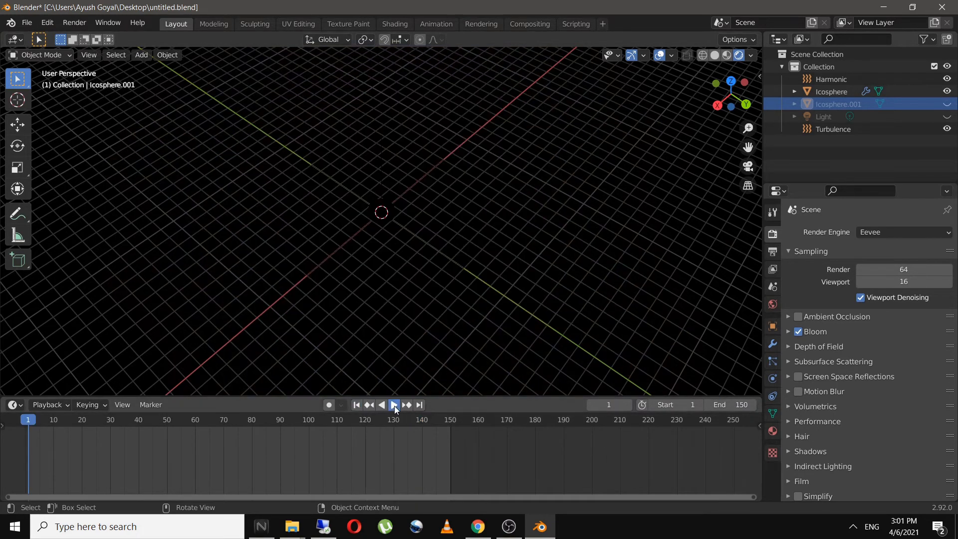
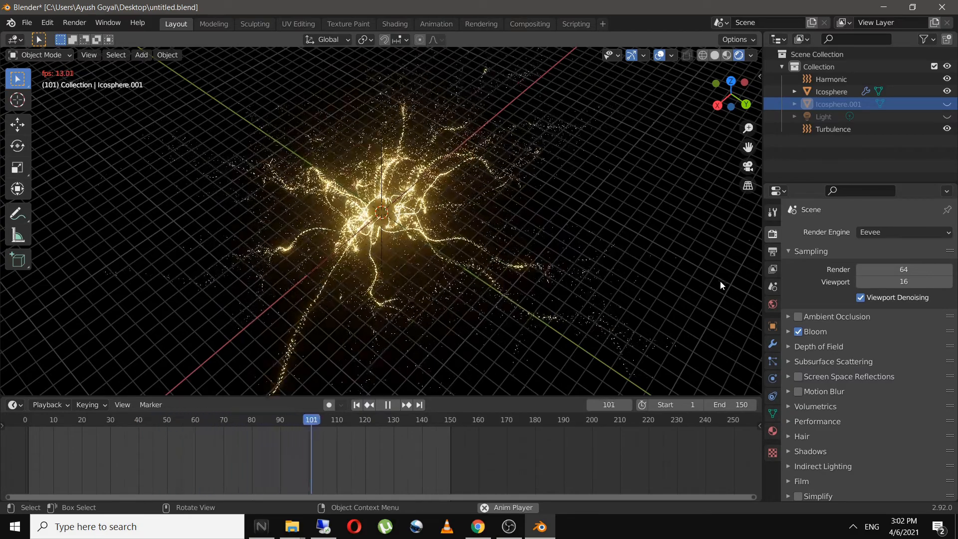
left_click(387, 405)
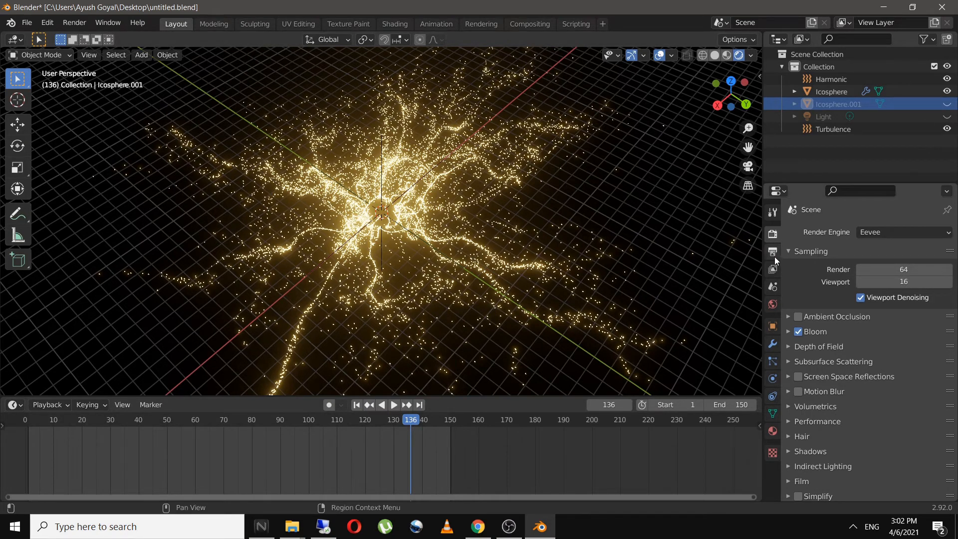
- Try the Medium High Contrast look in Color Management and restore the look to None
scroll(820, 368, "down", 2)
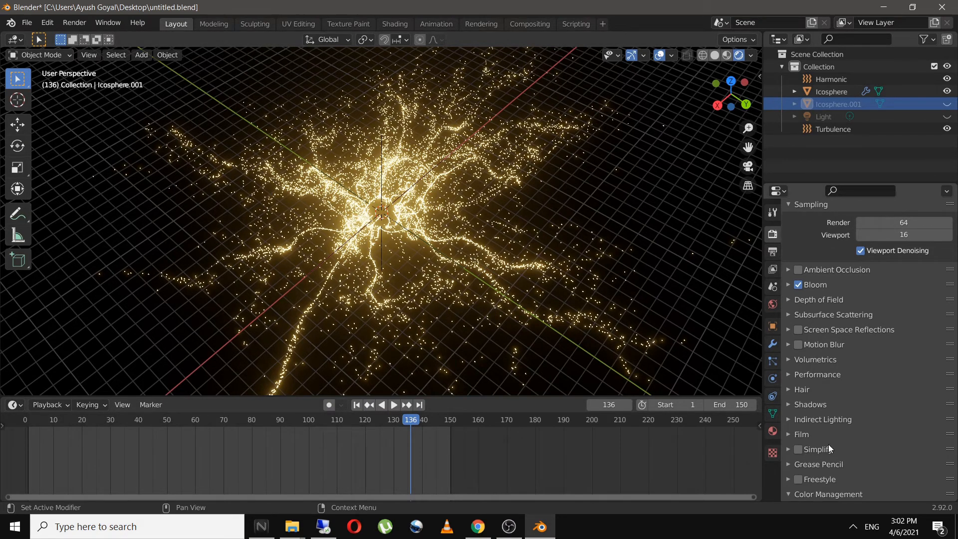
scroll(829, 445, "down", 5)
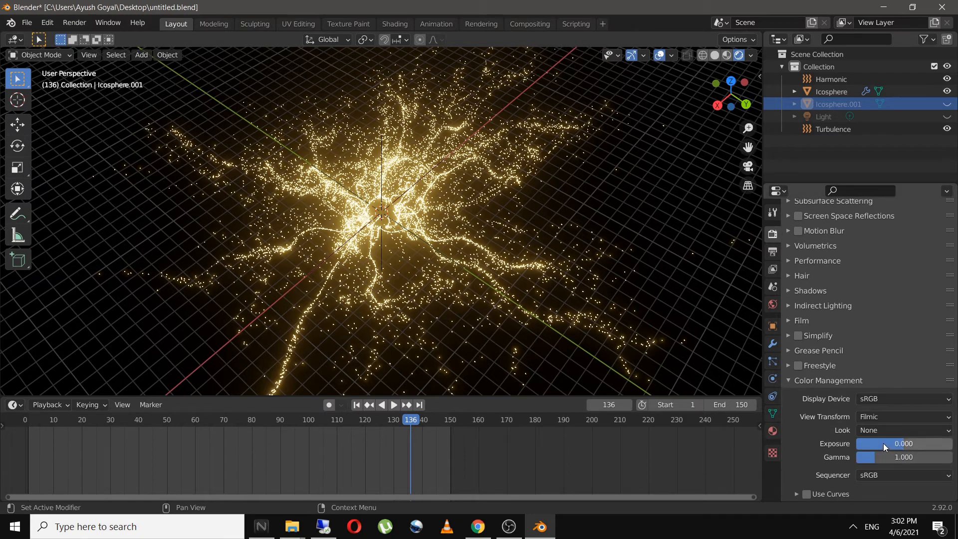
left_click(886, 430)
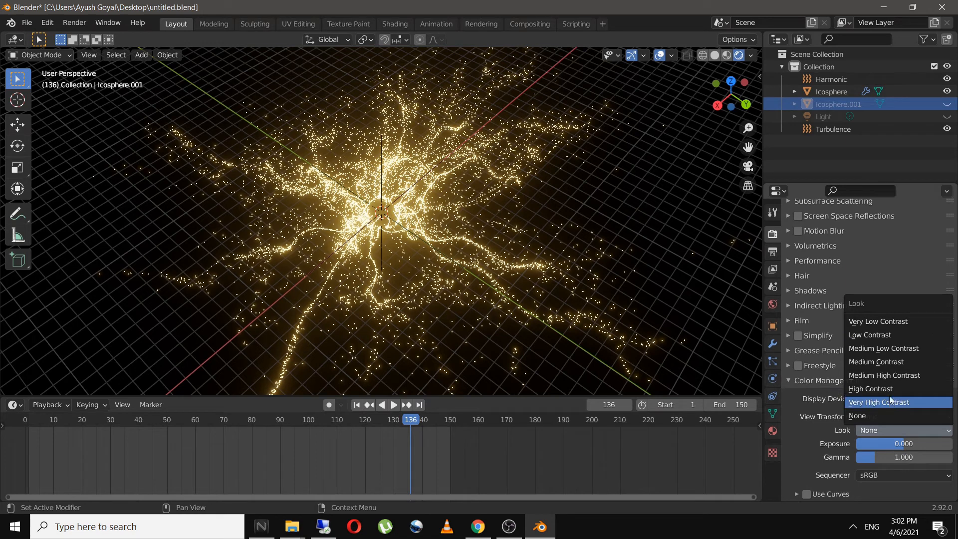
left_click(889, 372)
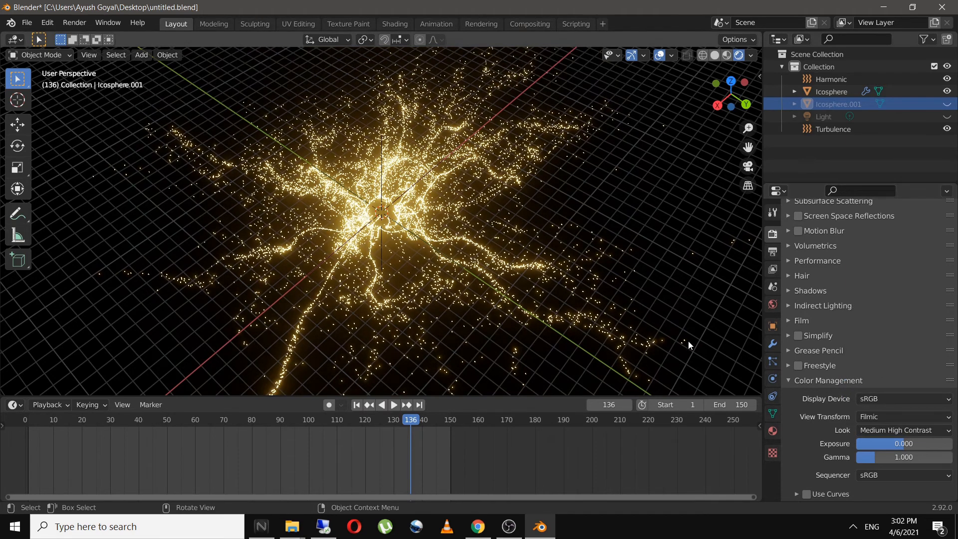
left_click(886, 431)
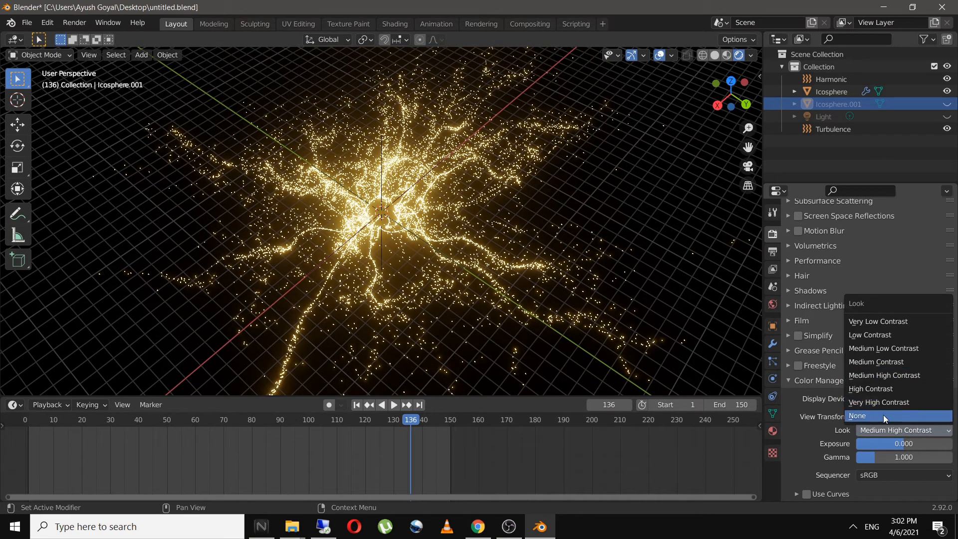
left_click(883, 415)
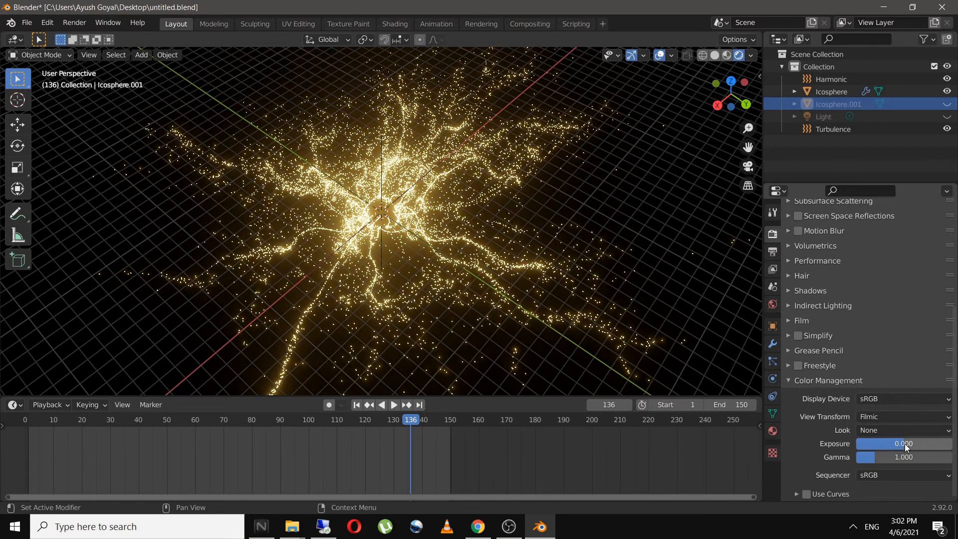
- Try a Color Management exposure of 1, and settle on an exposure of 0.5
left_click_drag(905, 445, 933, 444)
double_click(900, 446)
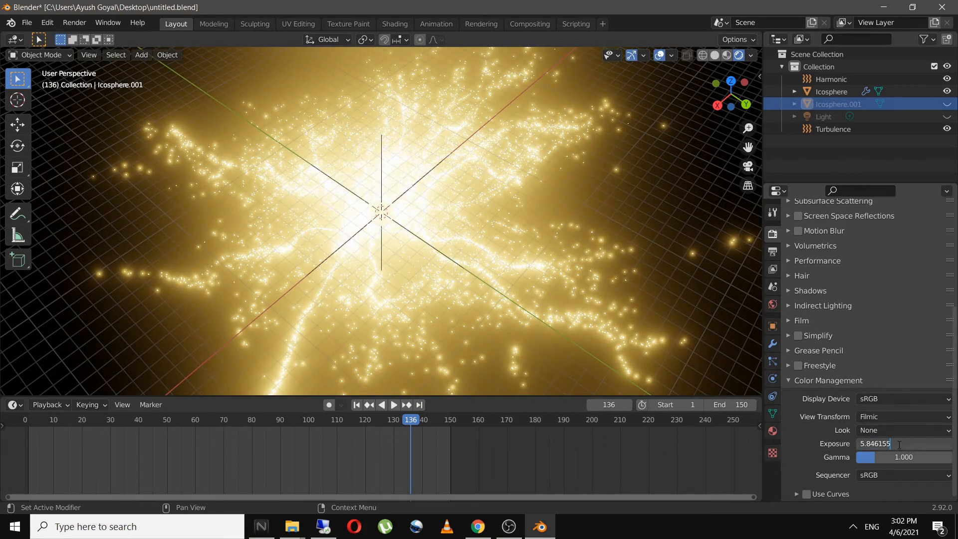
key("ctrl+a")
type("1")
key("Return")
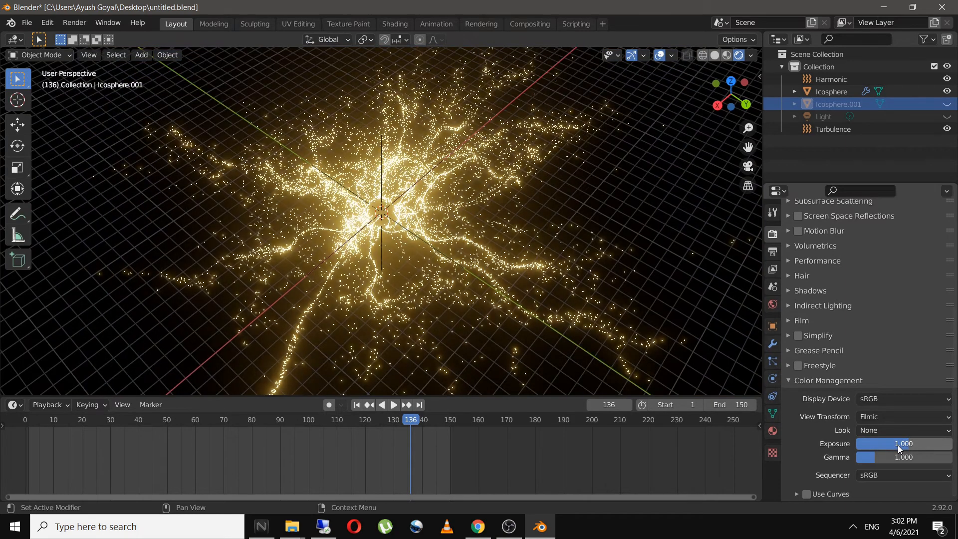
left_click(897, 446)
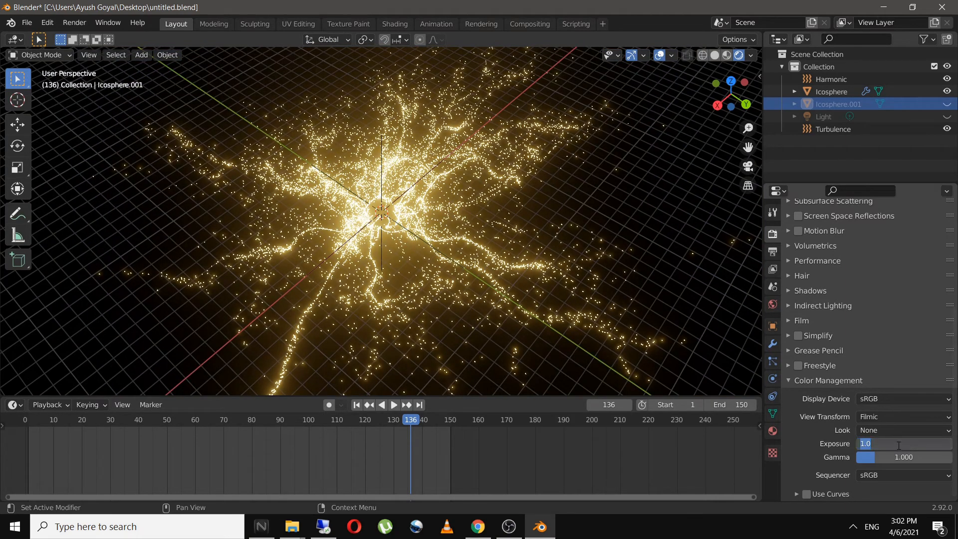
key("Return")
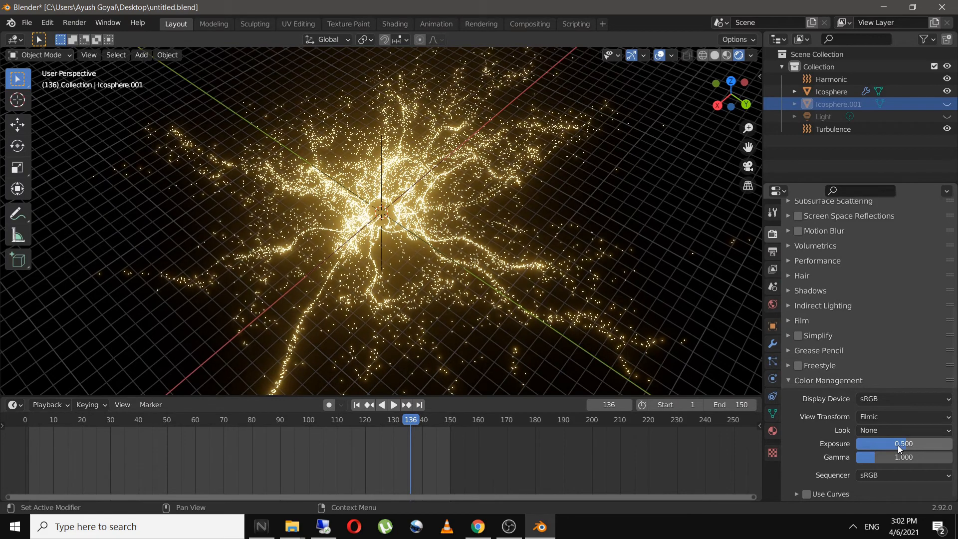
- Try a lower gamma in Color Management and restore it to 1
left_click_drag(898, 458, 880, 463)
left_click(880, 459)
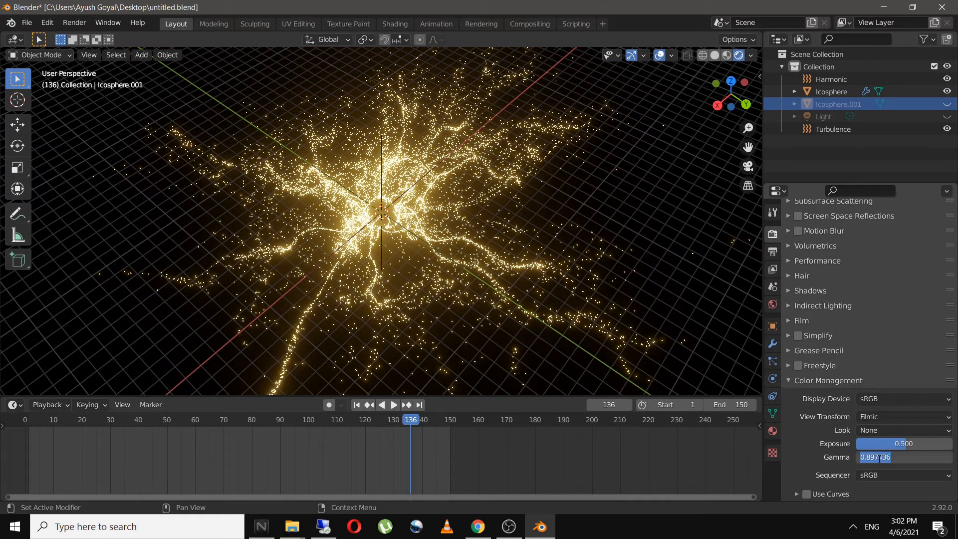
type("1")
key("Return")
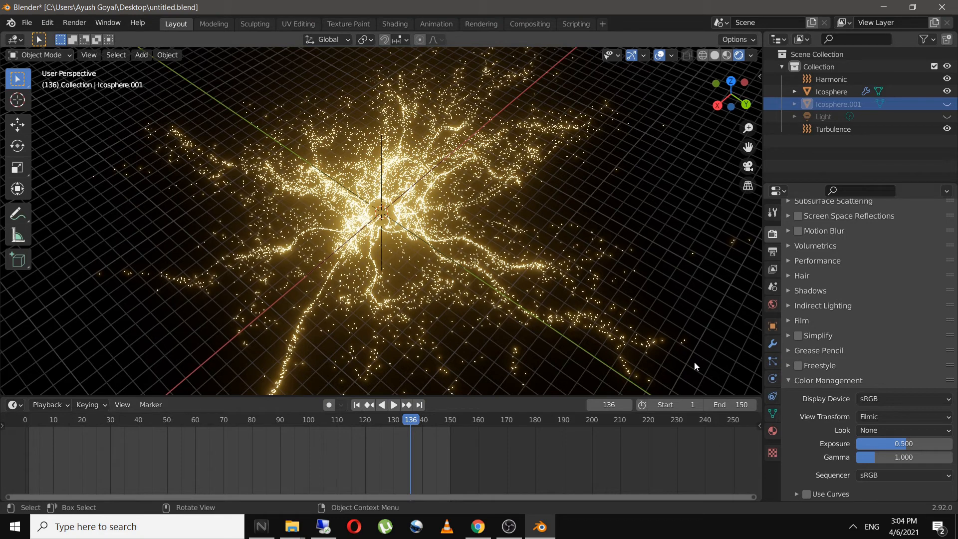
- Set the Eevee render samples to 200
scroll(687, 358, "down", 2)
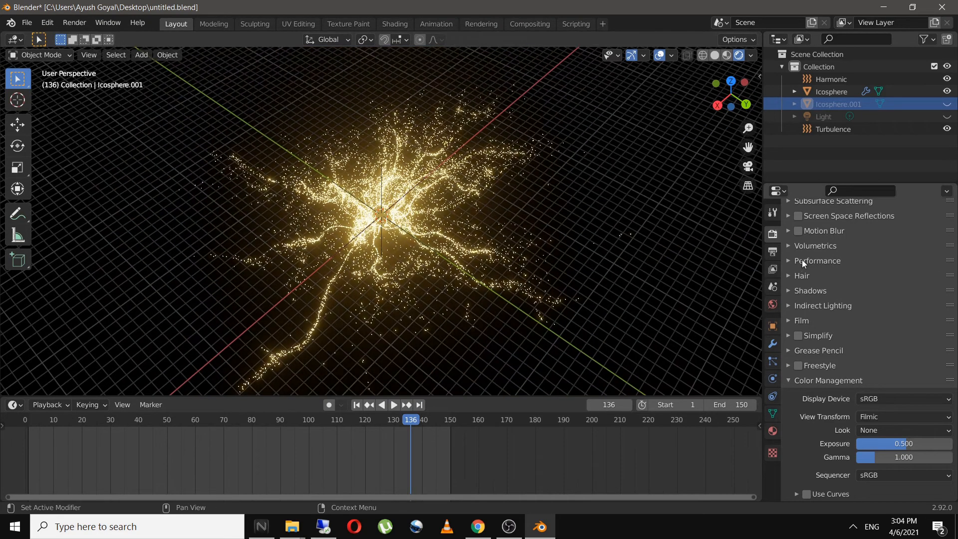
left_click(788, 261)
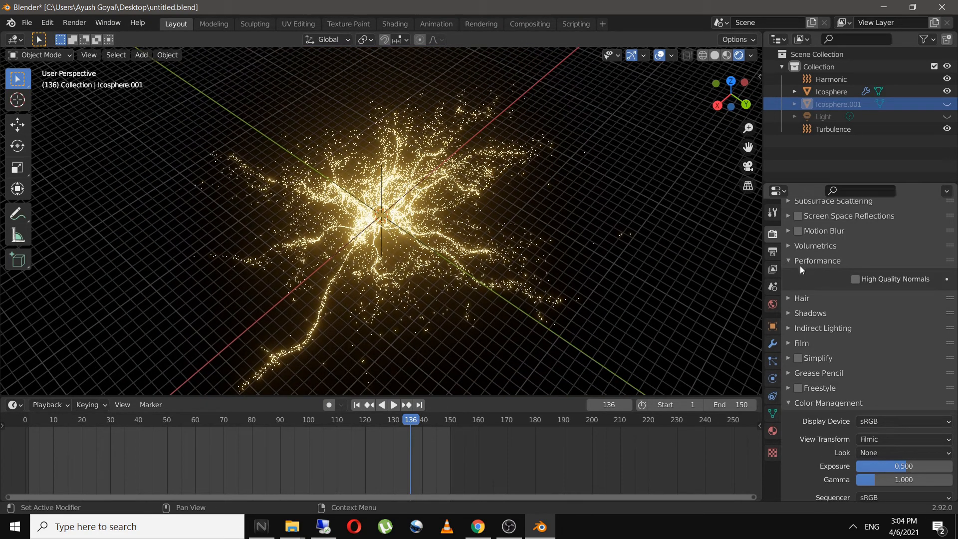
left_click(801, 265)
scroll(813, 292, "up", 8)
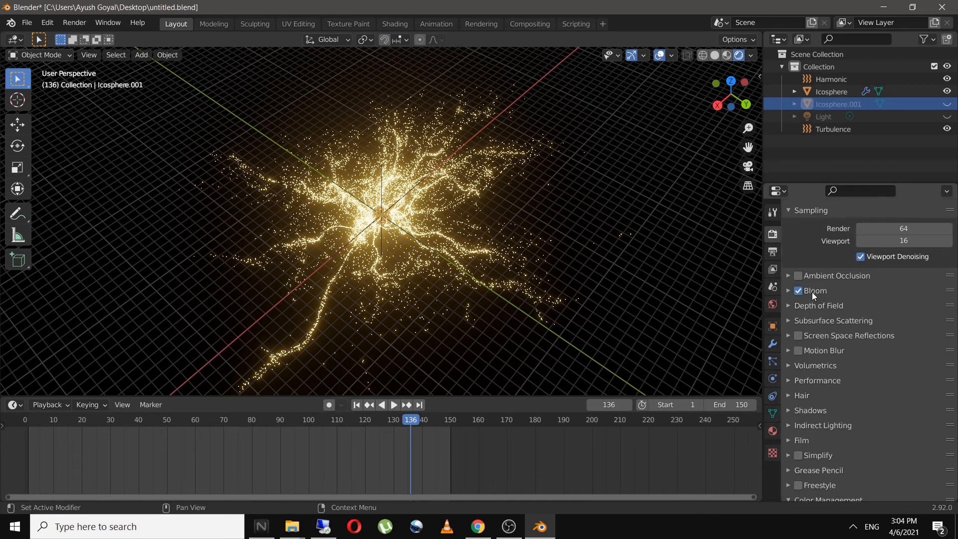
left_click(903, 270)
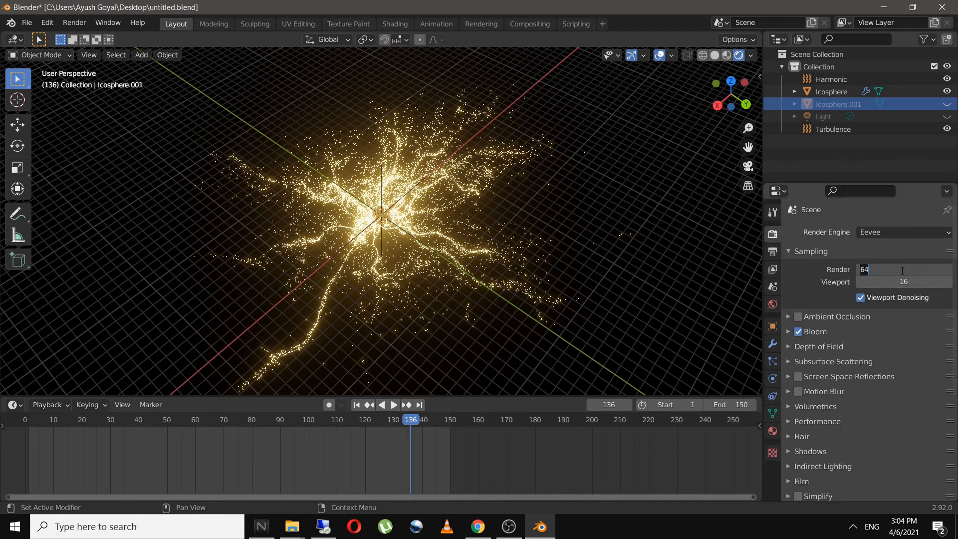
type("200")
key("Return")
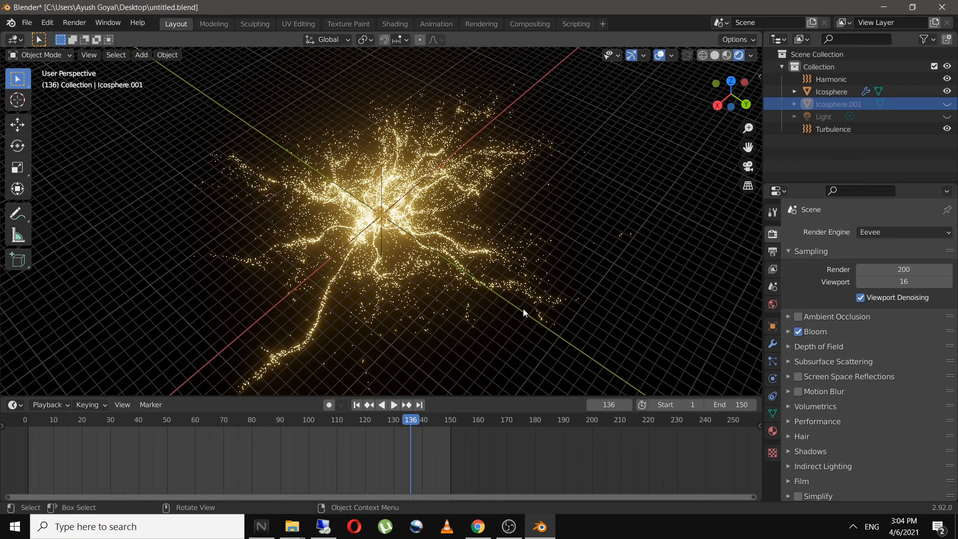
- Choose PNG as the output file format and try to render the animation
middle_click_drag(523, 308, 430, 298)
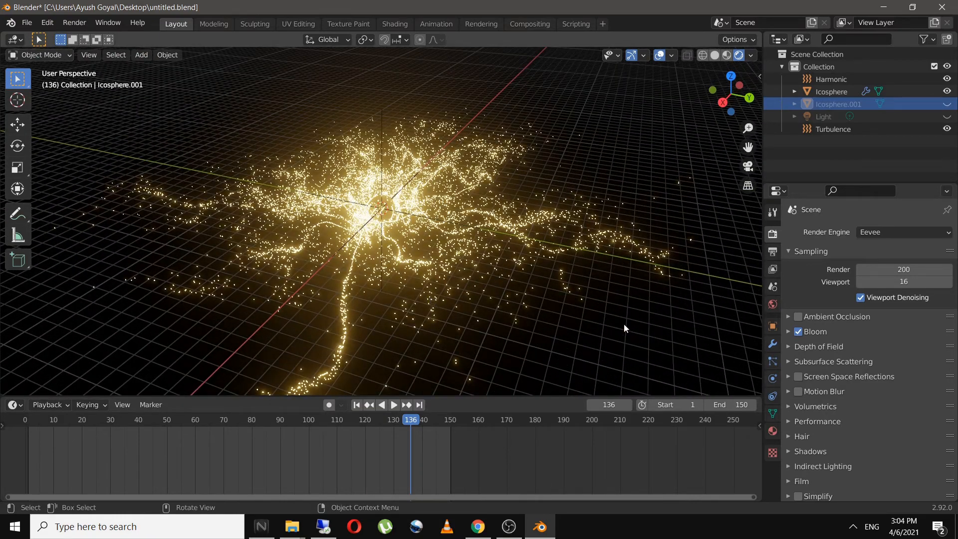
left_click(773, 252)
scroll(838, 410, "down", 4)
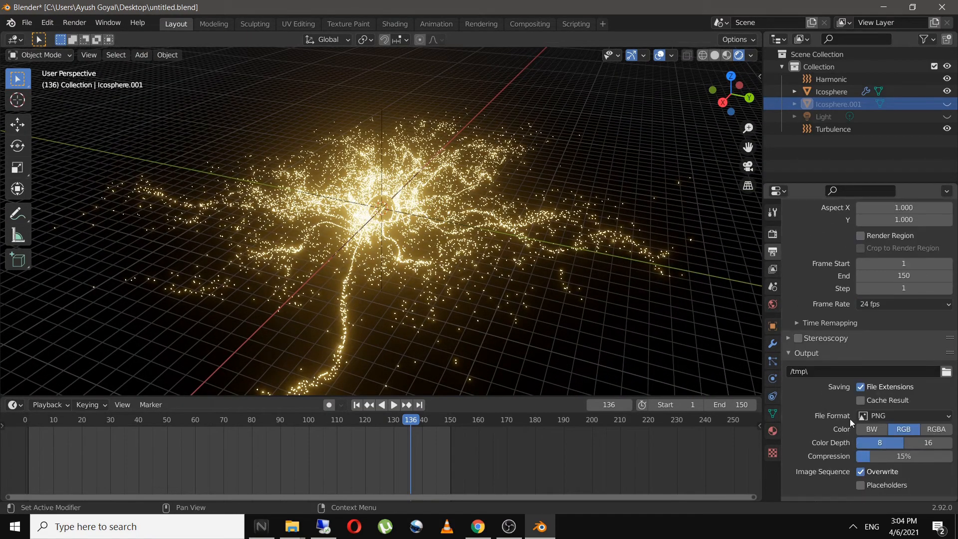
left_click(892, 415)
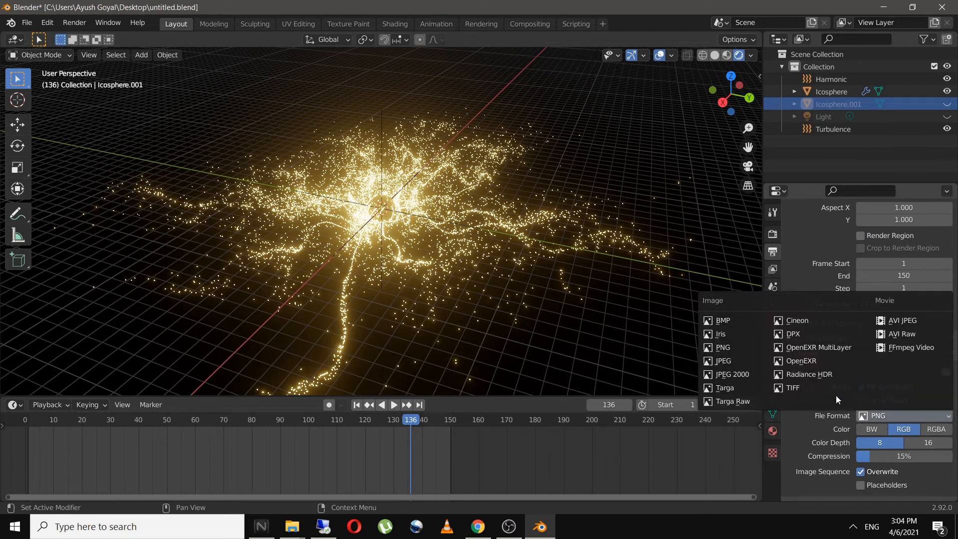
left_click(755, 350)
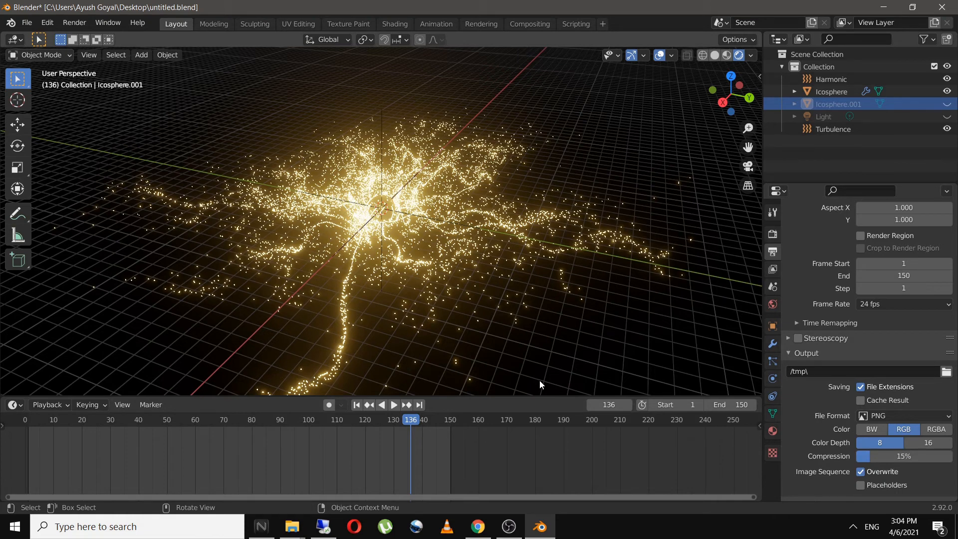
key("ctrl+F12")
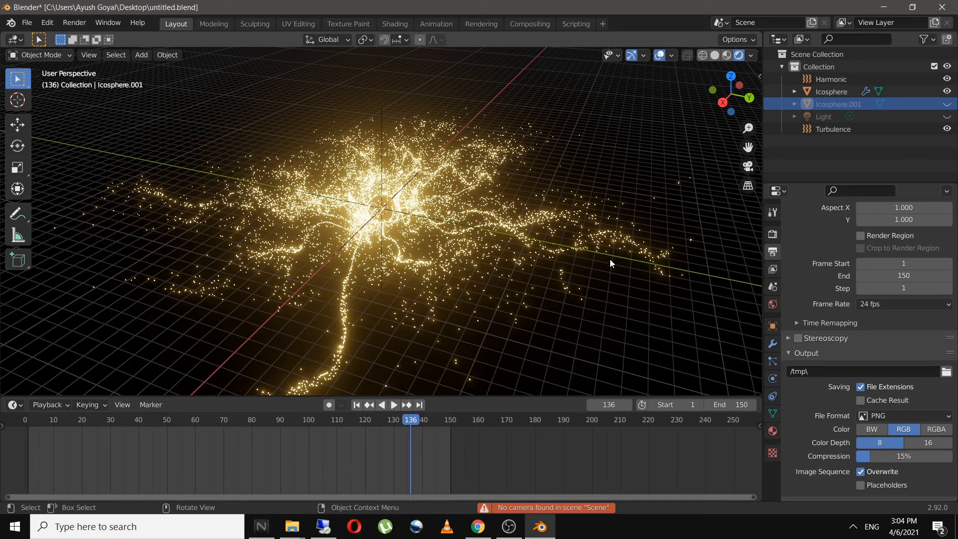
- Add a camera to the scene and align it to the current view of the particle burst
middle_click_drag(612, 259, 555, 215)
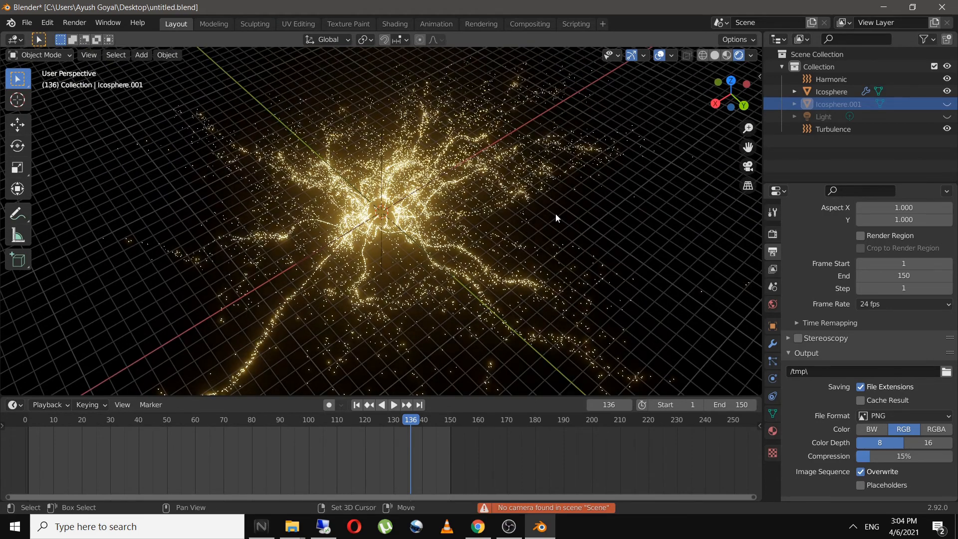
key("shift+a")
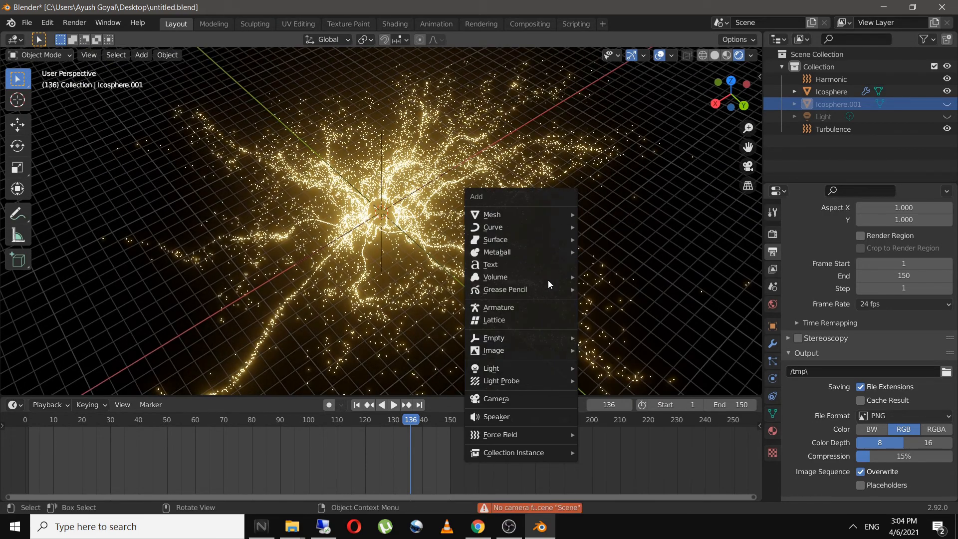
left_click(538, 397)
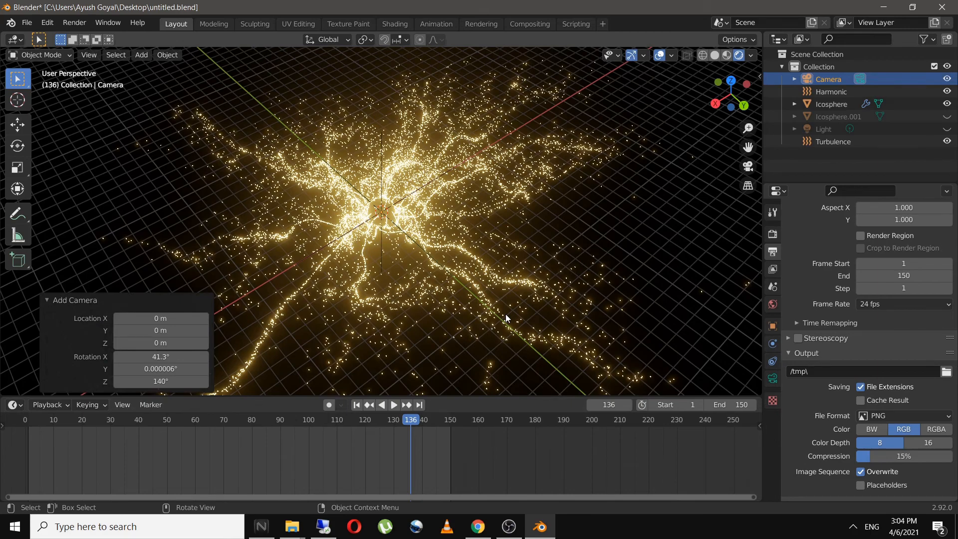
key("ctrl+alt+KP_0")
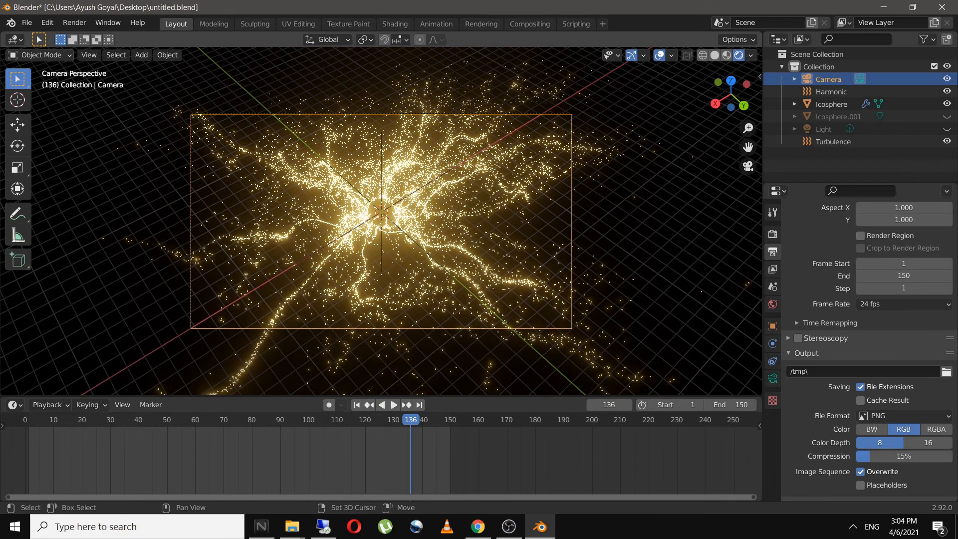
- Fly the camera backward to about X 19.6 m, Y 23.7 m, Z 34.1 m so its frame takes in more of the particle burst
key("shift+grave")
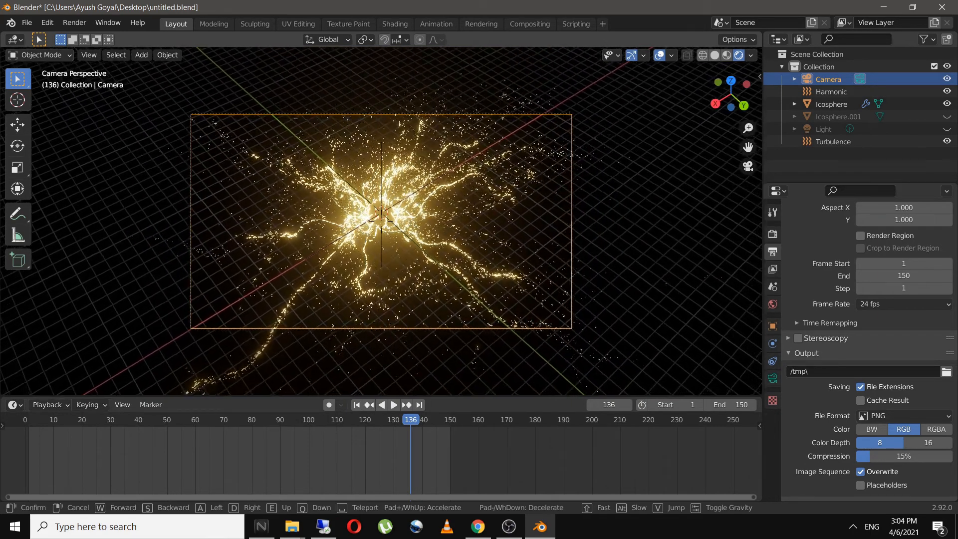
key("s")
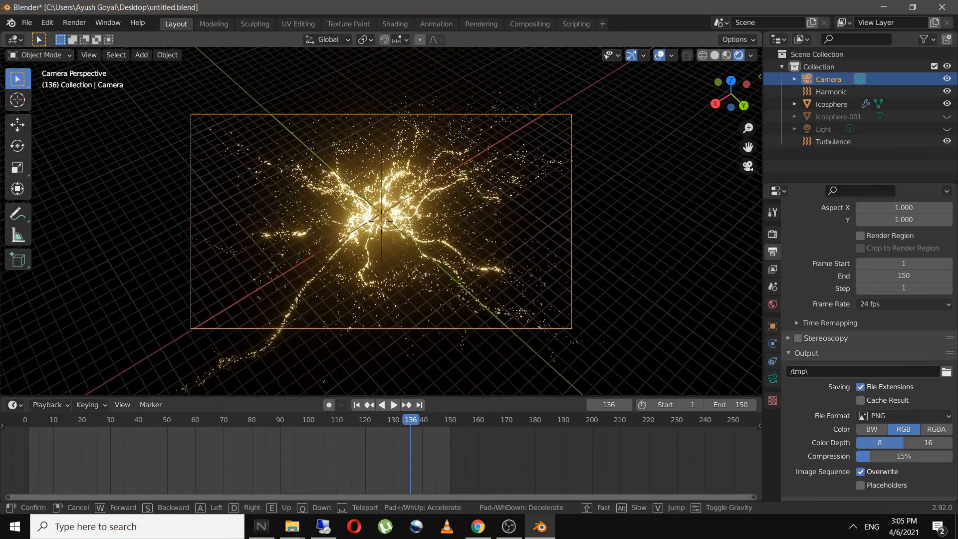
left_click(381, 221)
scroll(547, 261, "up", 3)
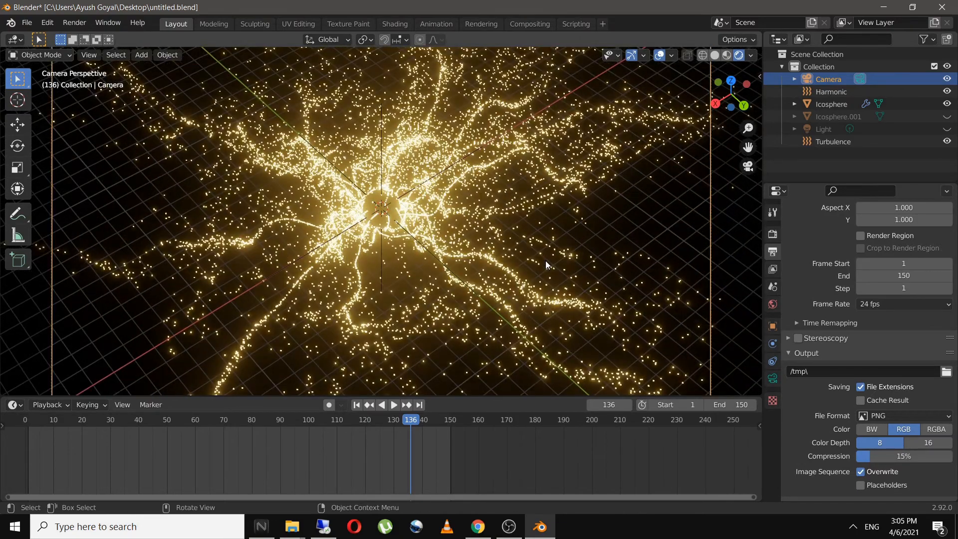
scroll(546, 264, "down", 2)
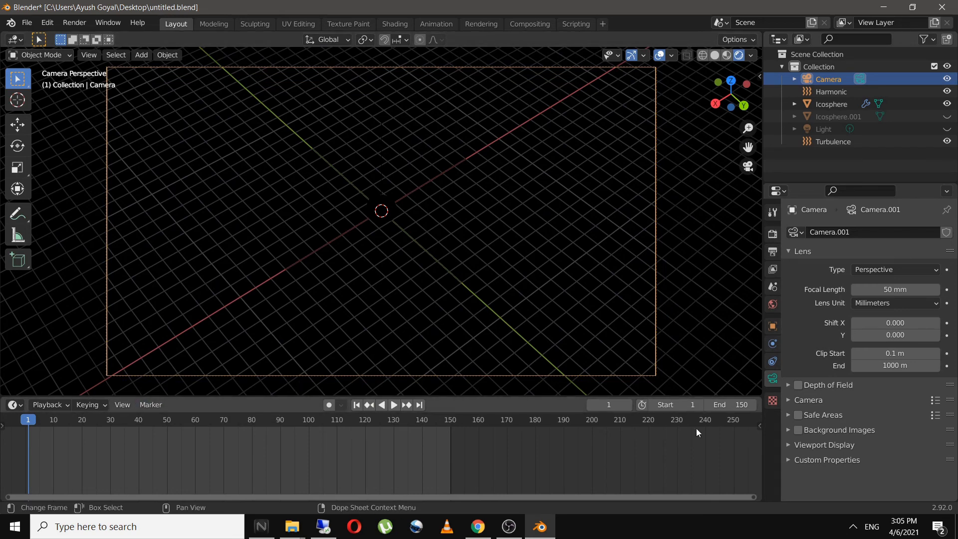
- Keyframe the camera's X, Y and Z location at frame 1
left_click(774, 327)
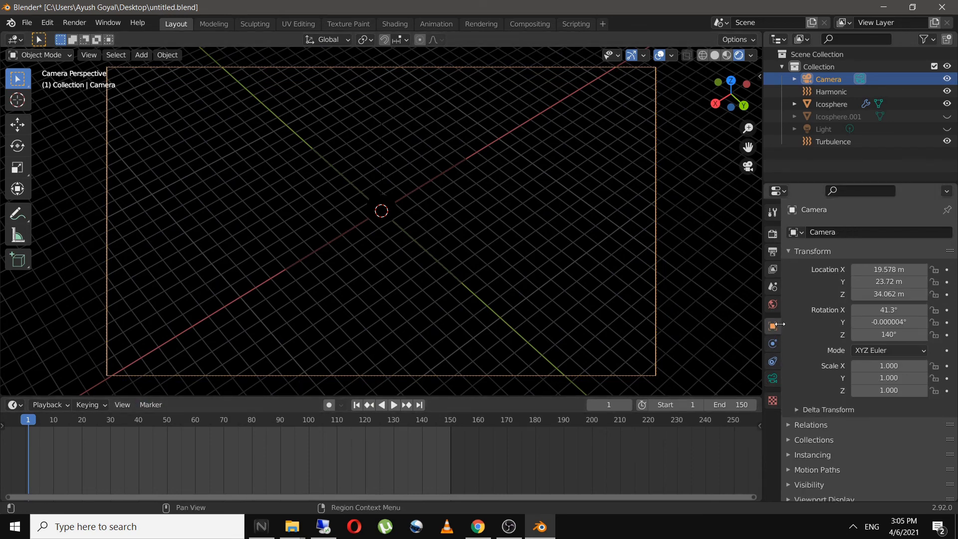
left_click(947, 270)
left_click(947, 282)
left_click(947, 295)
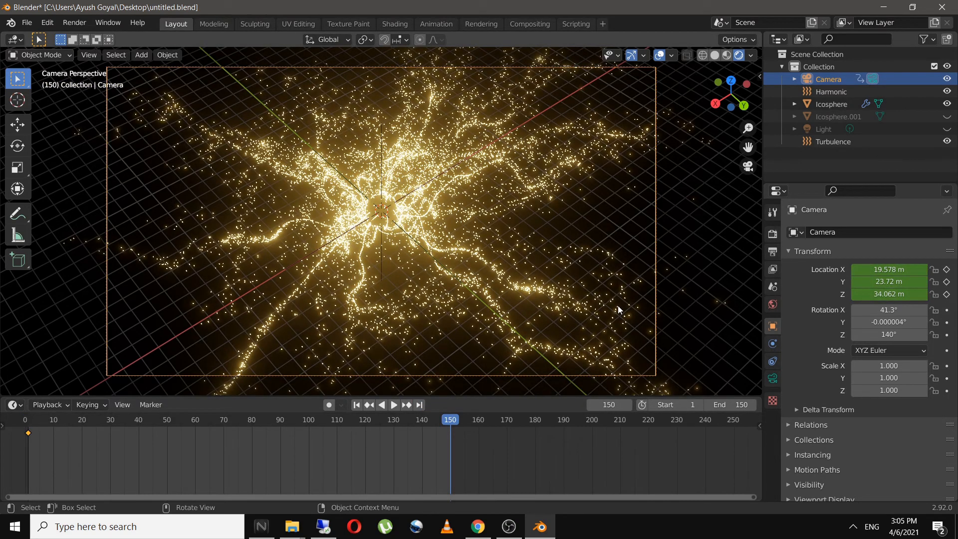
- At frame 150, fly the camera forward to about X 10.9 m, Y 13.2 m, Z 18.5 m and keyframe its location
key("shift+grave")
key("w")
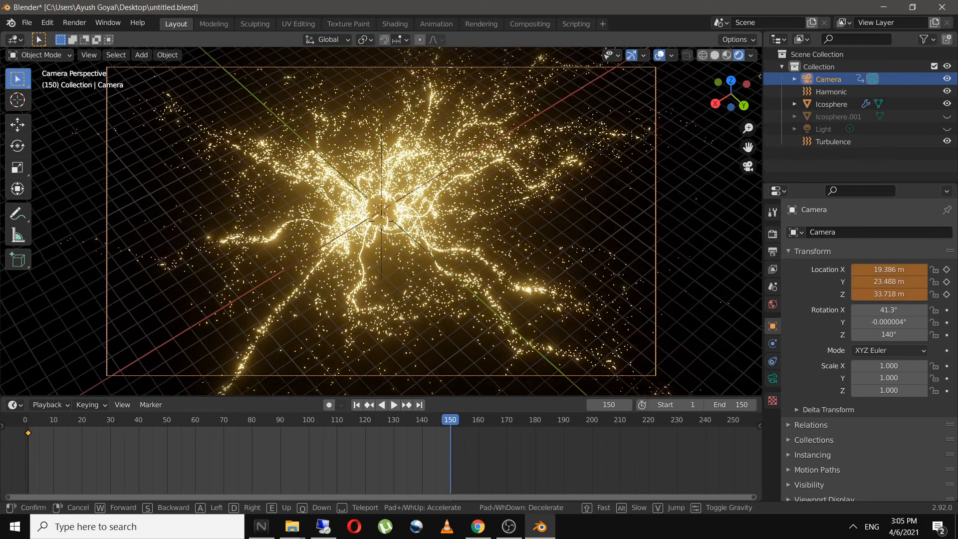
key("w")
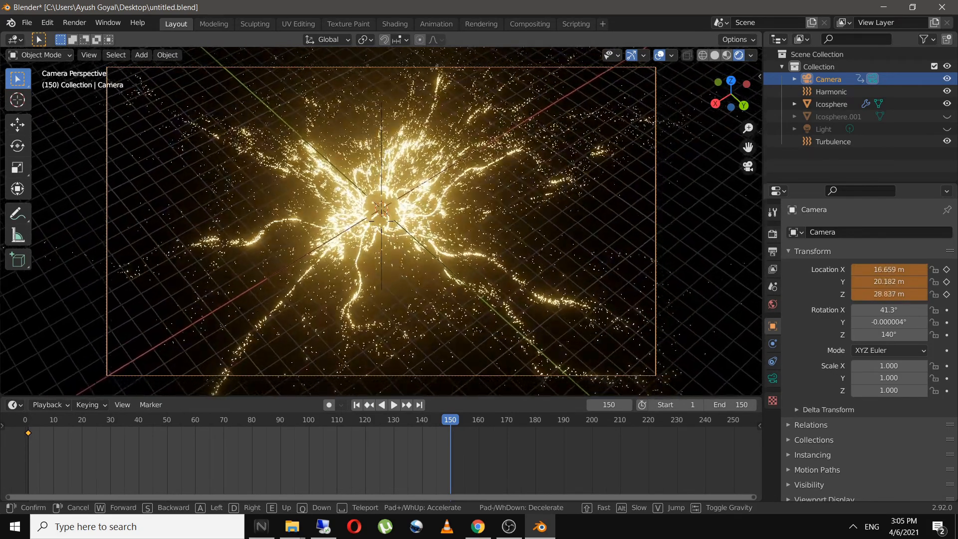
key("w")
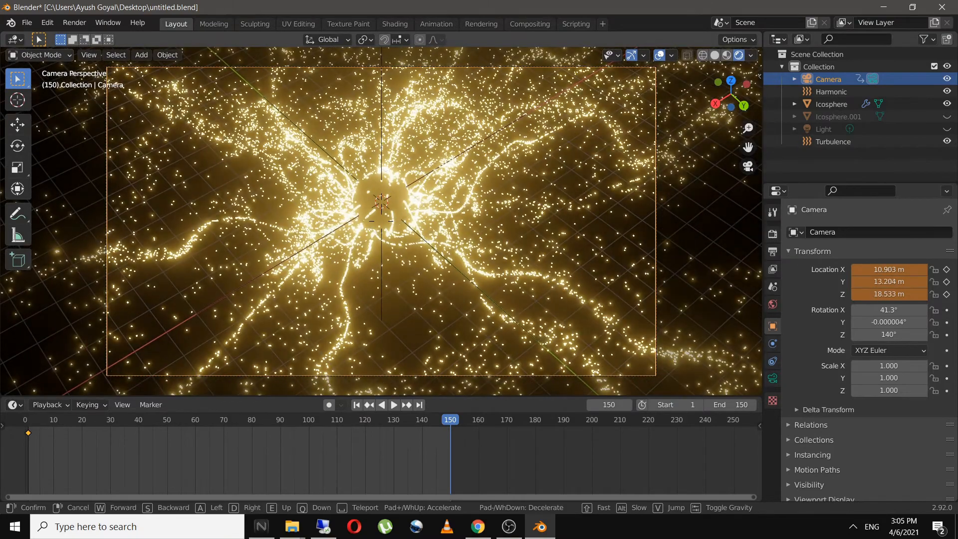
left_click(383, 225)
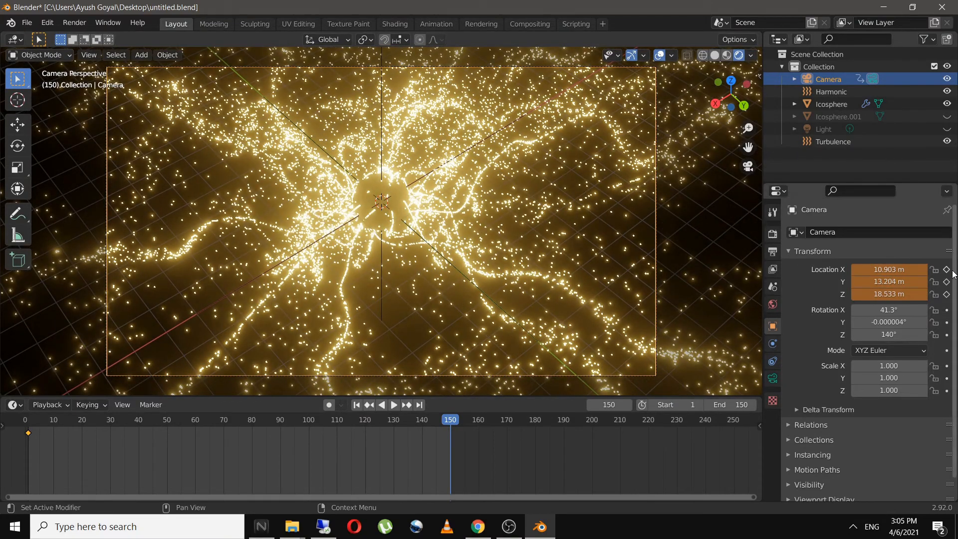
left_click(947, 294)
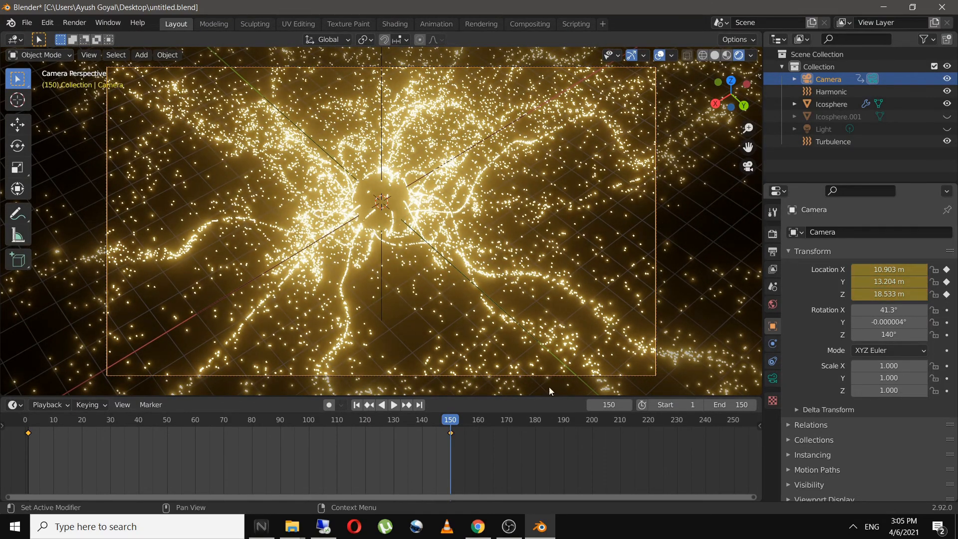
- Play the camera animation, replay it from frame 1 to examine the zoom toward the particles, and stop playback
left_click(394, 405)
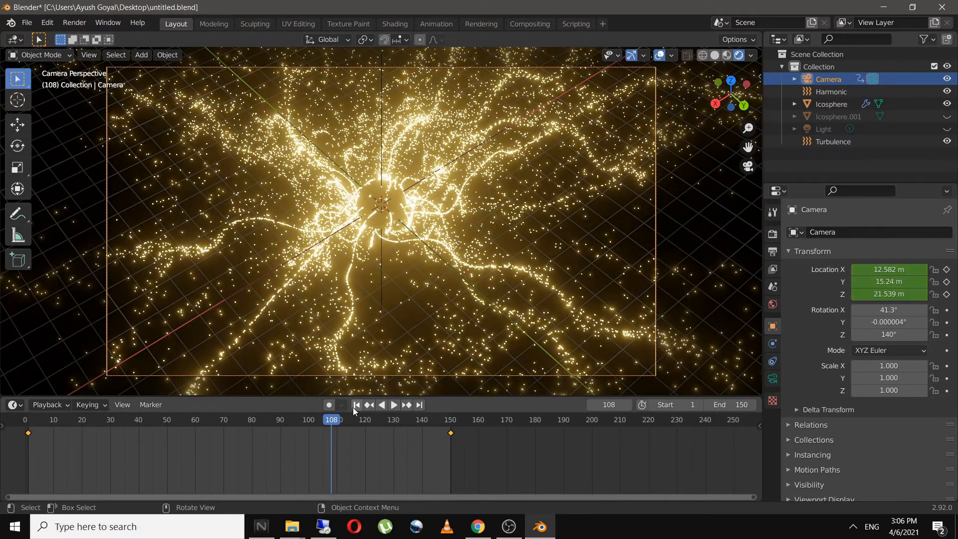
left_click(356, 405)
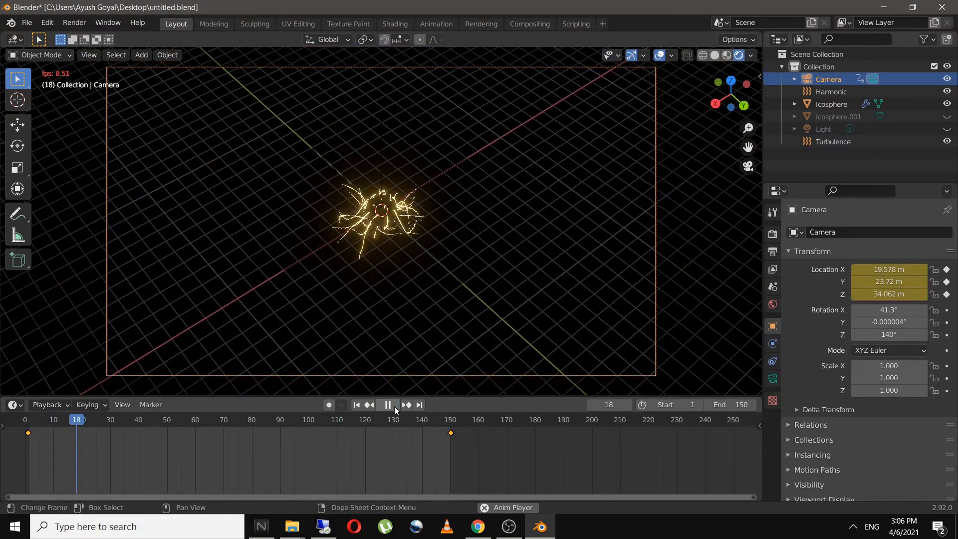
left_click(388, 405)
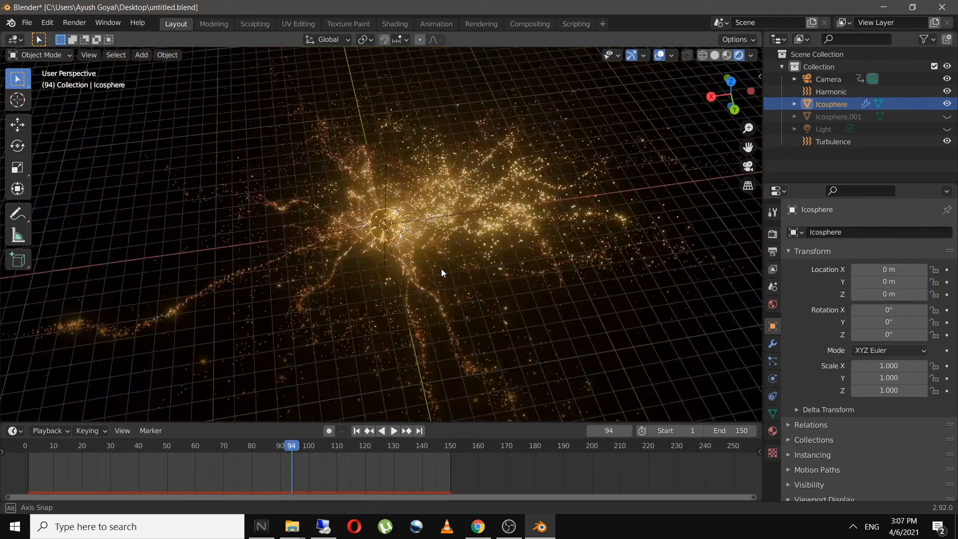
- Deselect the icosphere and examine the particle burst at frame 94 from several angles
left_click(175, 315)
scroll(195, 313, "down", 3)
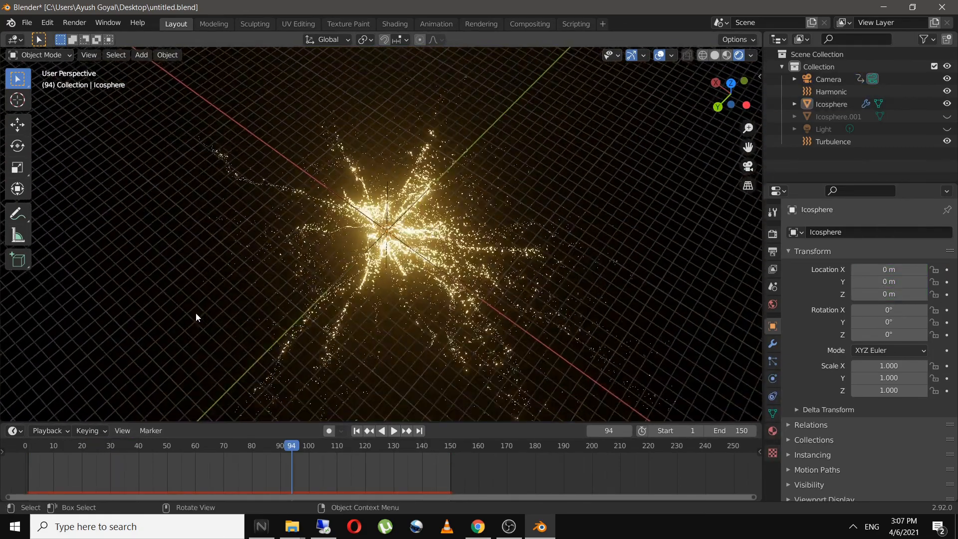
middle_click_drag(202, 313, 298, 284)
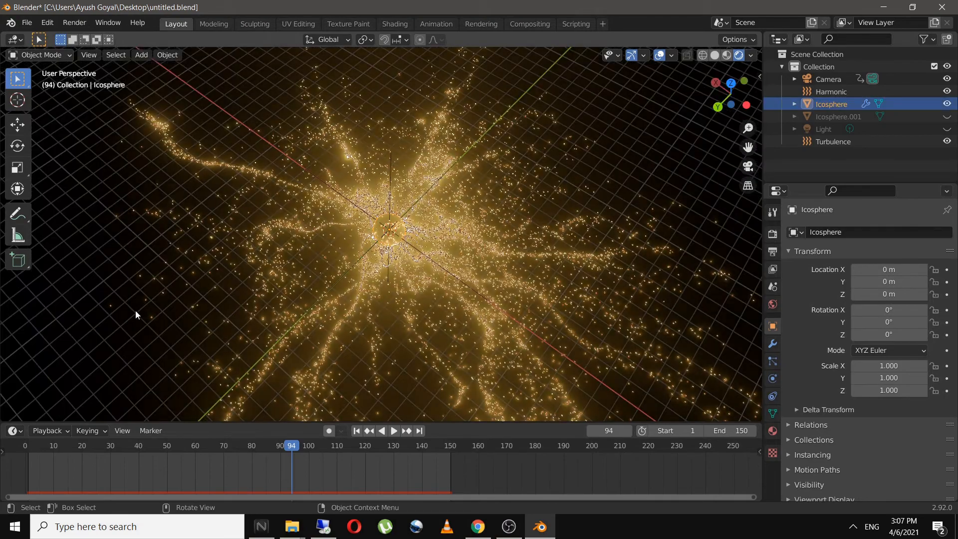
left_click(139, 313)
scroll(196, 313, "down", 3)
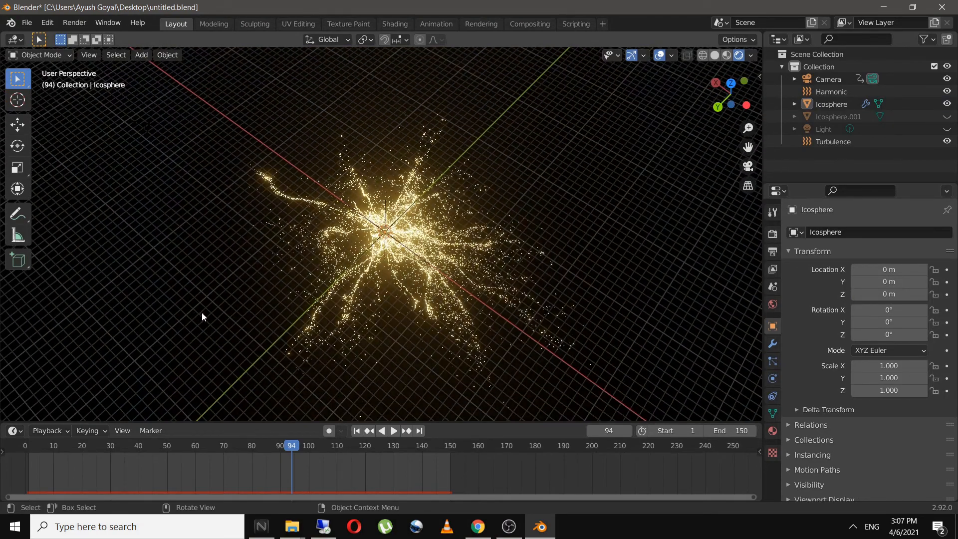
middle_click_drag(201, 312, 288, 291)
middle_click_drag(287, 290, 298, 284)
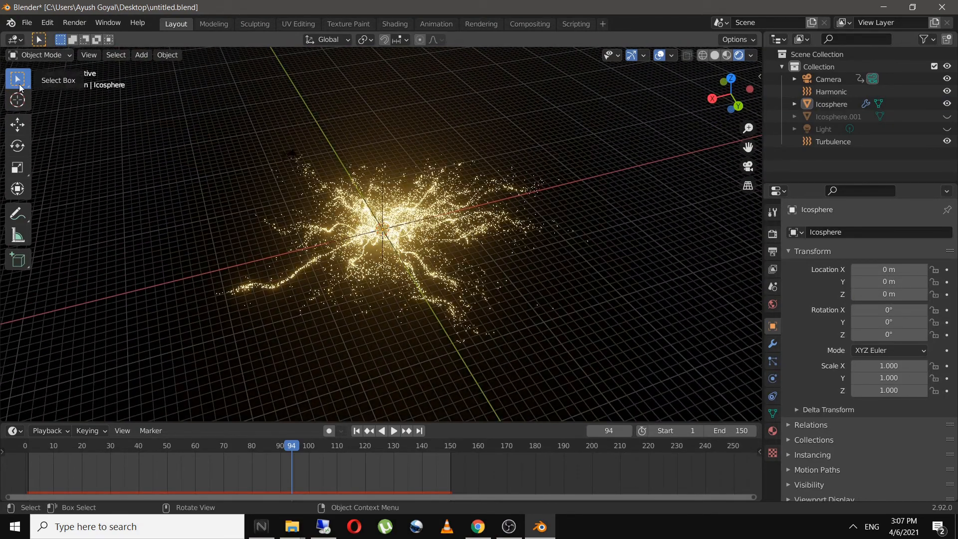
- Switch the 3D viewport to the Video Sequencer and add all PNG frames from New Folder(1)\New folder as an image strip at frame 1
left_click(15, 40)
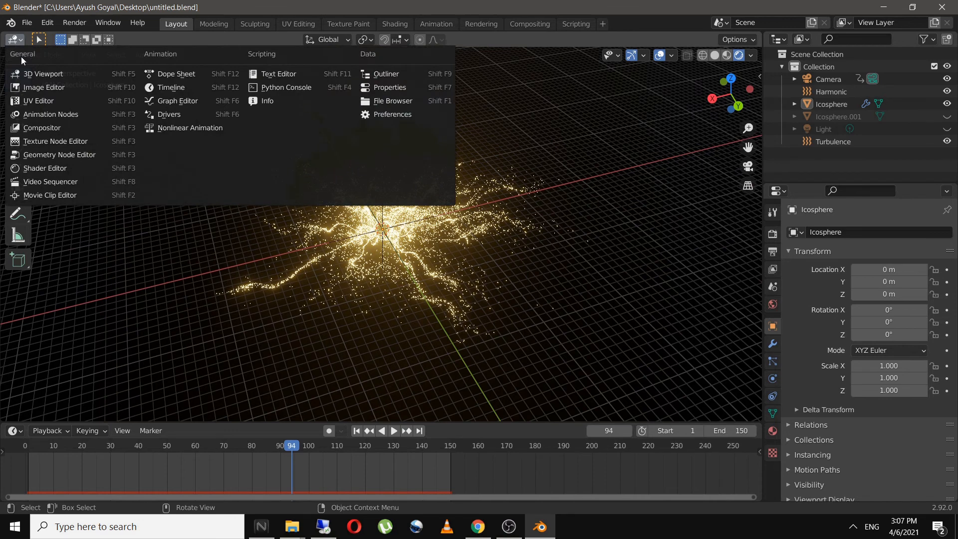
left_click(51, 184)
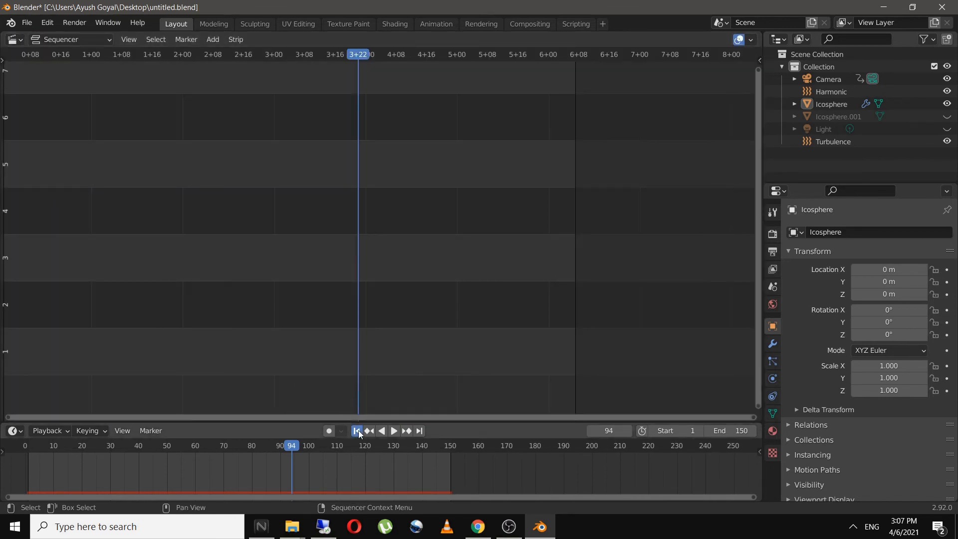
left_click(213, 40)
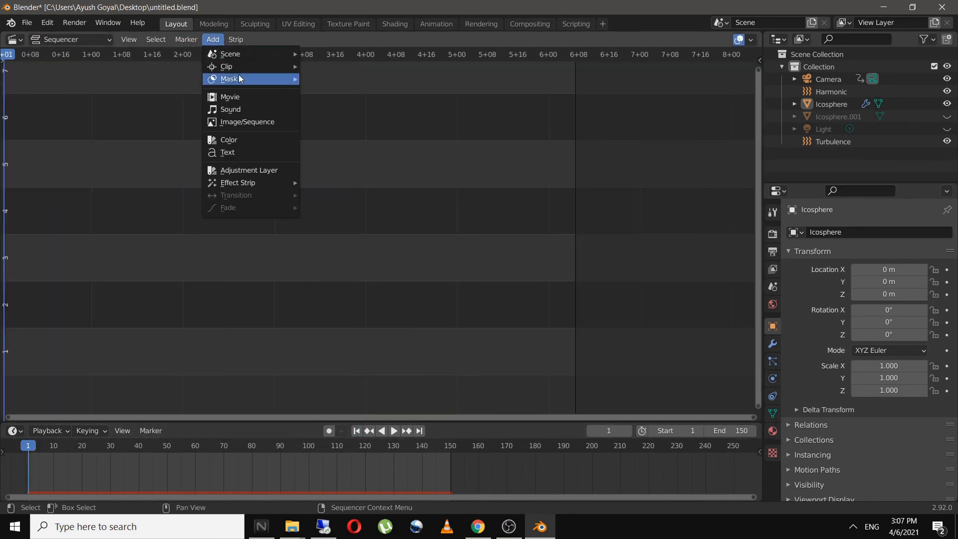
left_click(265, 122)
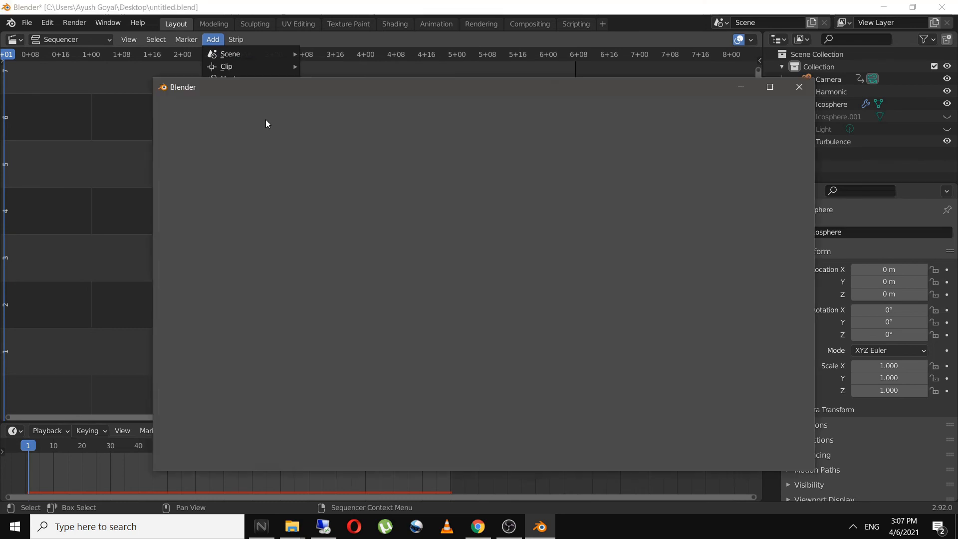
double_click(349, 152)
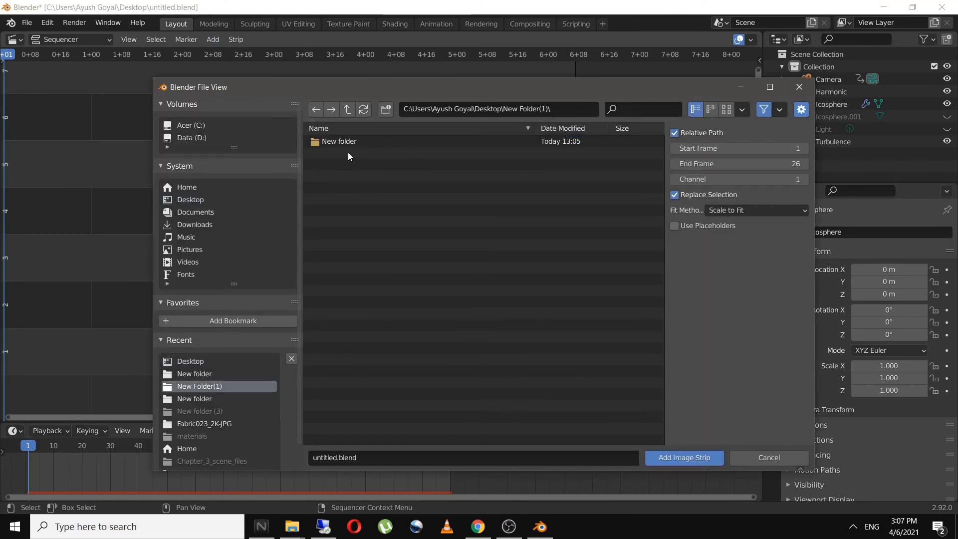
double_click(345, 145)
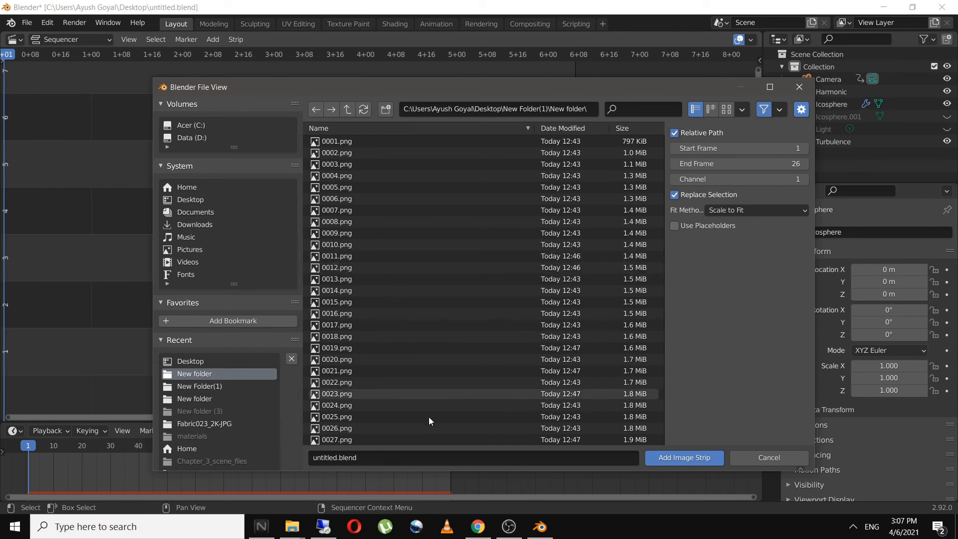
key("a")
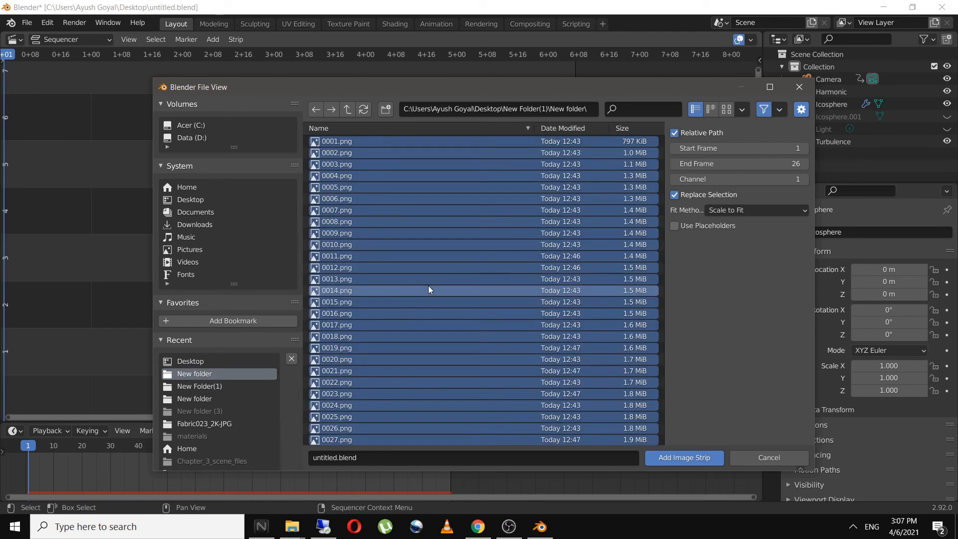
left_click(687, 458)
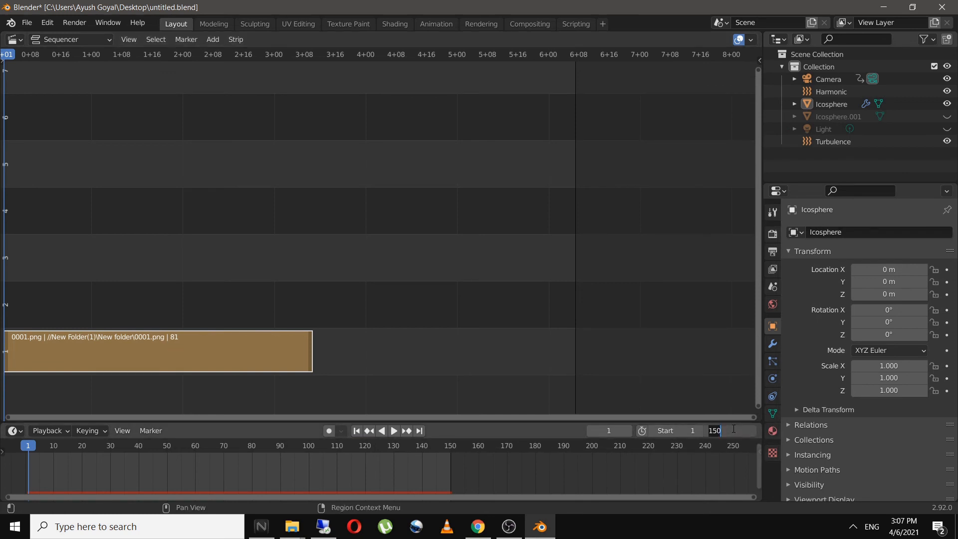
- Set the scene's end frame to 81 to match the image strip and bring up the render commands
left_click(734, 429)
type("81")
key("Return")
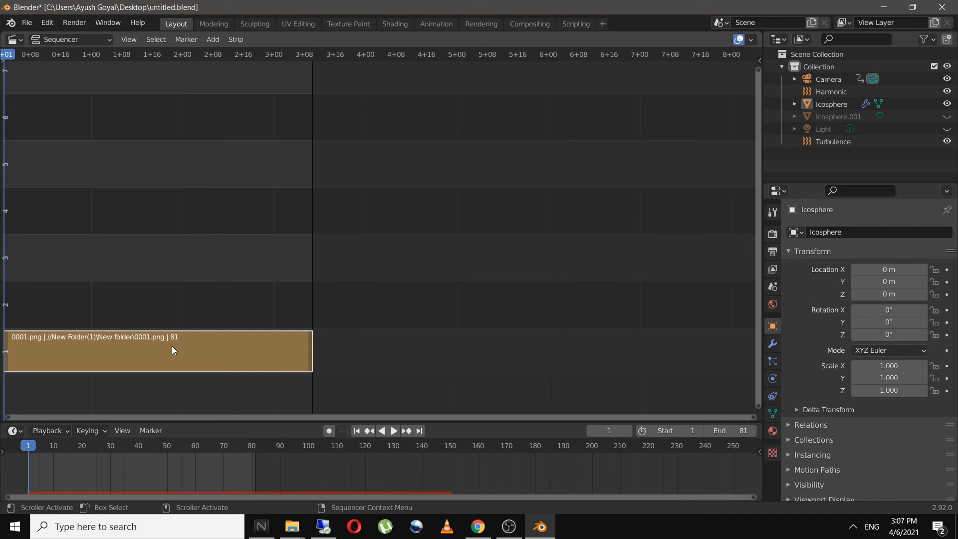
left_click(74, 22)
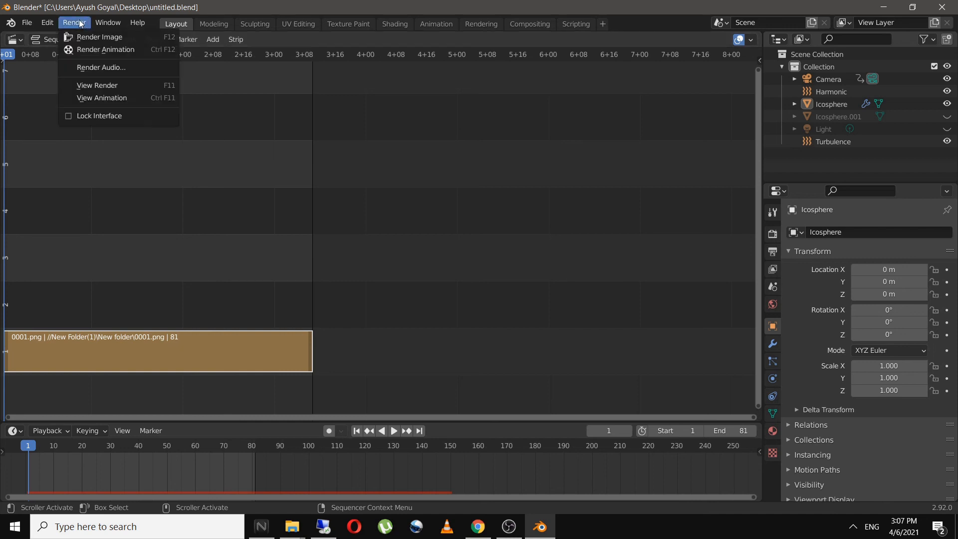